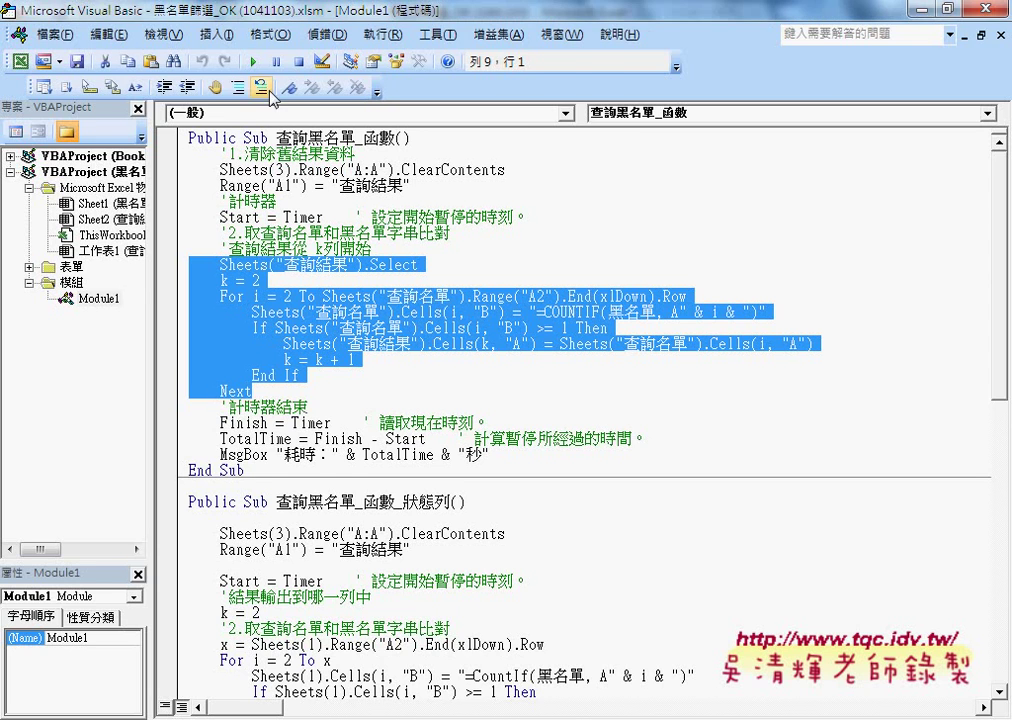
Restore the editor as a window beside the results column and mark the 查詢結果 activation and k = 2 lines
double_click(210, 10)
left_click_drag(290, 53, 546, 60)
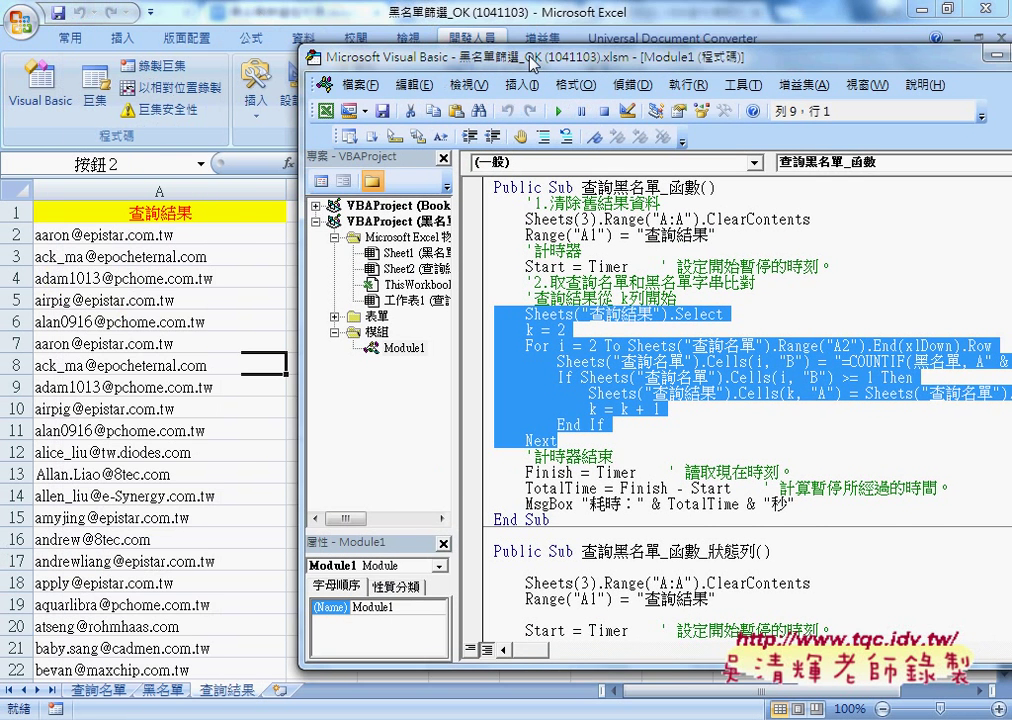
left_click_drag(748, 312, 551, 313)
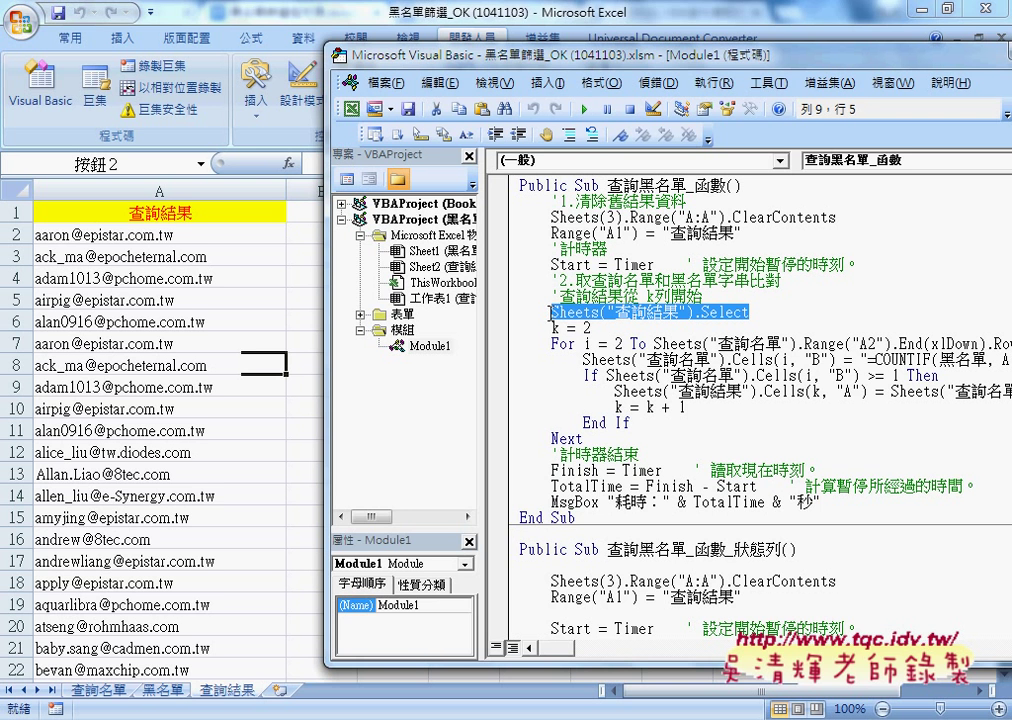
left_click(553, 327)
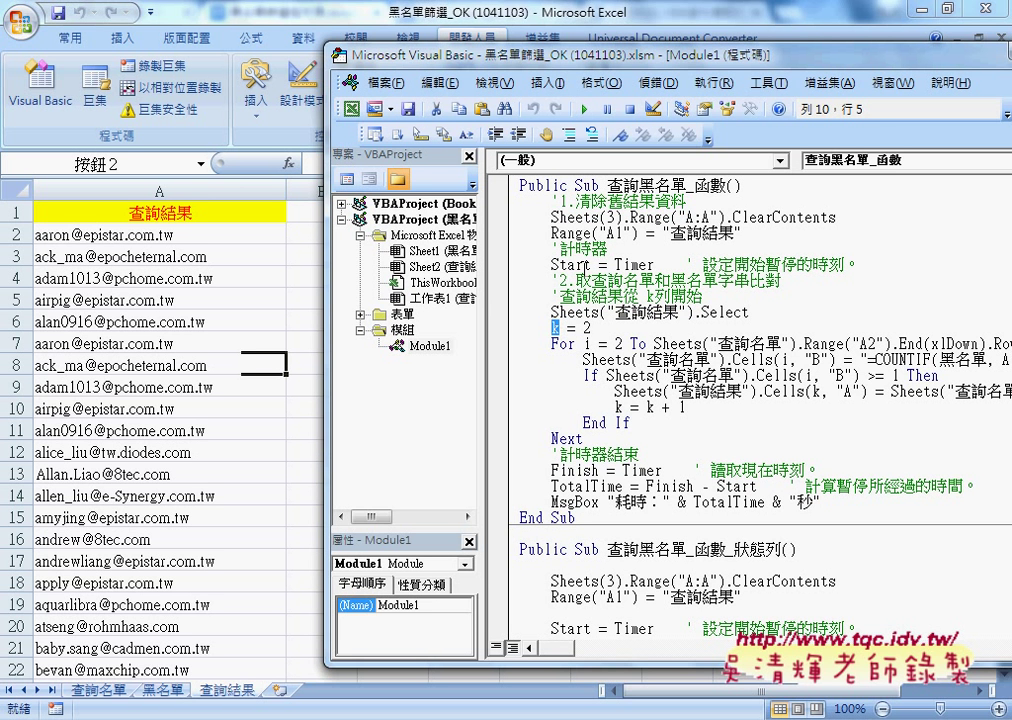
Mark the >= 1 If condition, the Sheets("查詢名單") source reference and the k = k + 1 counter line
left_click_drag(861, 375, 899, 375)
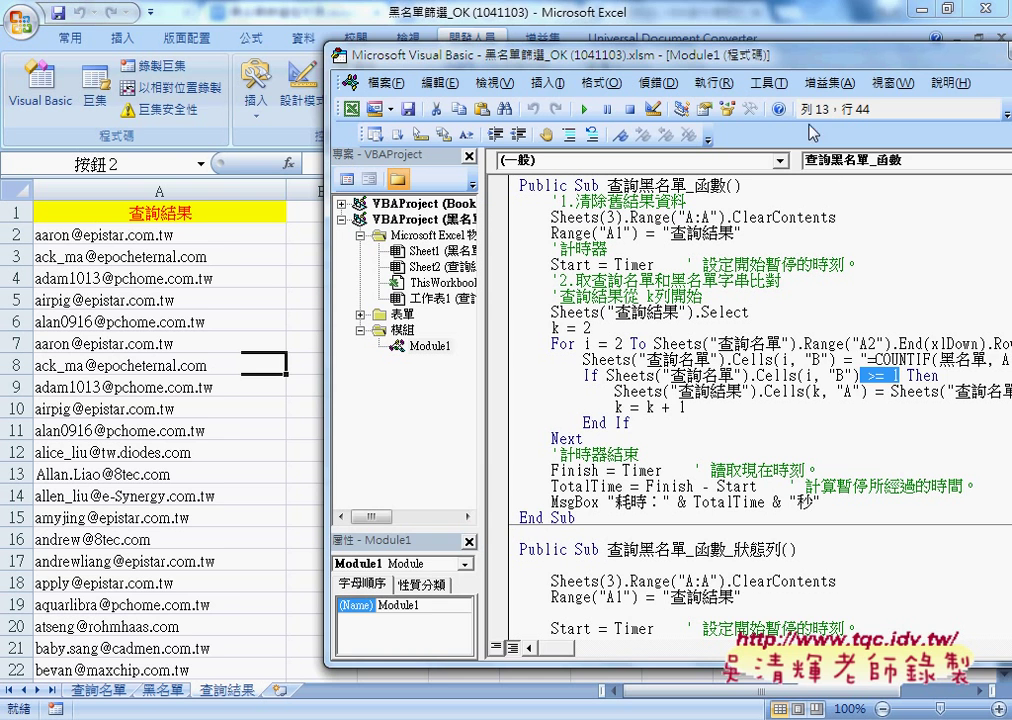
left_click_drag(745, 60, 561, 58)
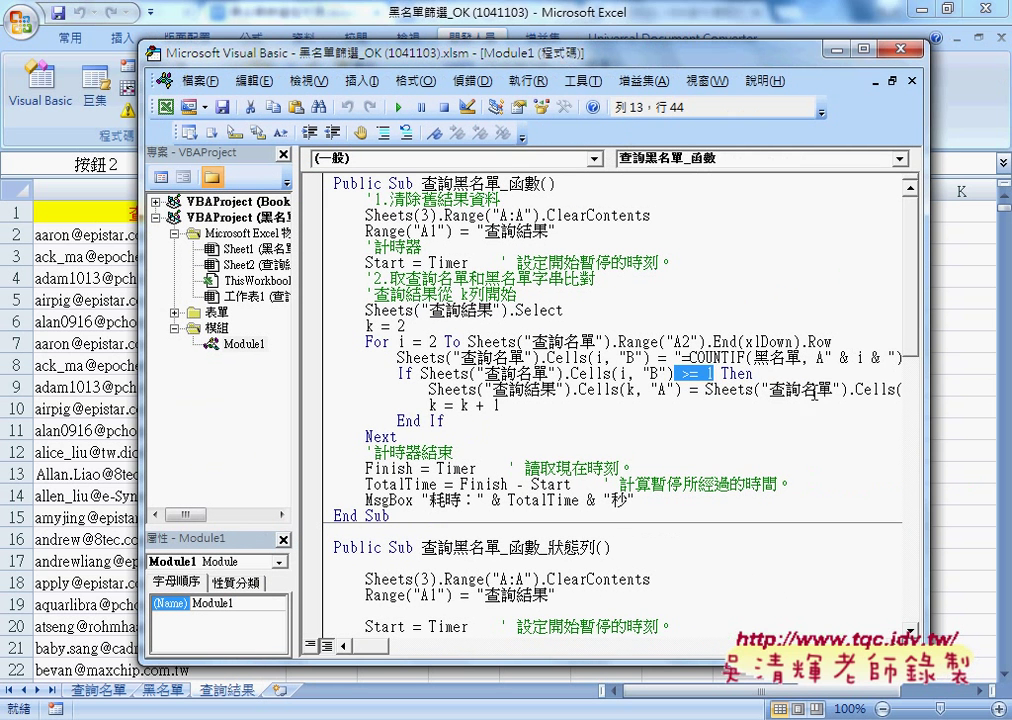
left_click_drag(840, 389, 705, 389)
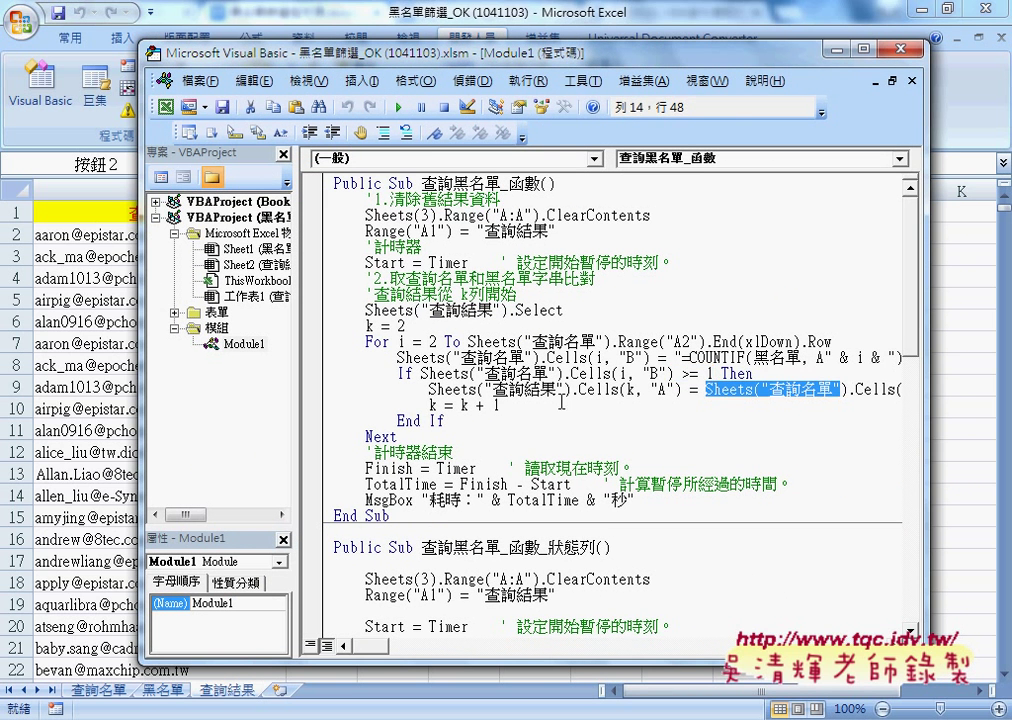
left_click_drag(540, 389, 524, 389)
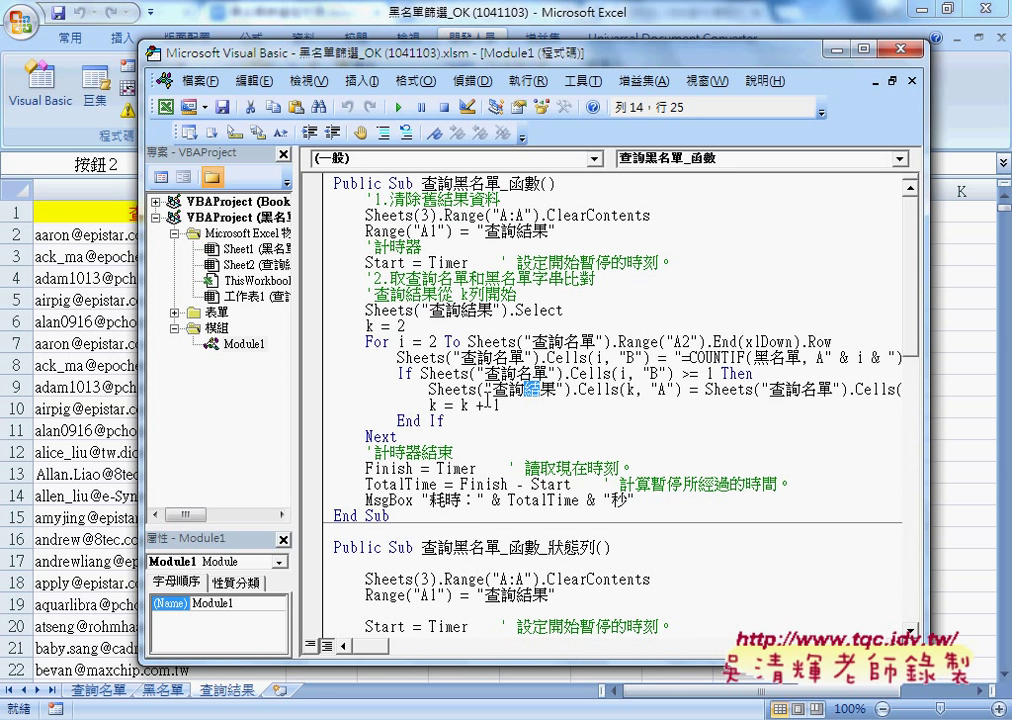
left_click_drag(508, 410, 431, 405)
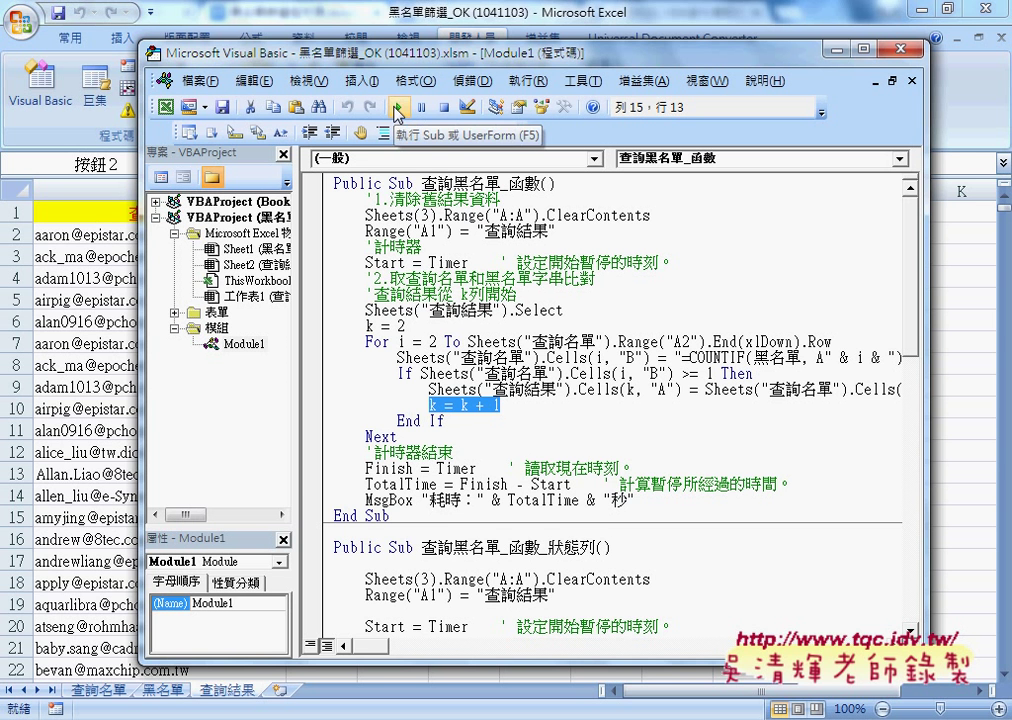
Run 查詢黑名單_函數, dismiss its 6.296875-second timing message and return to Excel
left_click(398, 107)
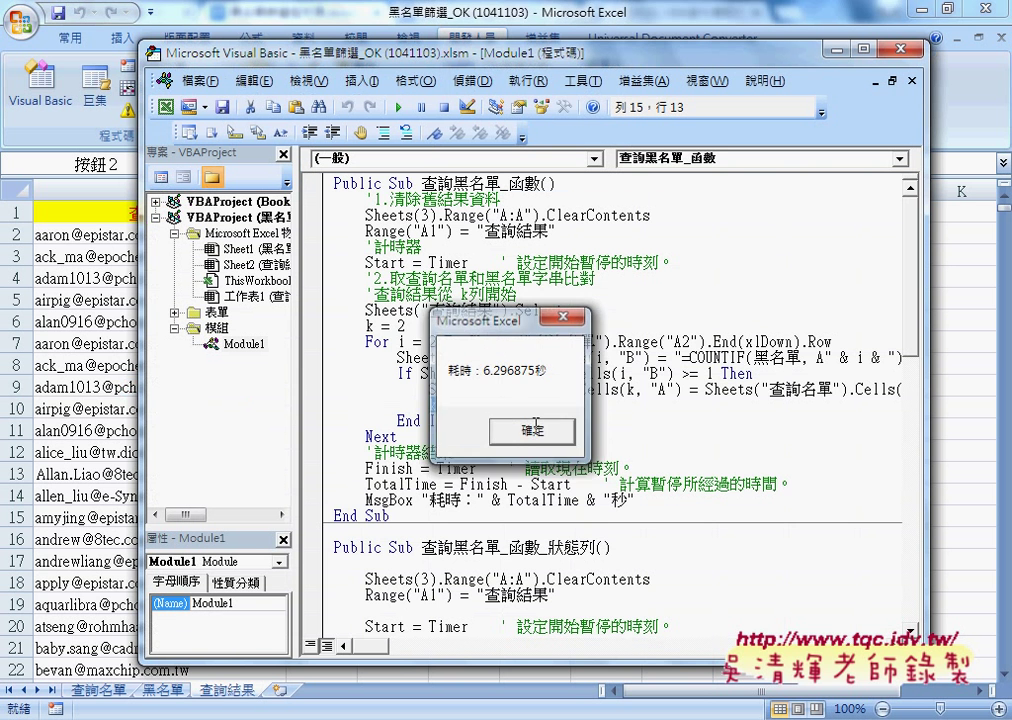
left_click(534, 428)
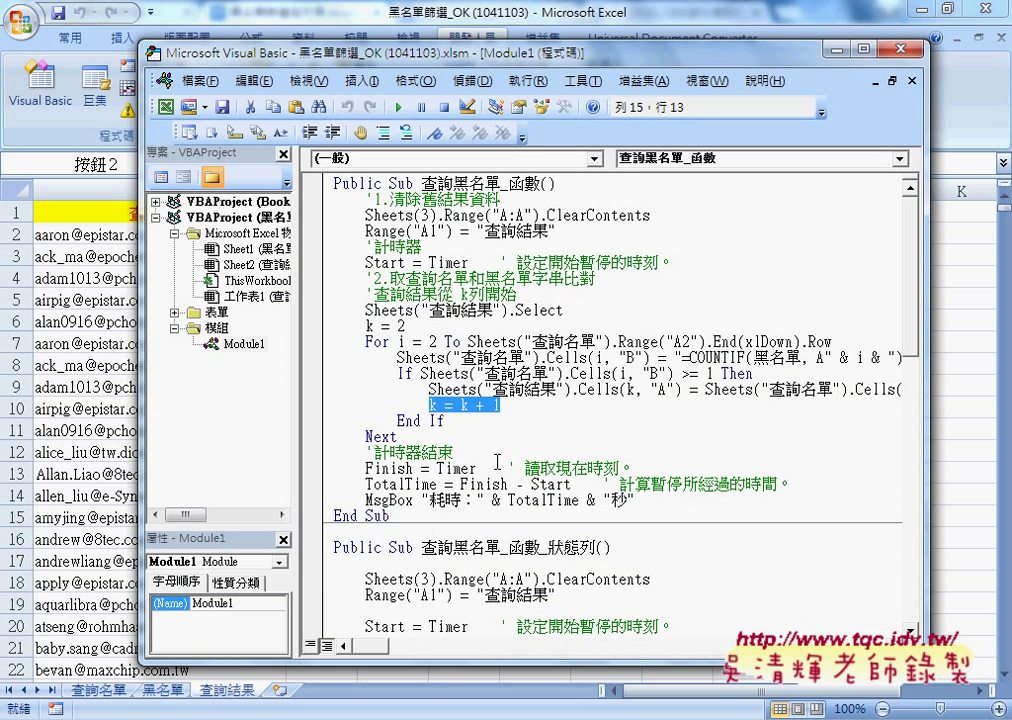
scroll(497, 462, "down", 3)
scroll(497, 462, "down", 2)
key("alt+F11")
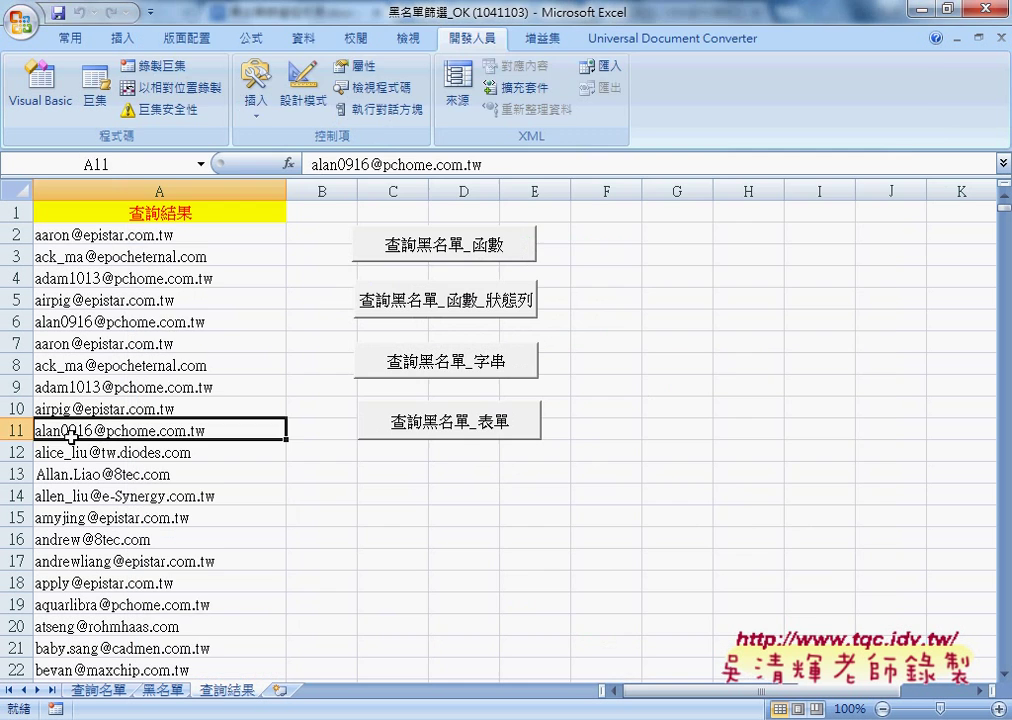
Run 查詢黑名單_函數_狀態列 from its button and dismiss the 7.75-second timing message
left_click(465, 301)
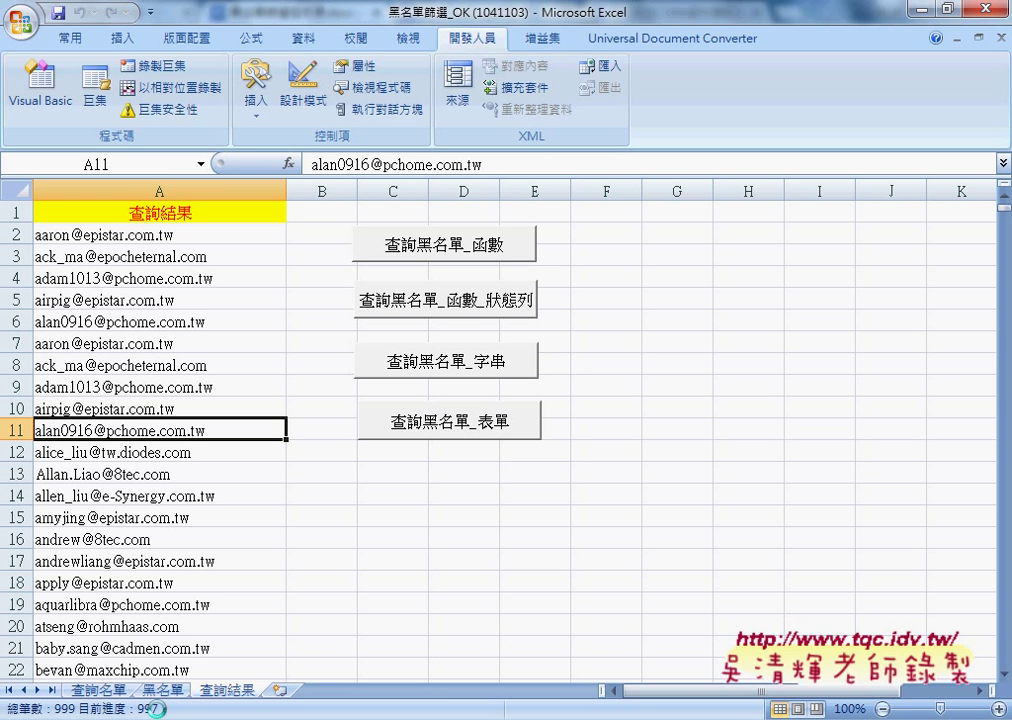
left_click(521, 452)
Bring the VBA editor forward, widen it, and select 查詢黑名單_函數_狀態列's Application.StatusBar line
mouse_move(514, 717)
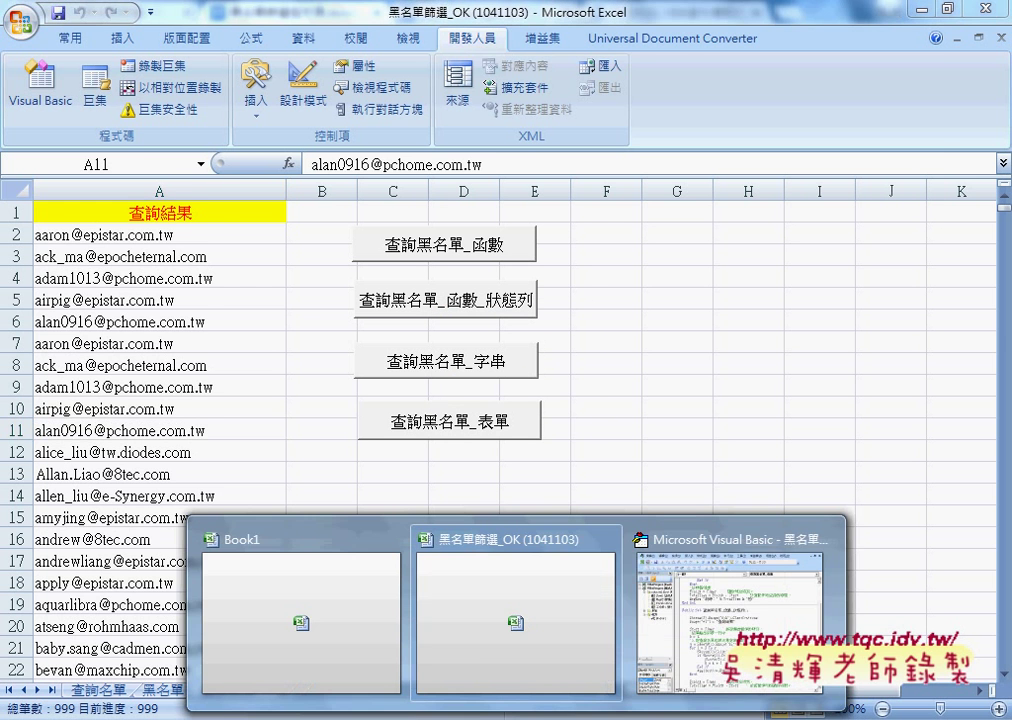
left_click(665, 585)
scroll(570, 408, "down", 3)
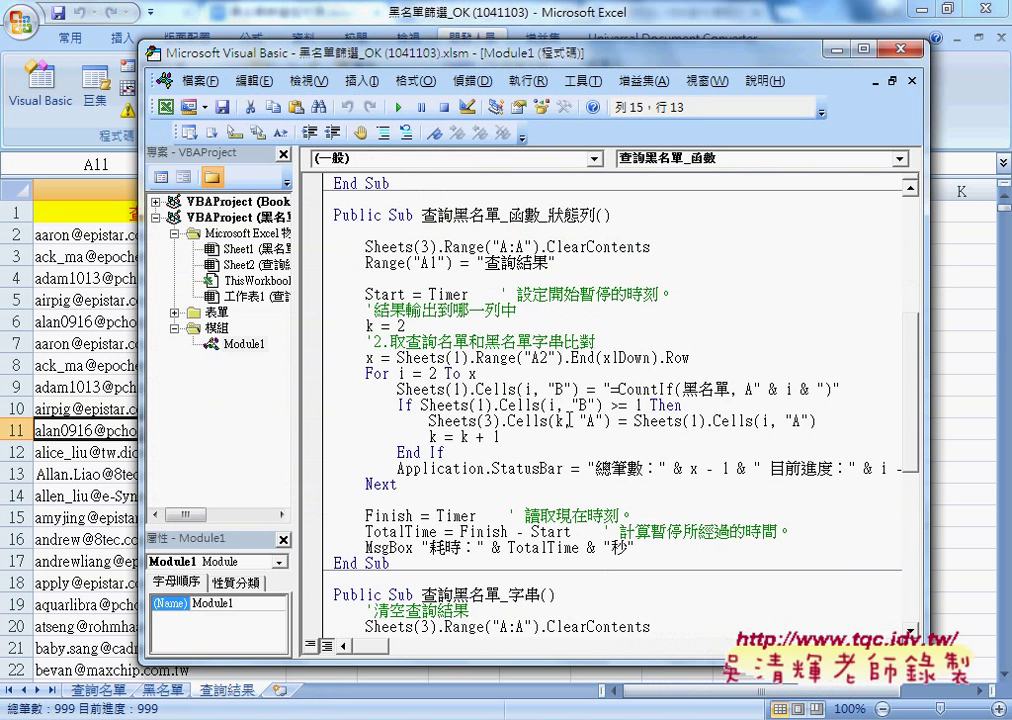
scroll(571, 419, "down", 1)
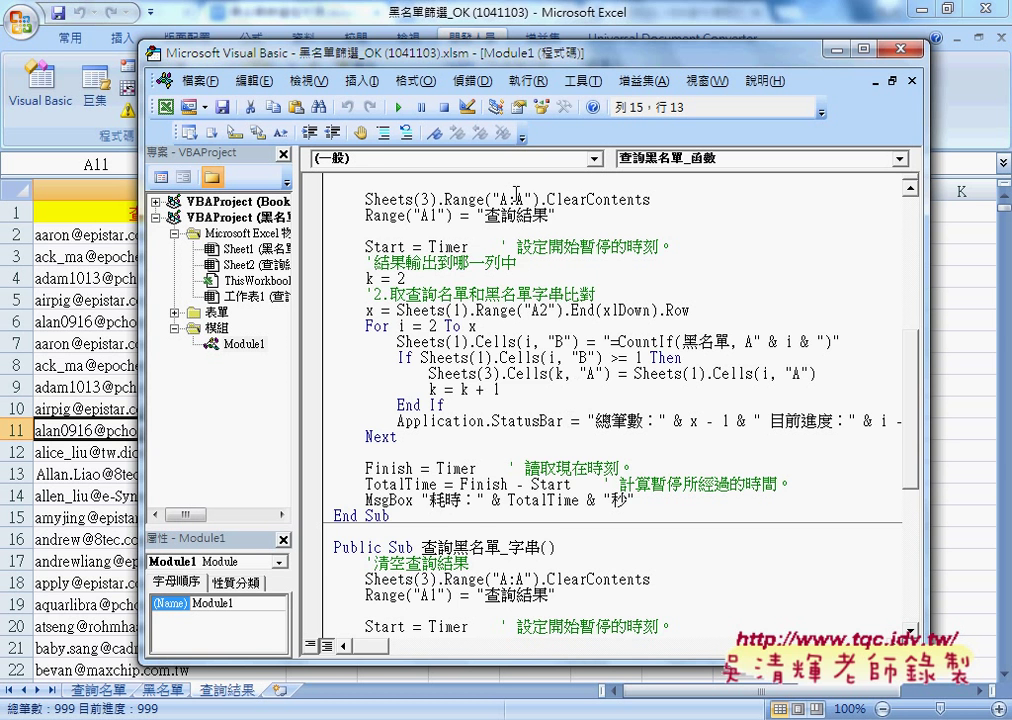
scroll(515, 193, "up", 1)
scroll(515, 193, "up", 1)
left_click_drag(420, 53, 409, 64)
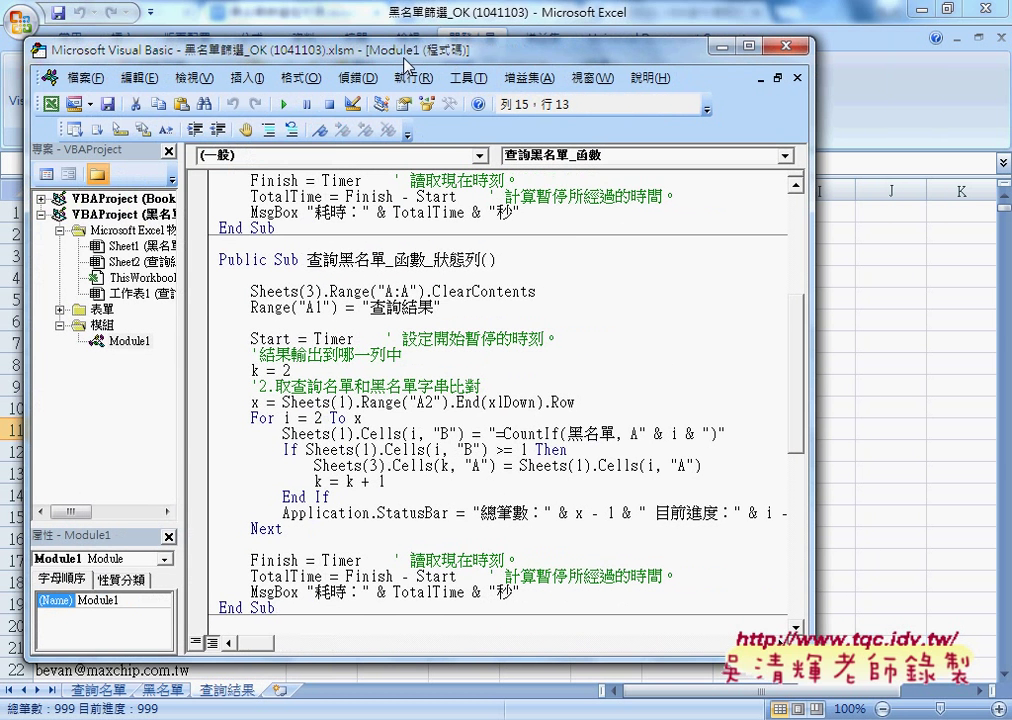
left_click_drag(812, 316, 962, 316)
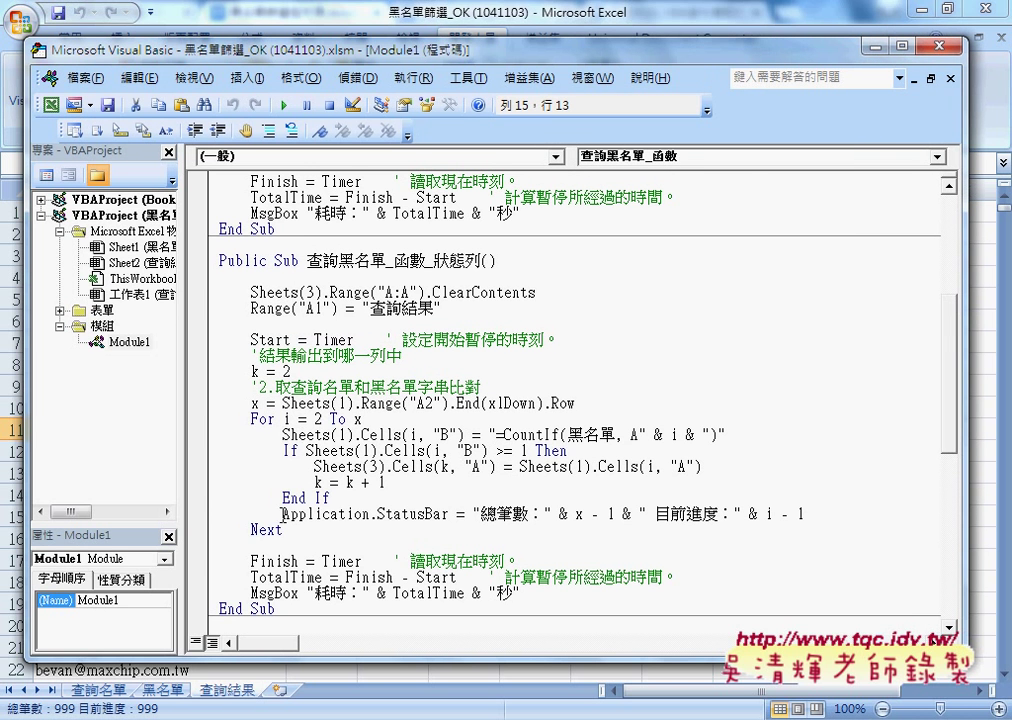
mouse_move(283, 514)
left_mouse_down()
mouse_move(855, 523)
mouse_move(284, 514)
left_mouse_up()
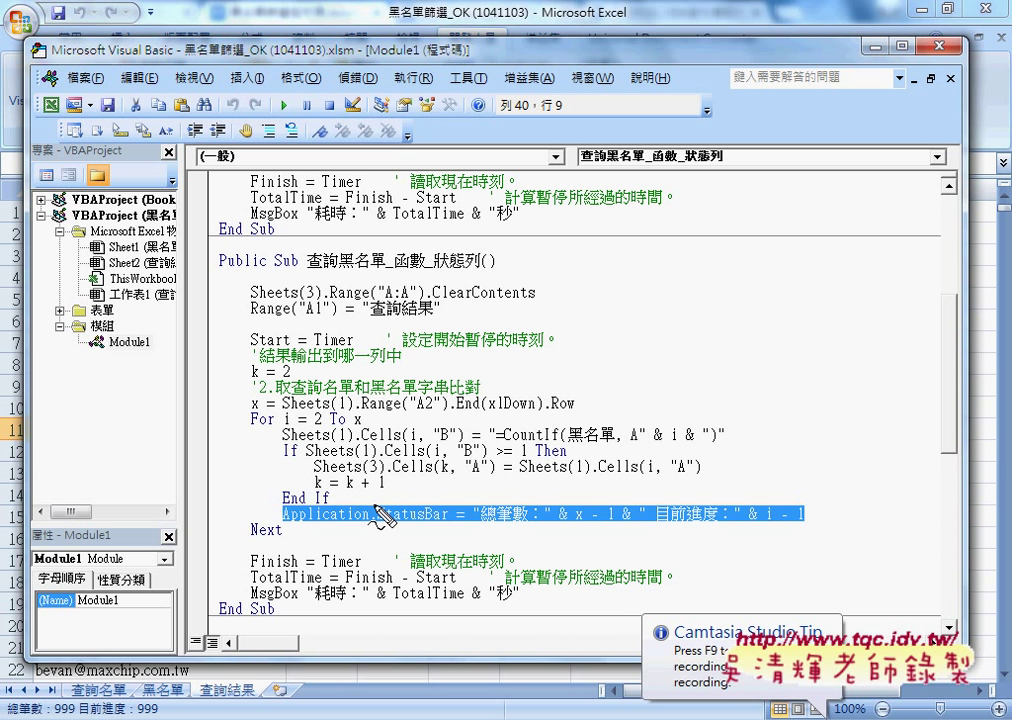
Underline Next and the End(xlDown).Row row-count line in red, pointing an arrow at x
mouse_move(280, 538)
left_mouse_down()
mouse_move(228, 540)
mouse_move(248, 526)
mouse_move(367, 519)
left_mouse_up()
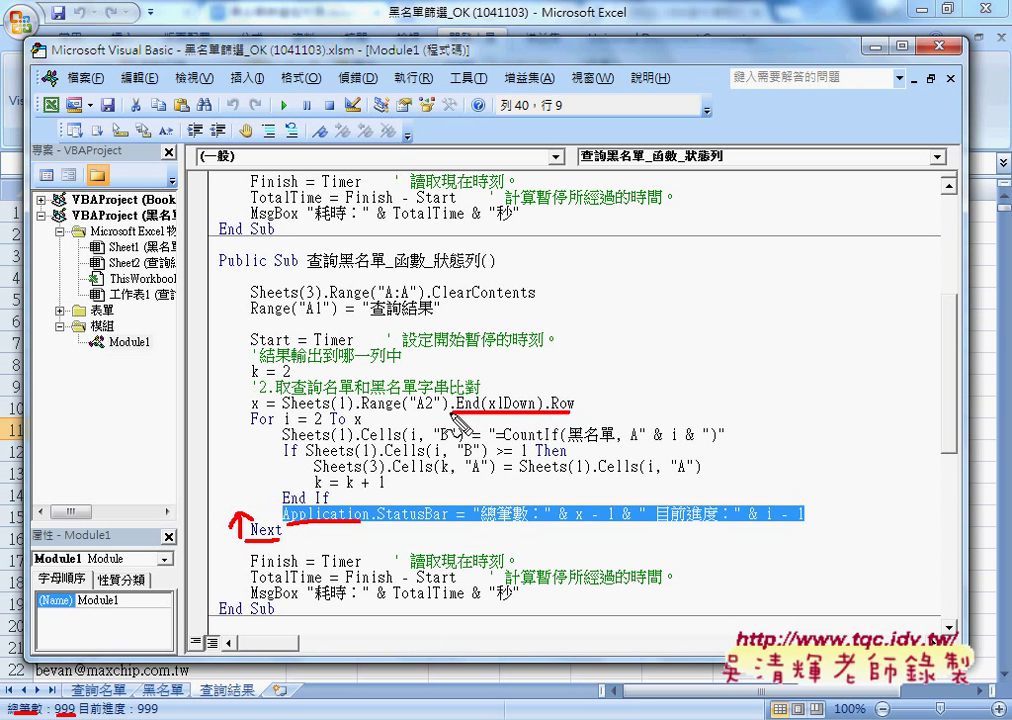
left_click_drag(573, 408, 283, 411)
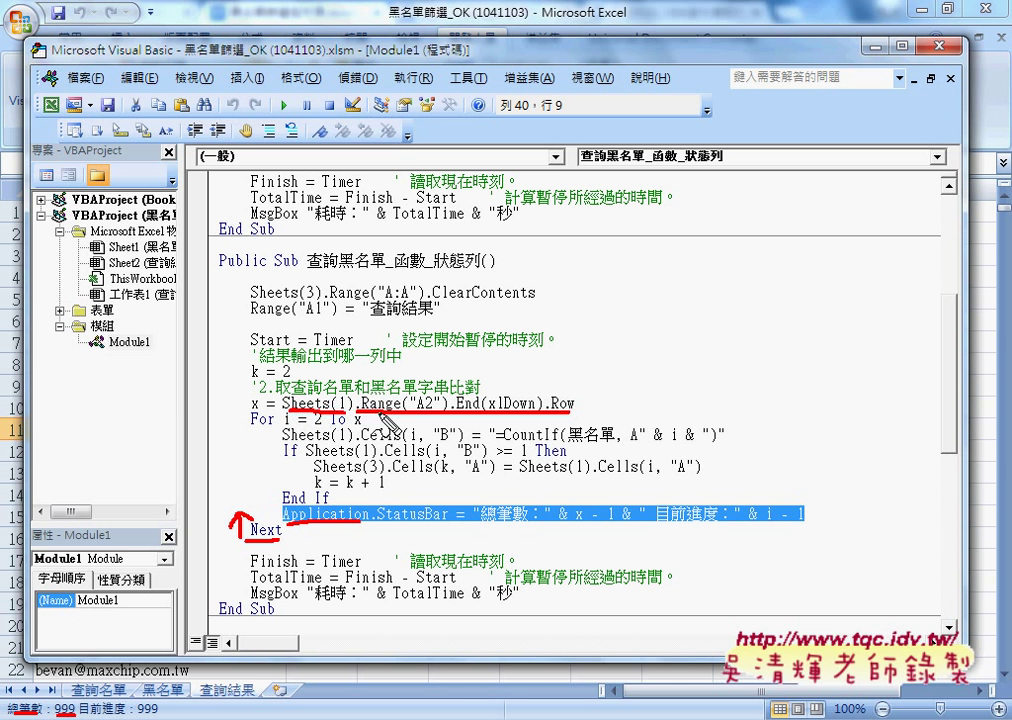
left_click_drag(578, 400, 578, 410)
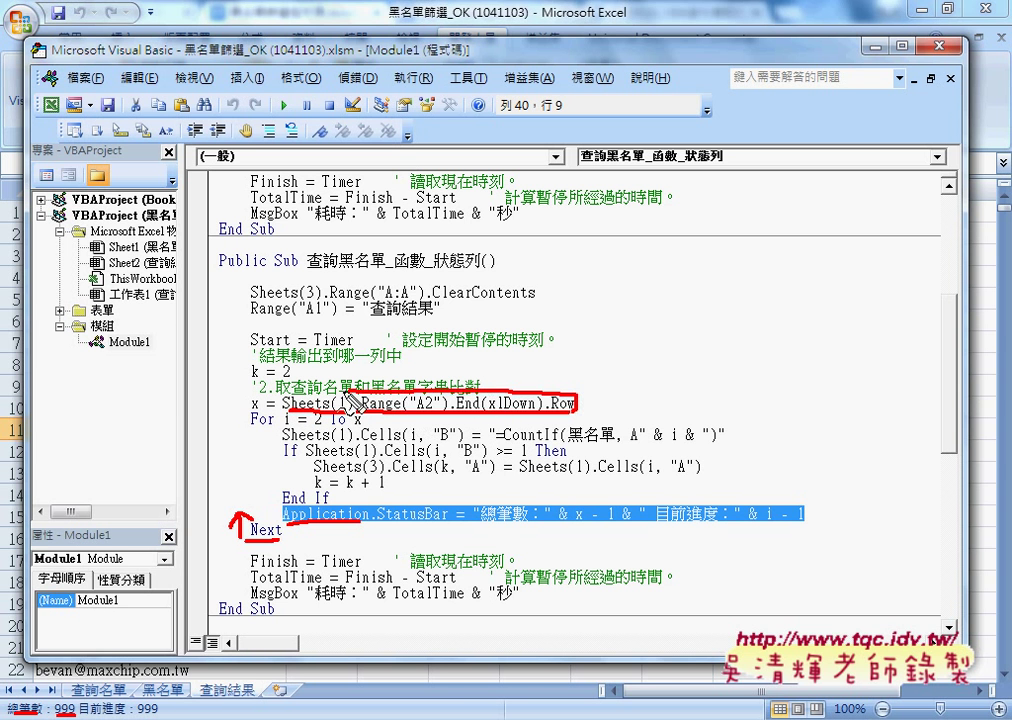
left_click_drag(327, 386, 268, 402)
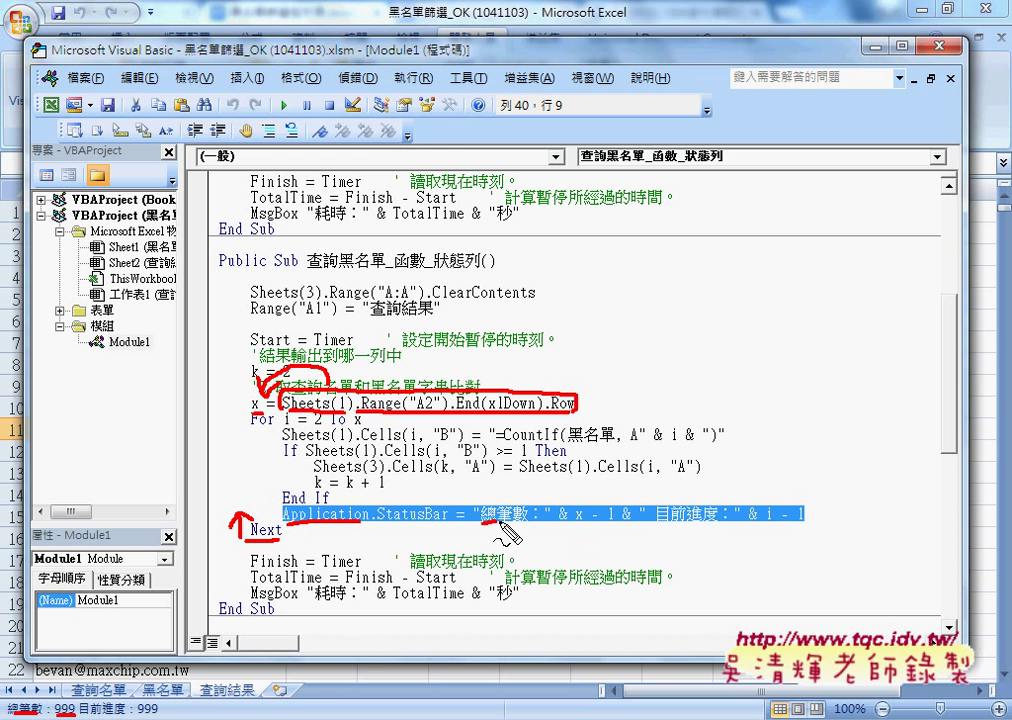
Underline 總筆數 and 目前進度 in the status text, circle i and underline i - 1
left_click_drag(496, 521, 622, 524)
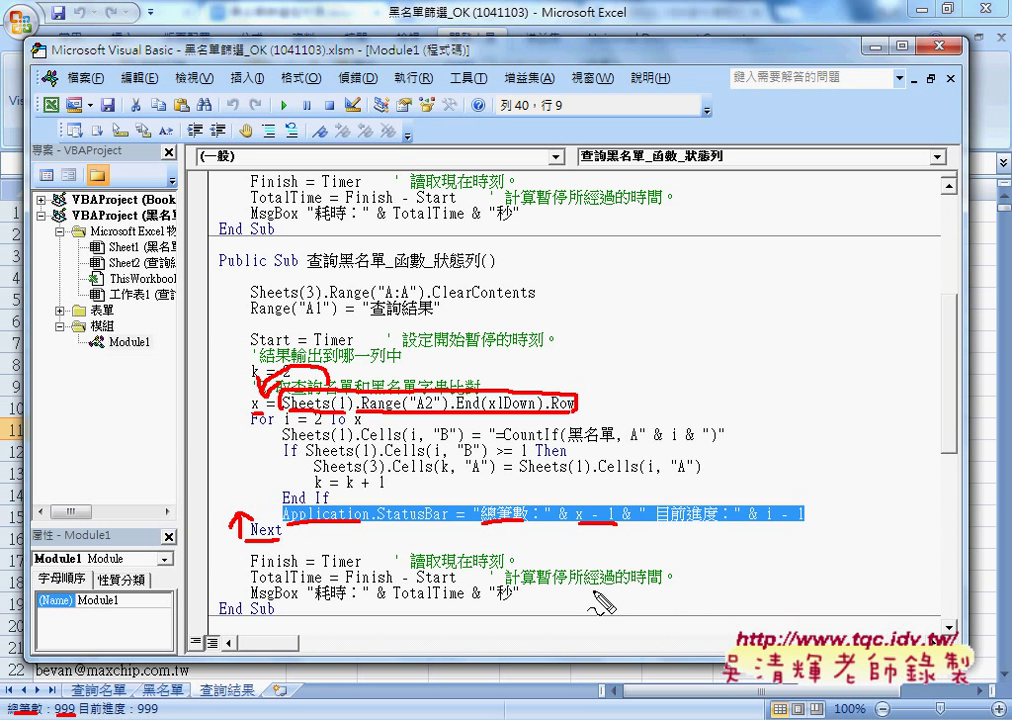
left_click_drag(645, 518, 656, 519)
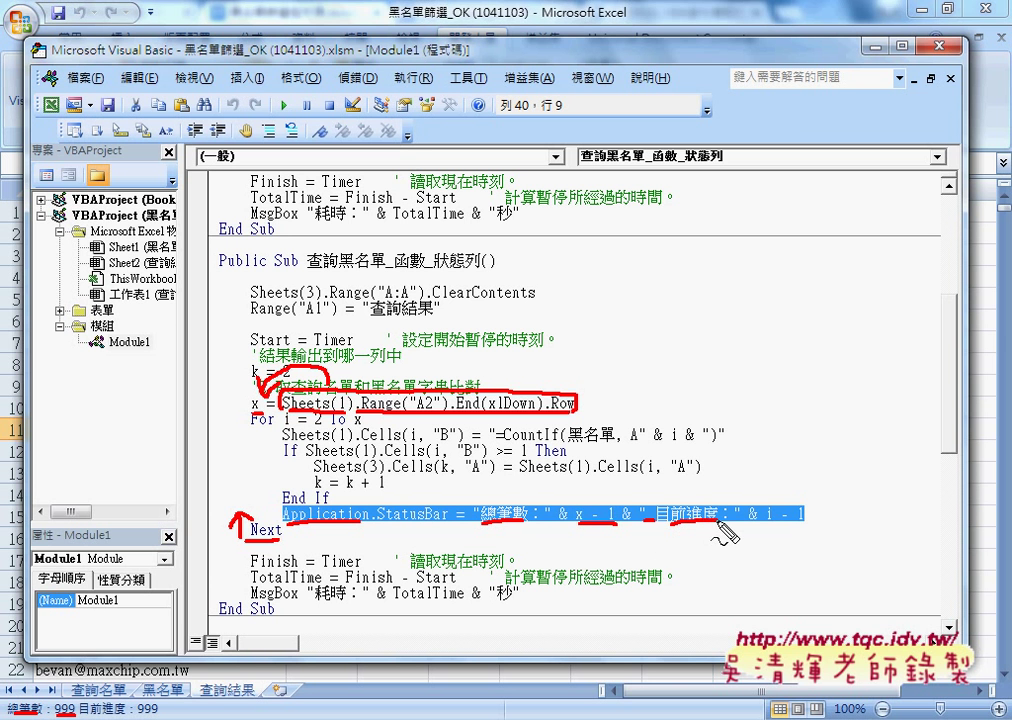
left_click_drag(668, 528, 720, 530)
left_click_drag(289, 410, 290, 428)
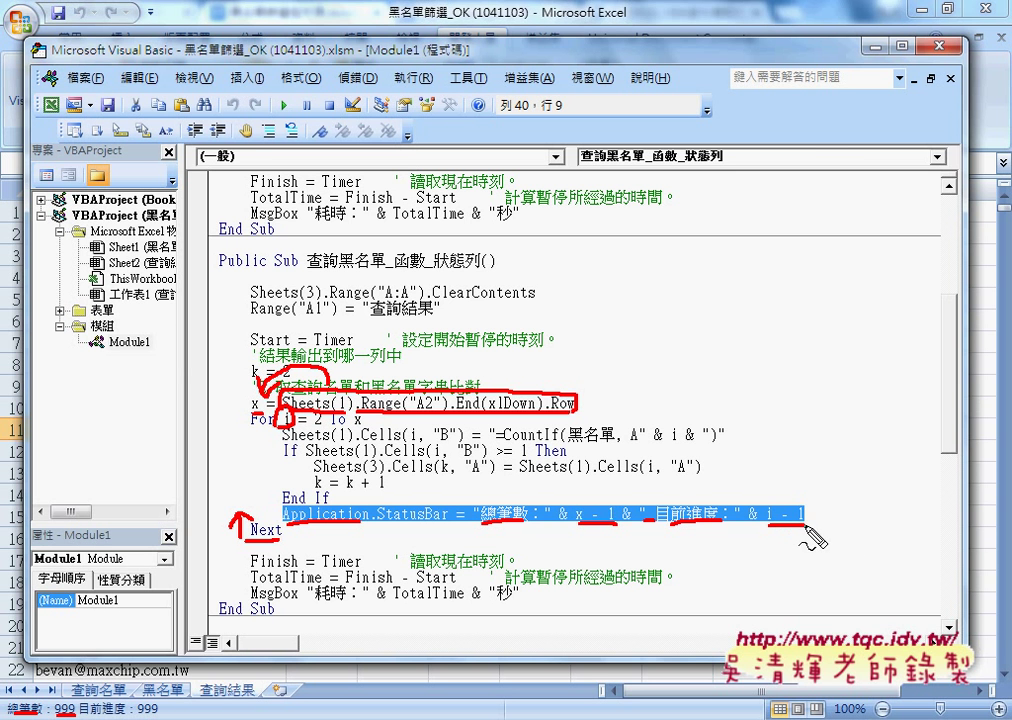
left_click_drag(769, 521, 805, 521)
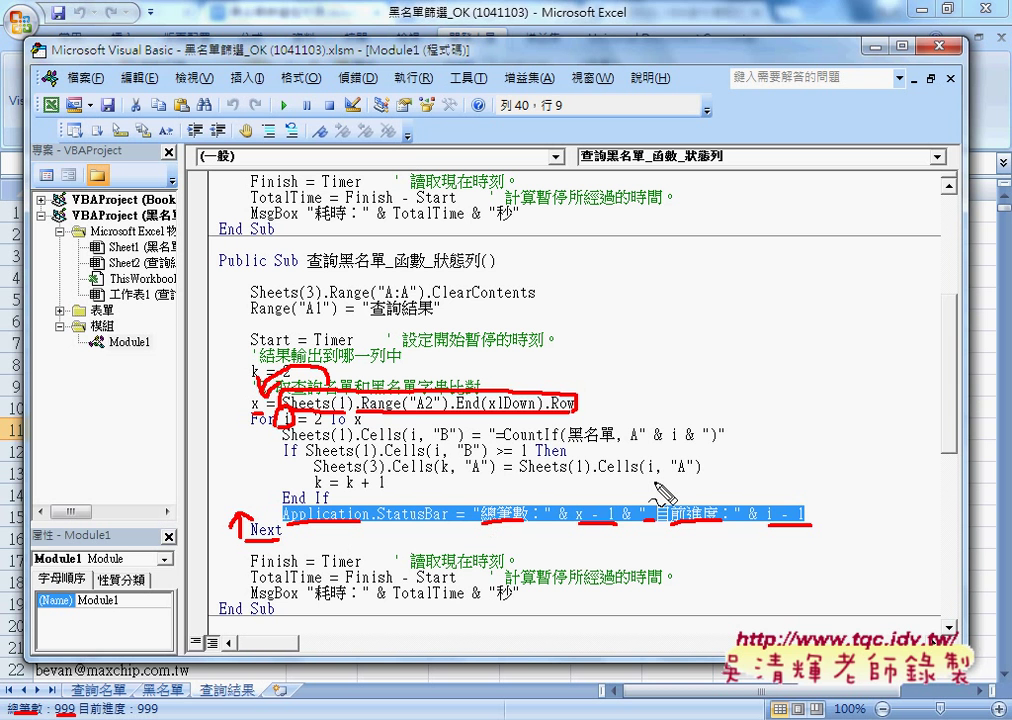
Clear the pen marks, mark x in the For and row-count lines, arrow it to x - 1, underline 總筆數
key("Escape")
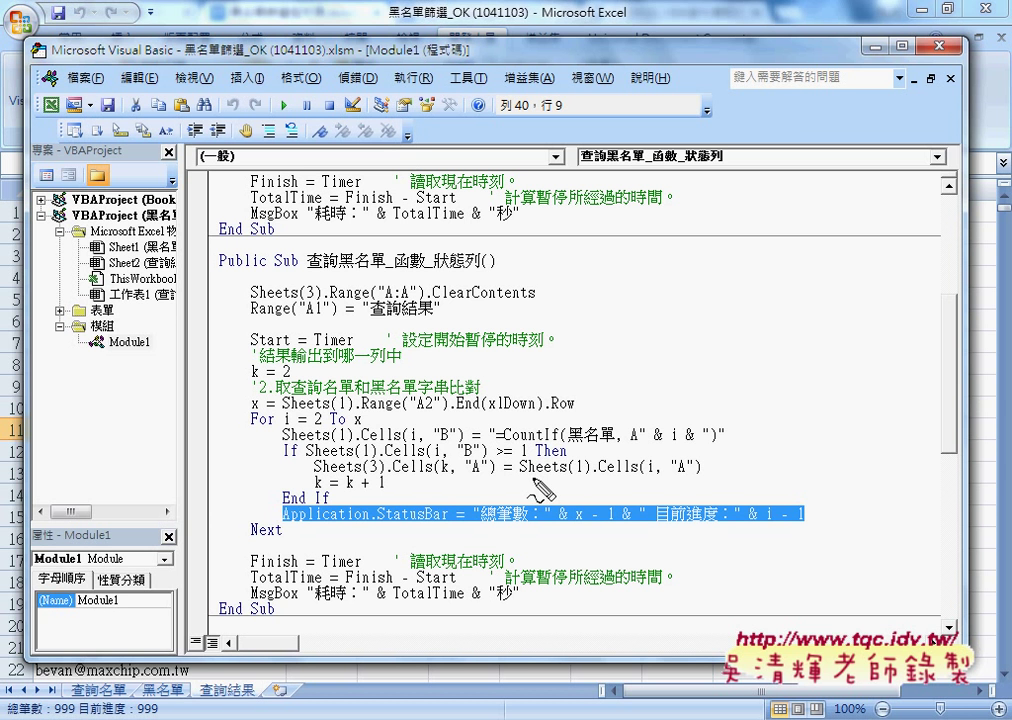
mouse_move(352, 426)
left_mouse_down()
mouse_move(362, 426)
mouse_move(350, 428)
left_mouse_up()
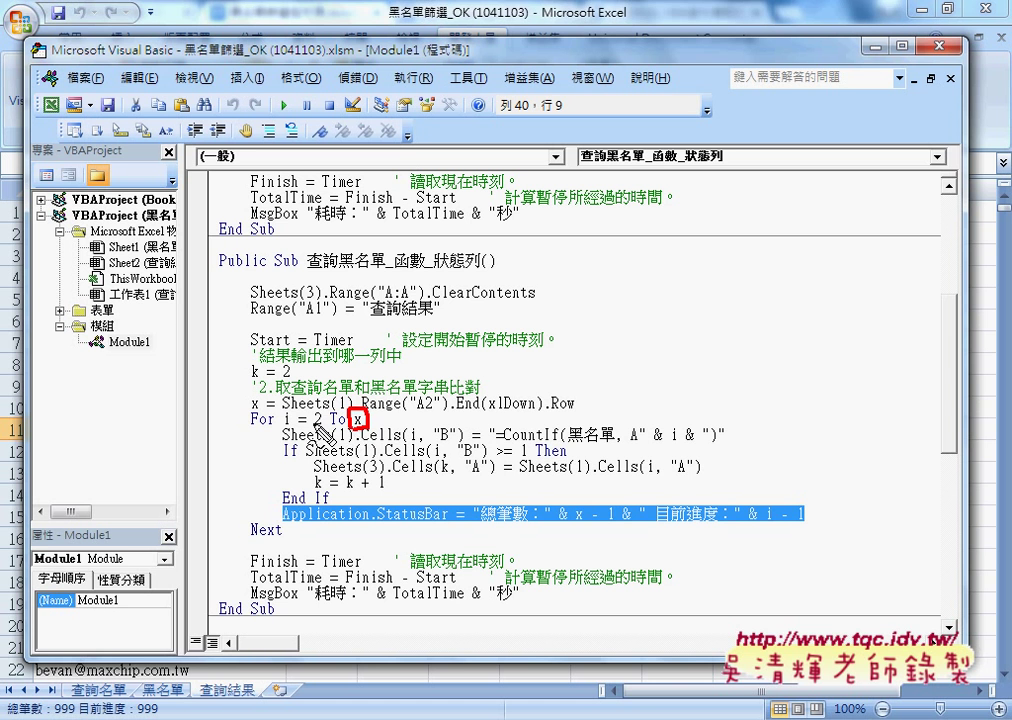
left_click_drag(303, 411, 548, 408)
mouse_move(263, 433)
left_mouse_down()
mouse_move(281, 428)
mouse_move(266, 412)
left_mouse_up()
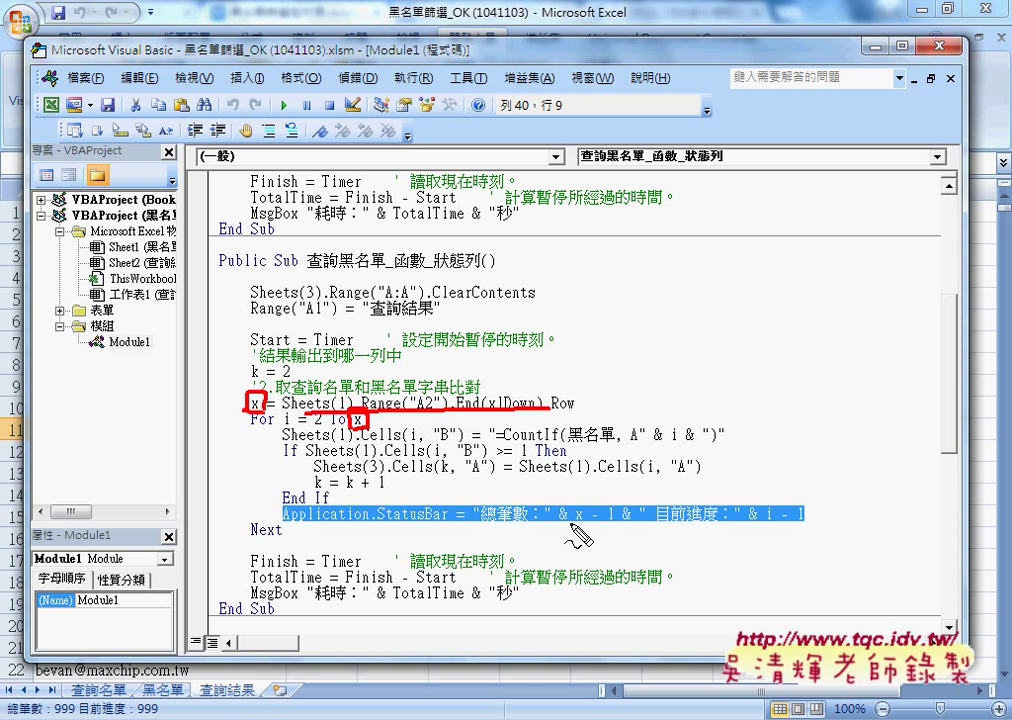
mouse_move(519, 409)
left_mouse_down()
mouse_move(574, 519)
mouse_move(579, 481)
left_mouse_up()
left_click_drag(566, 527, 580, 527)
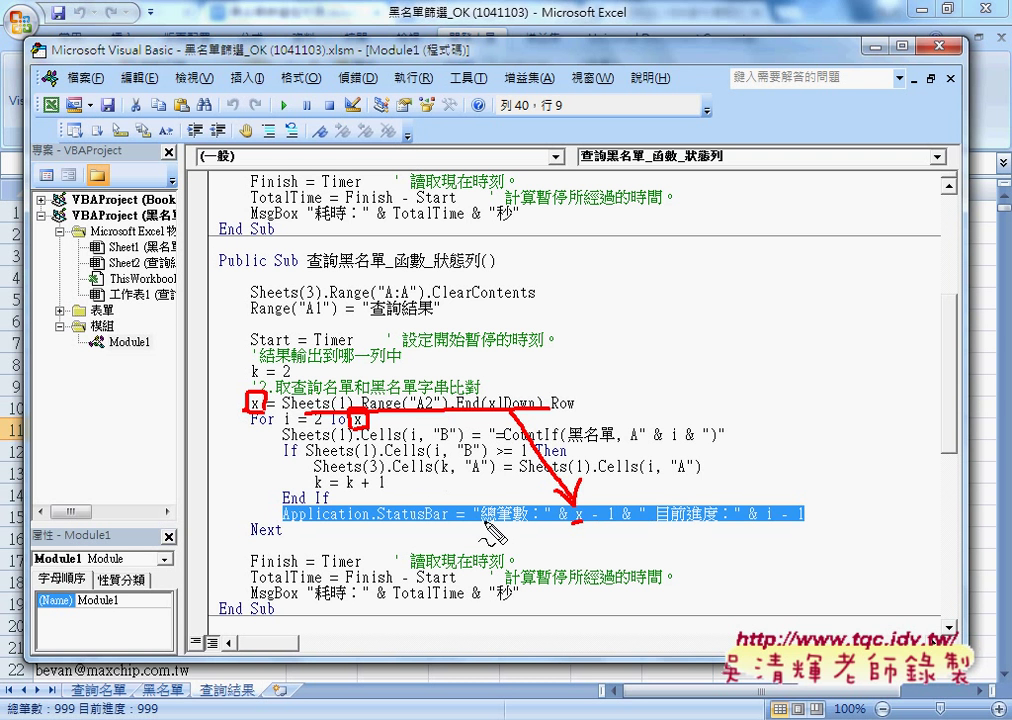
left_click_drag(478, 521, 526, 522)
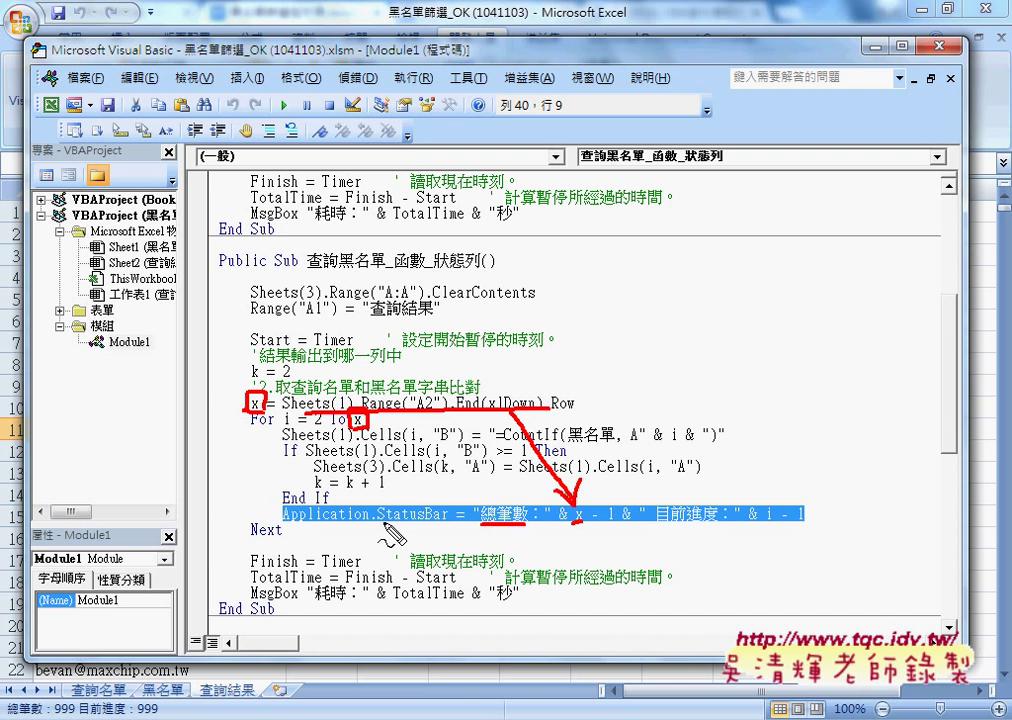
Select .StatusBar to the line end and retype it using the IntelliSense member list
key("Escape")
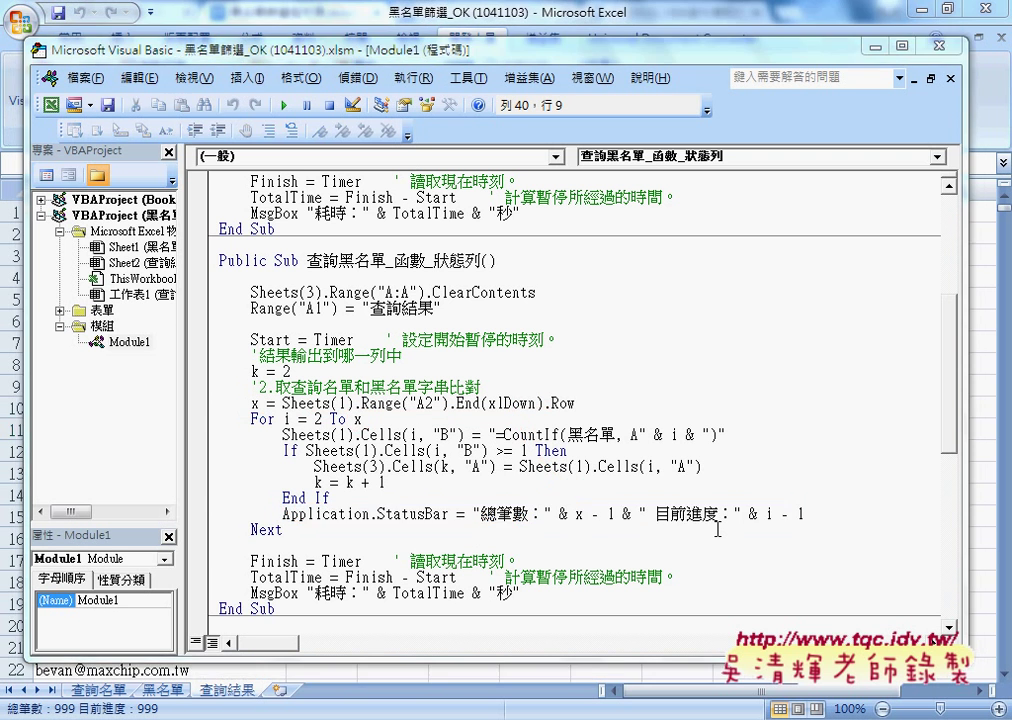
left_click(717, 530)
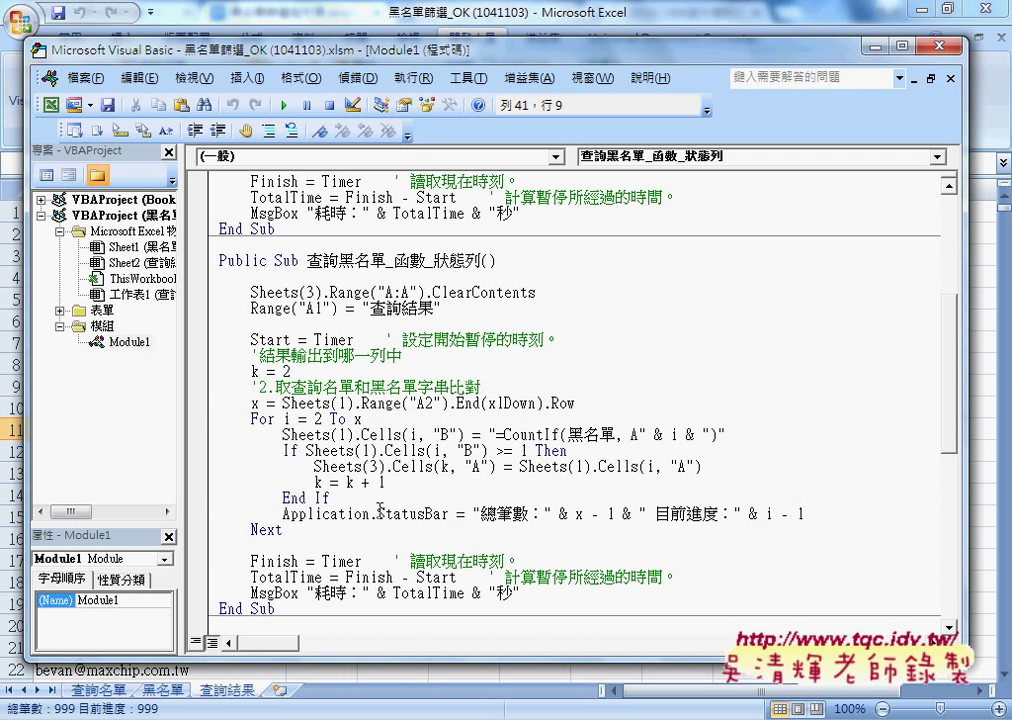
left_click_drag(372, 513, 841, 518)
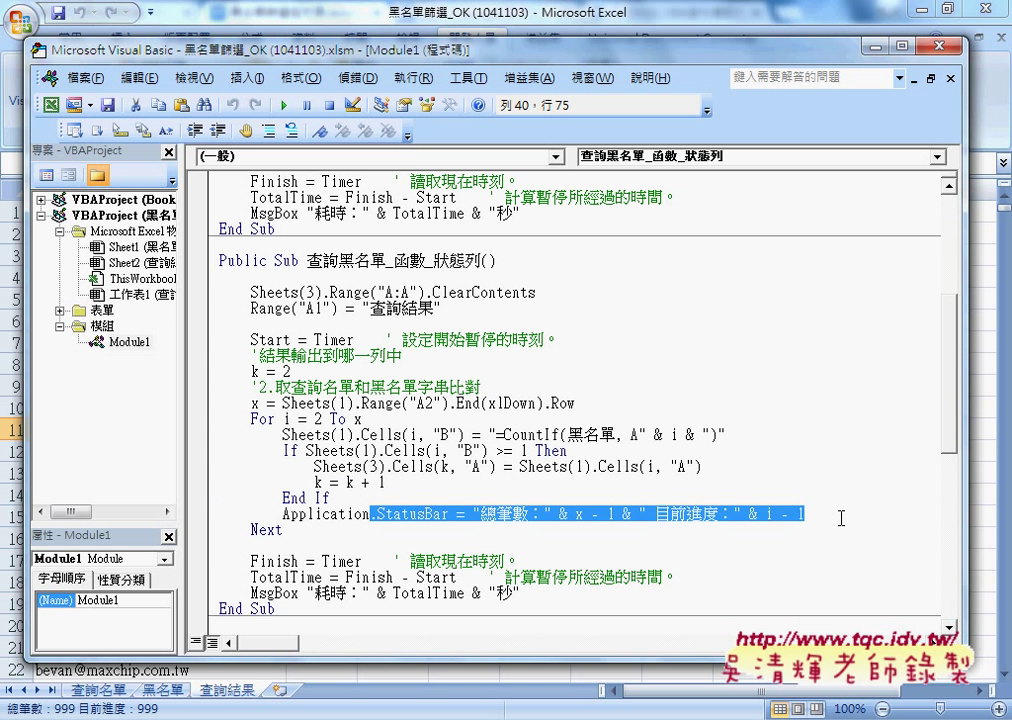
type(".")
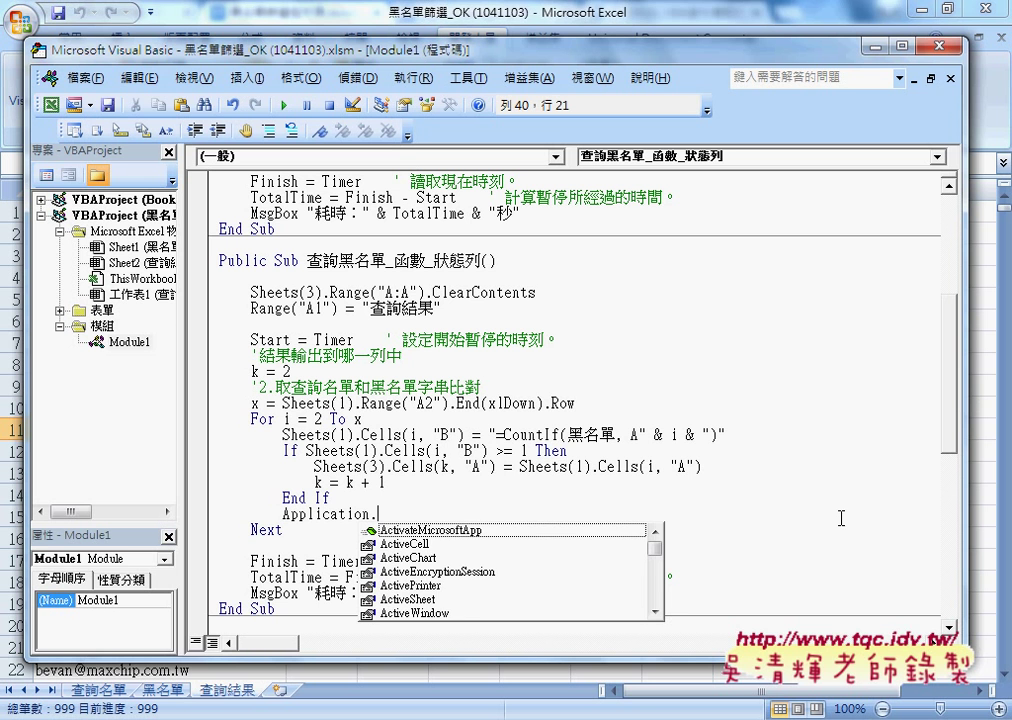
type("s")
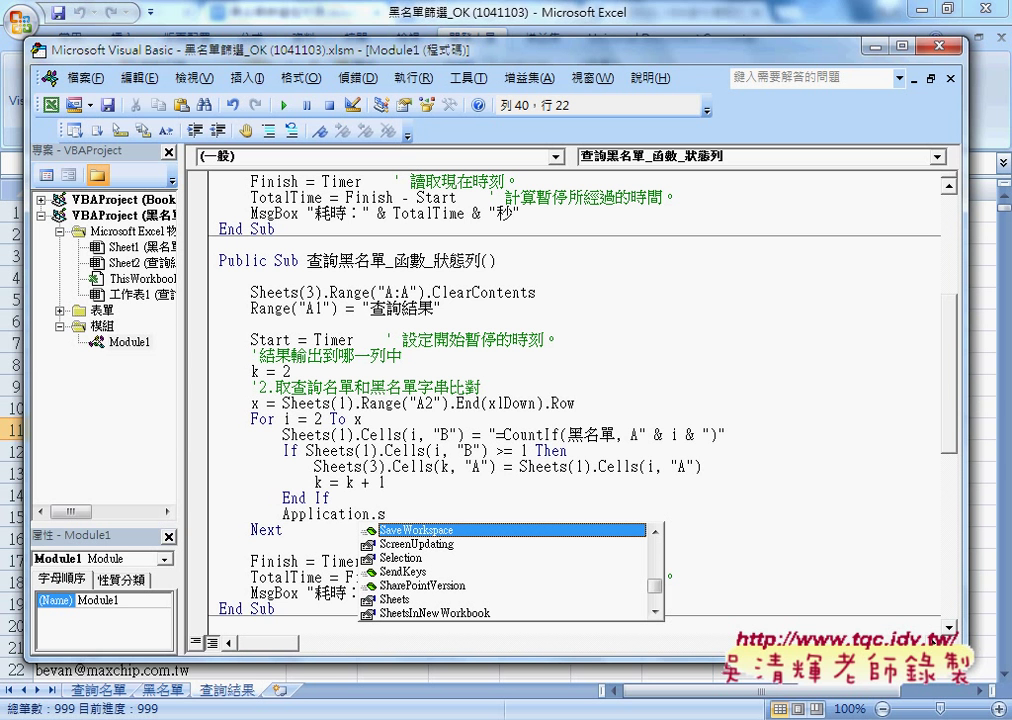
type("t")
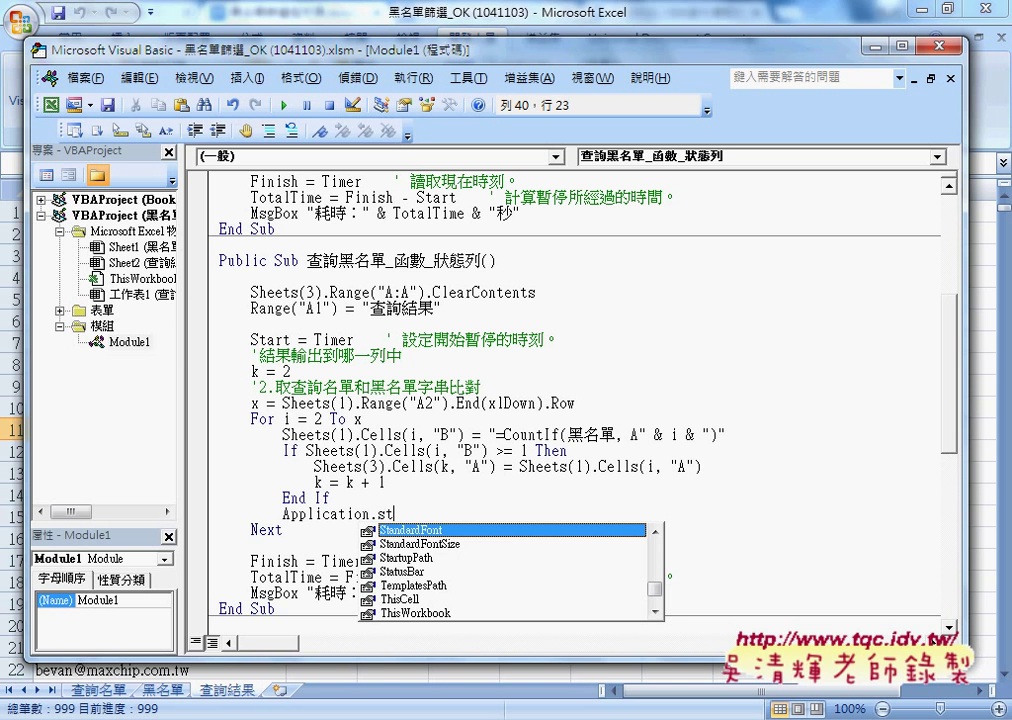
key("Down")
key("Down")
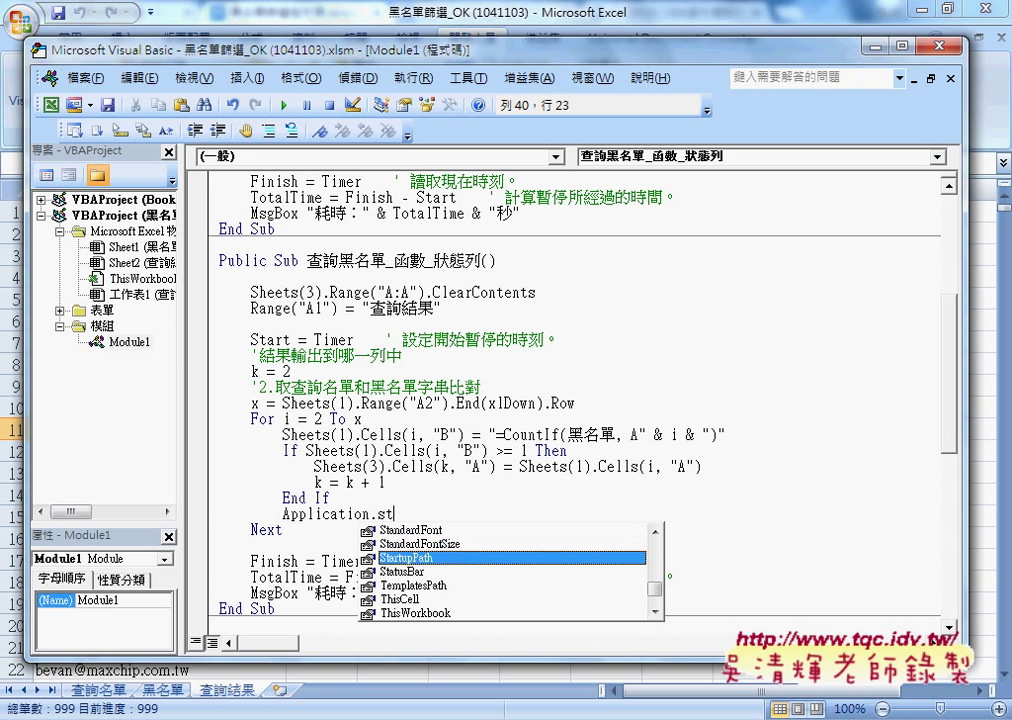
key("Down")
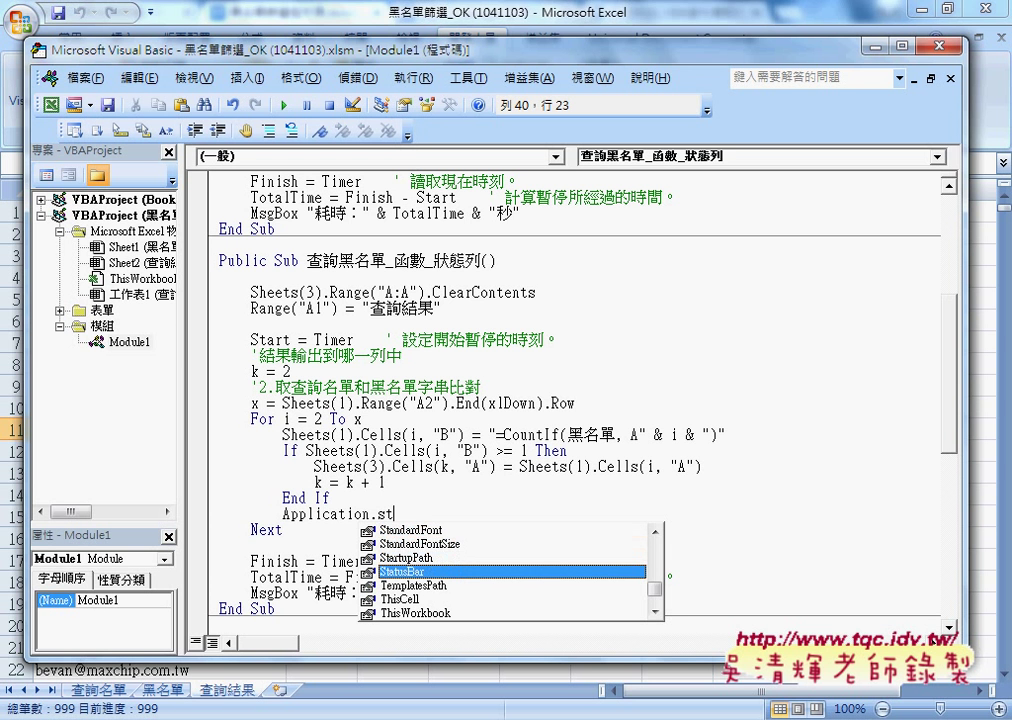
key("space")
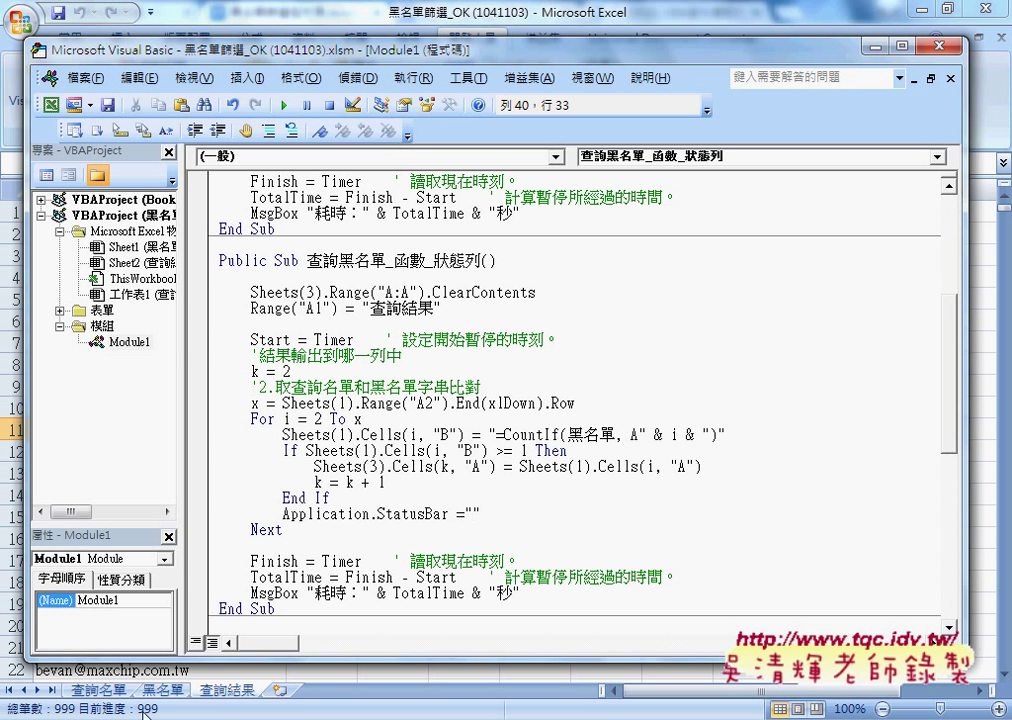
Undo the retyping to restore the original StatusBar line, then draw red quote marks at both ends
key("BackSpace")
key("BackSpace")
key("BackSpace")
key("BackSpace")
key("BackSpace")
key("BackSpace")
type("st")
key("ctrl+z")
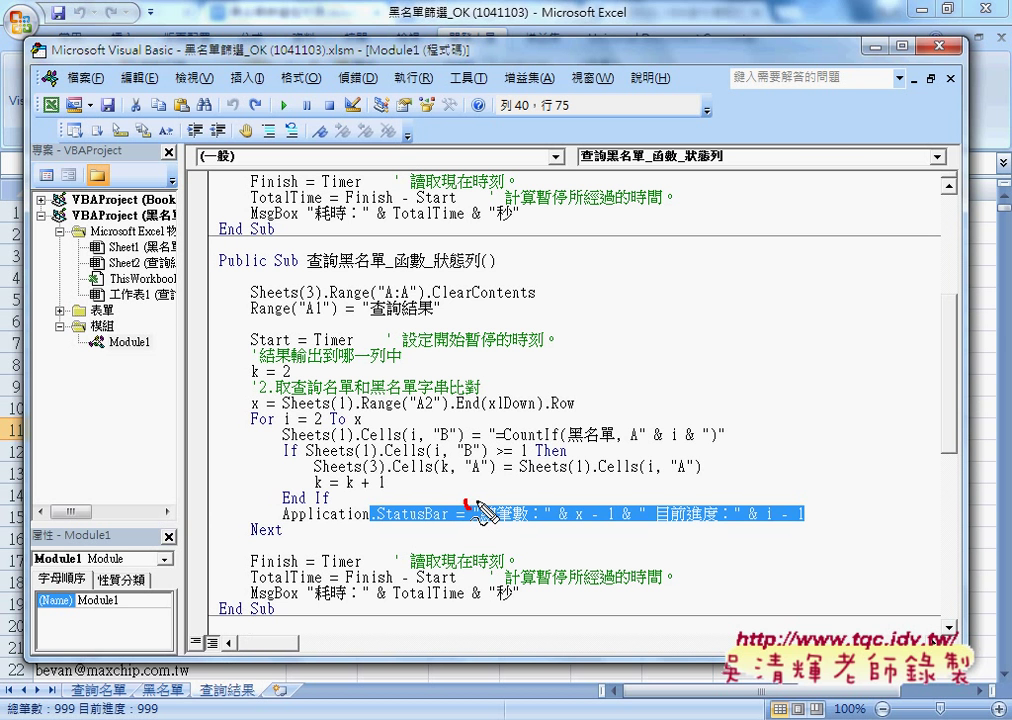
left_click_drag(477, 499, 478, 507)
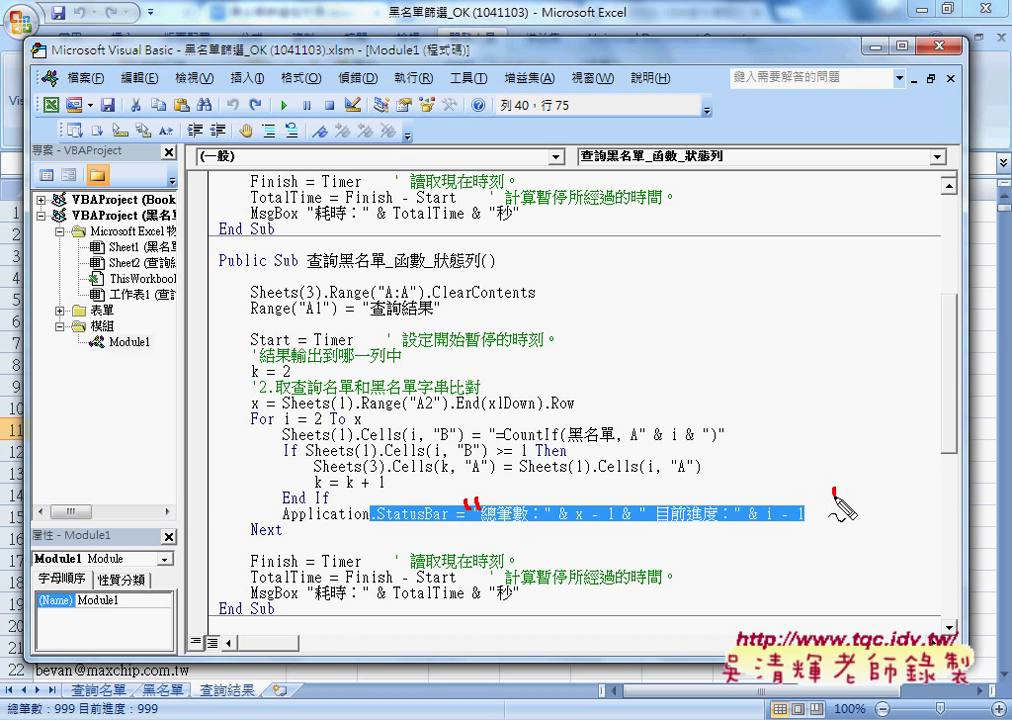
left_click_drag(857, 490, 852, 505)
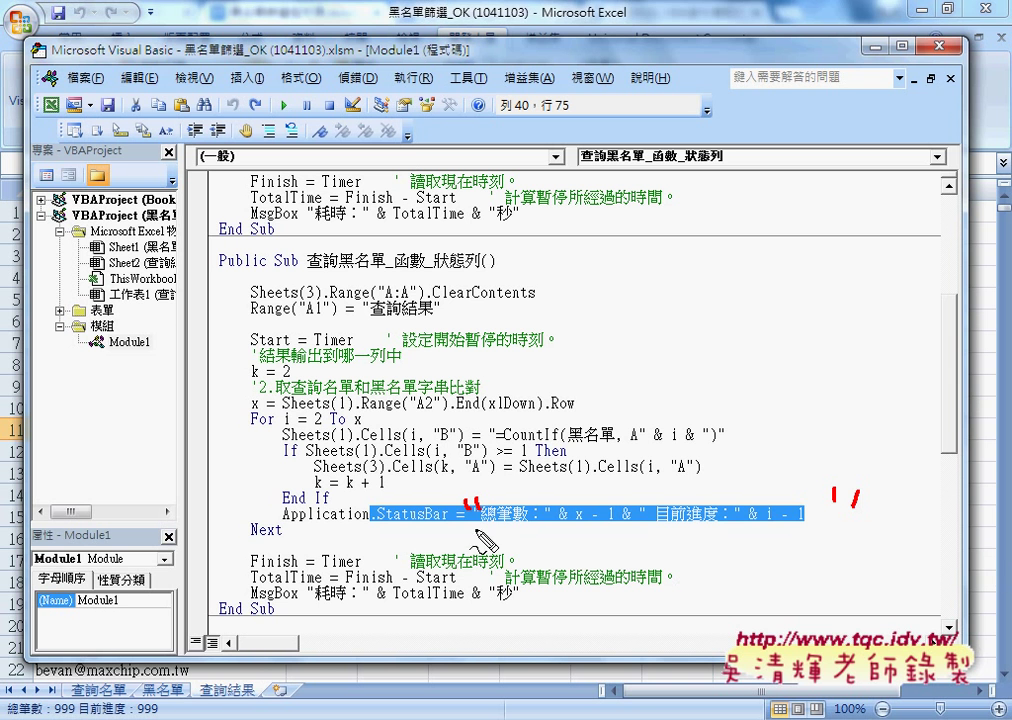
Box the 總筆數： label, mark the quotes and underline Application in red, then clear the marks
left_click_drag(466, 510, 550, 521)
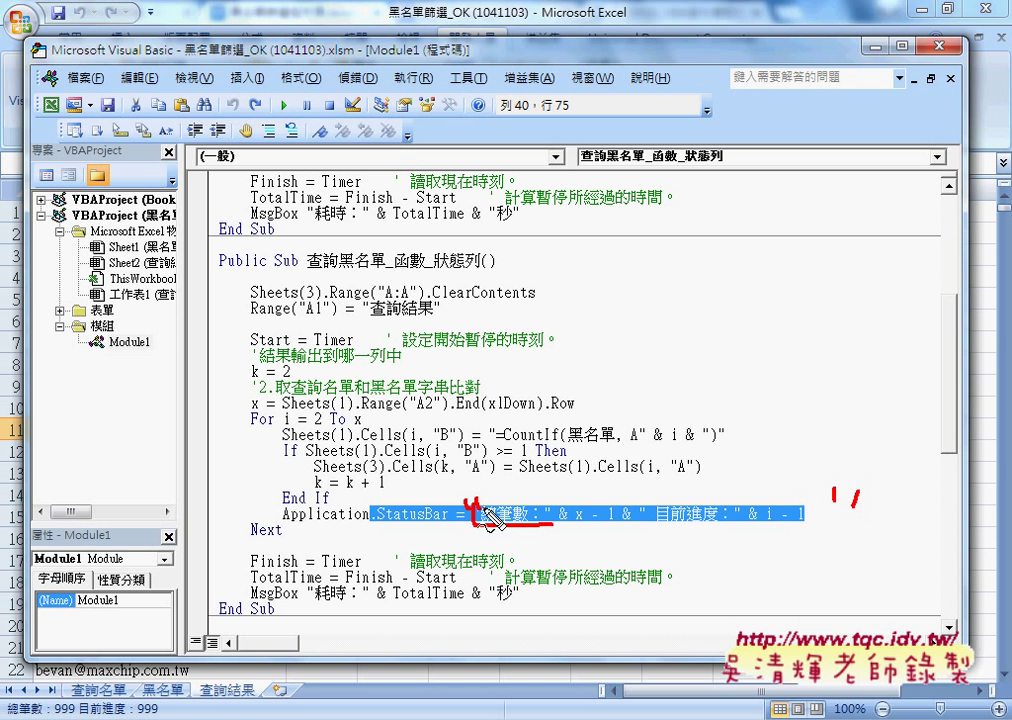
mouse_move(474, 504)
left_mouse_down()
mouse_move(558, 521)
mouse_move(643, 515)
left_mouse_up()
mouse_move(732, 502)
left_mouse_down()
mouse_move(762, 526)
mouse_move(806, 519)
left_mouse_up()
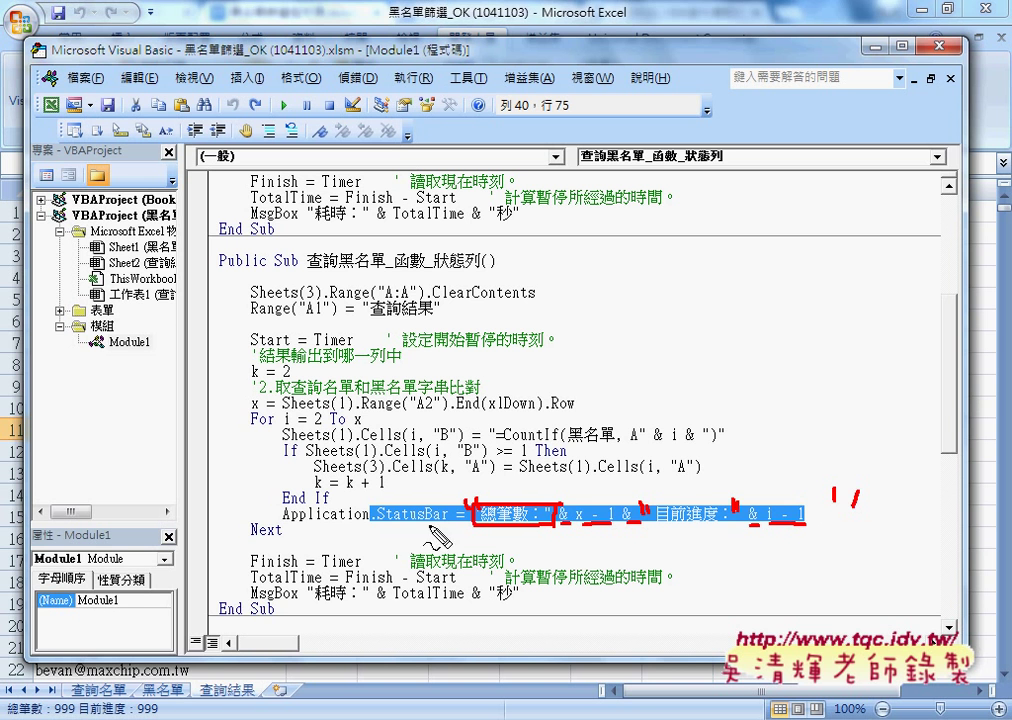
left_click_drag(310, 520, 432, 522)
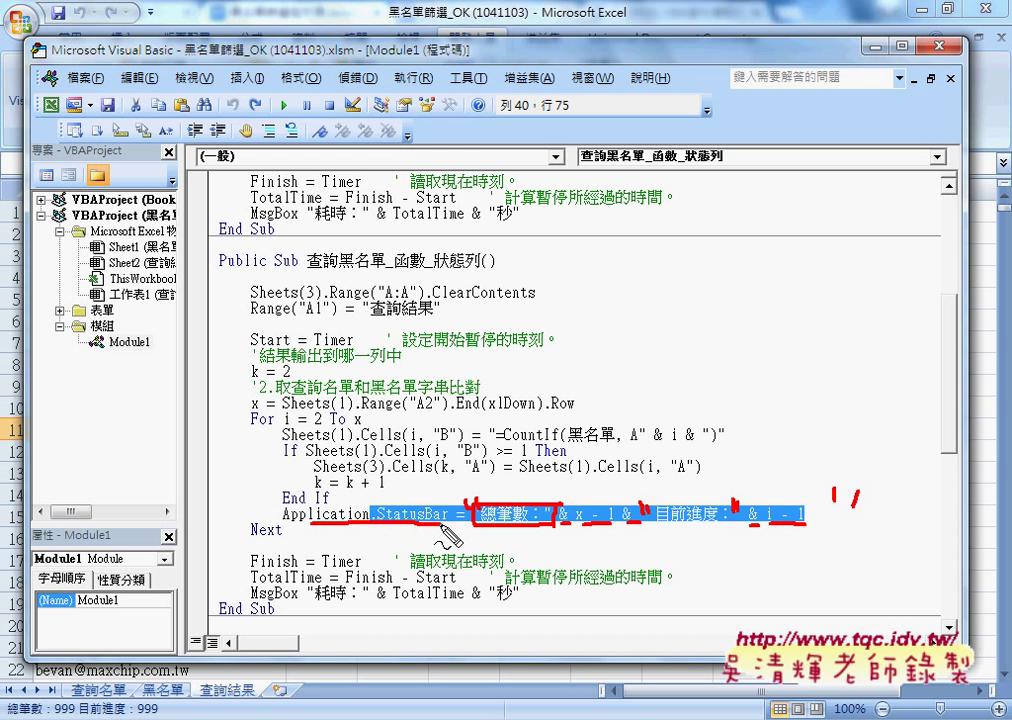
key("Escape")
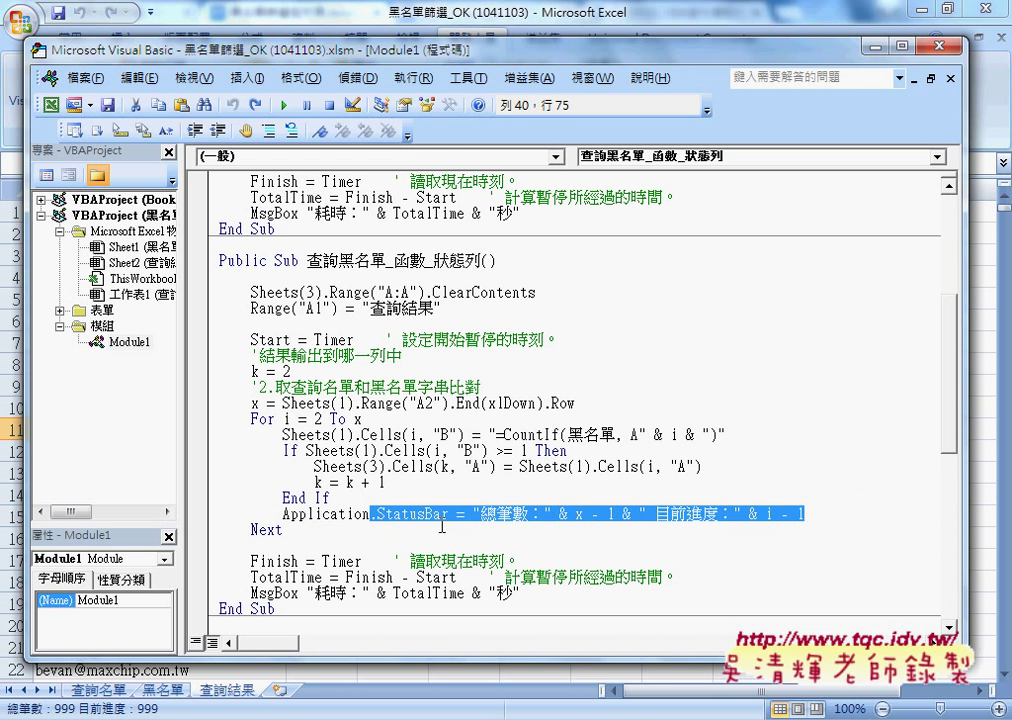
Switch to Excel's 查詢結果 sheet showing the results list and 總筆數：999 目前進度：999
left_click(399, 672)
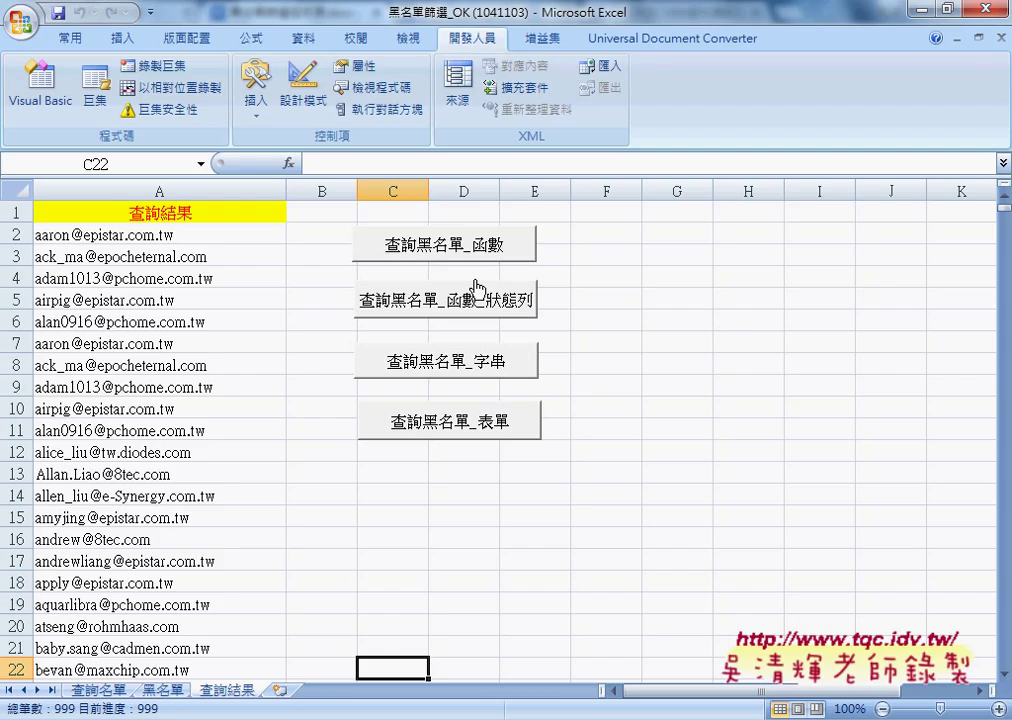
Open Excel Help from the VBA editor and browse Visual Basic 程式語言參考 > 函數 to the H-L list
left_click(40, 82)
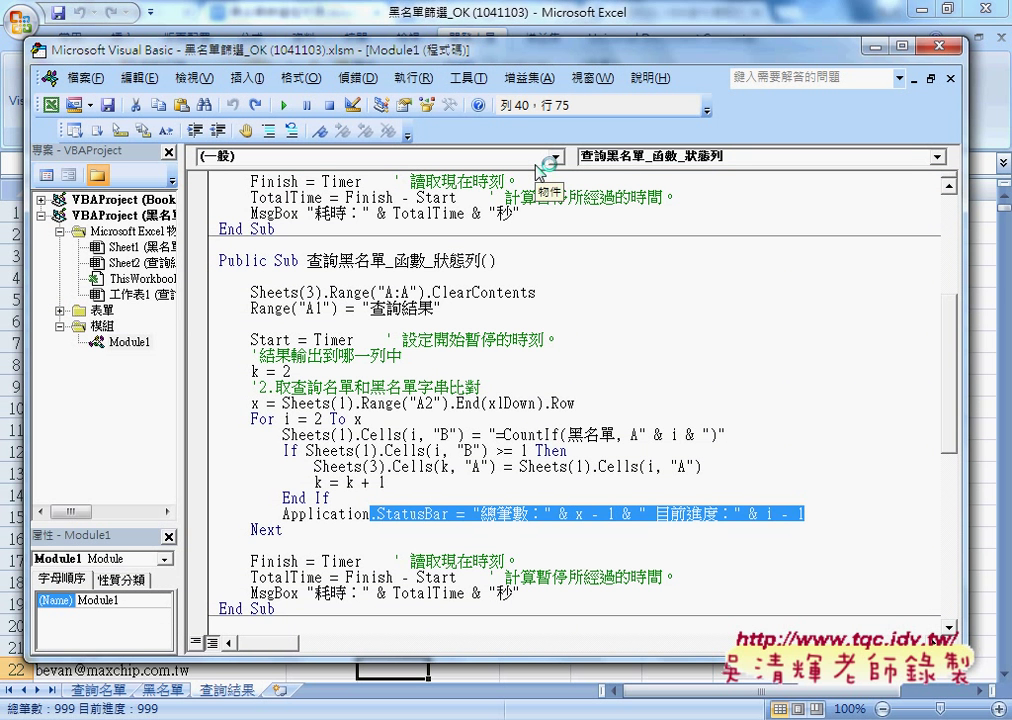
key("F1")
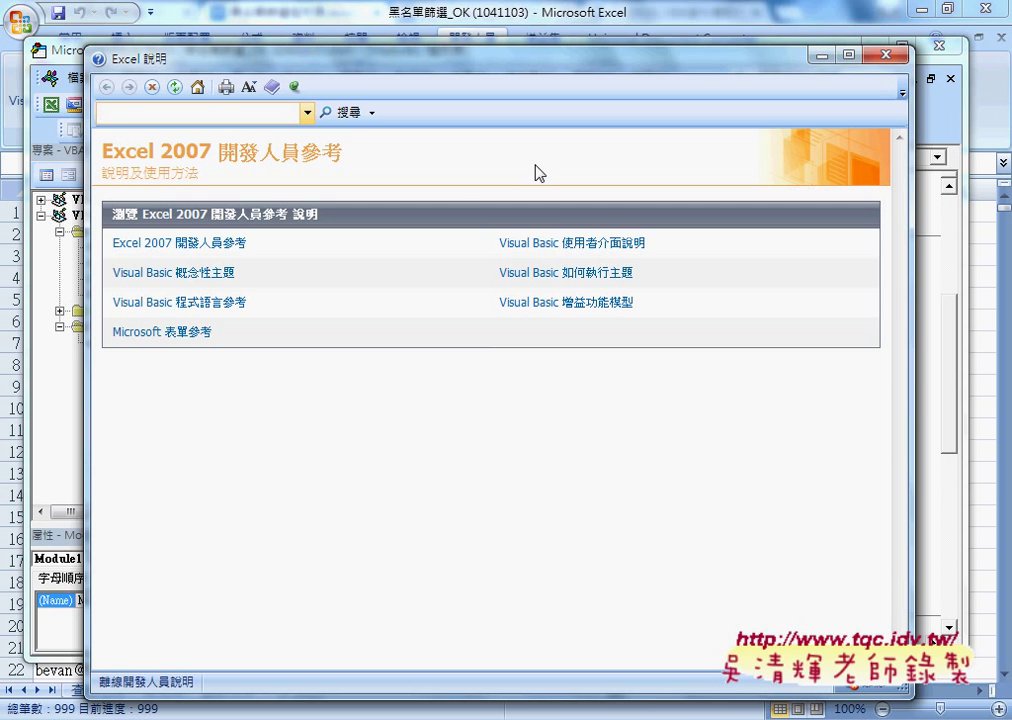
left_click(212, 304)
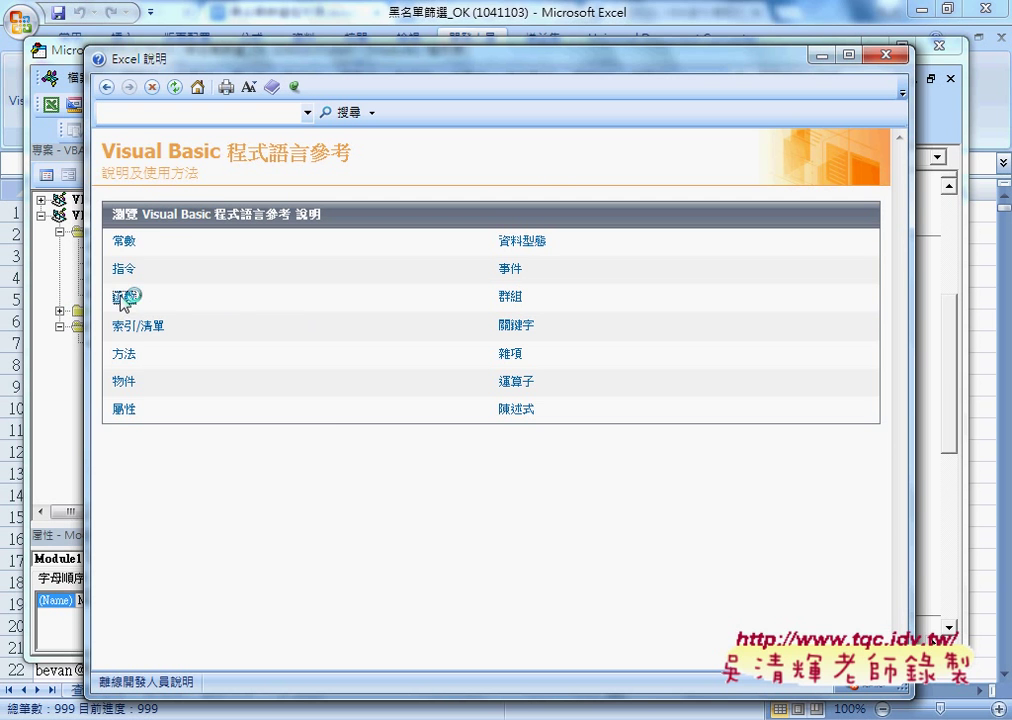
left_click(121, 295)
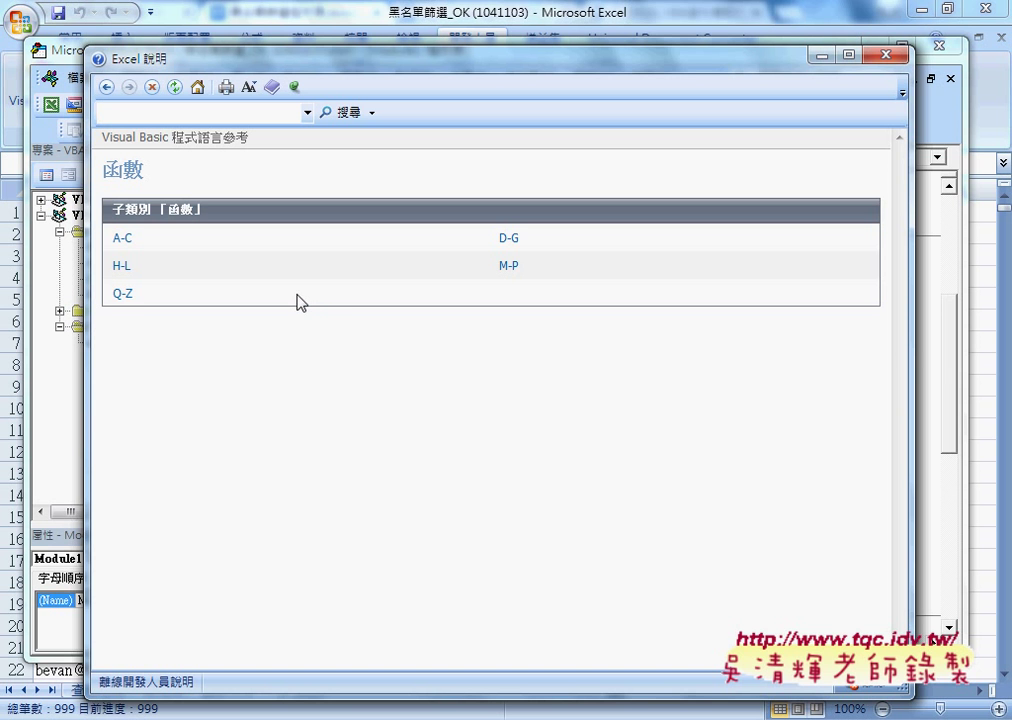
left_click(122, 267)
scroll(292, 282, "down", 2)
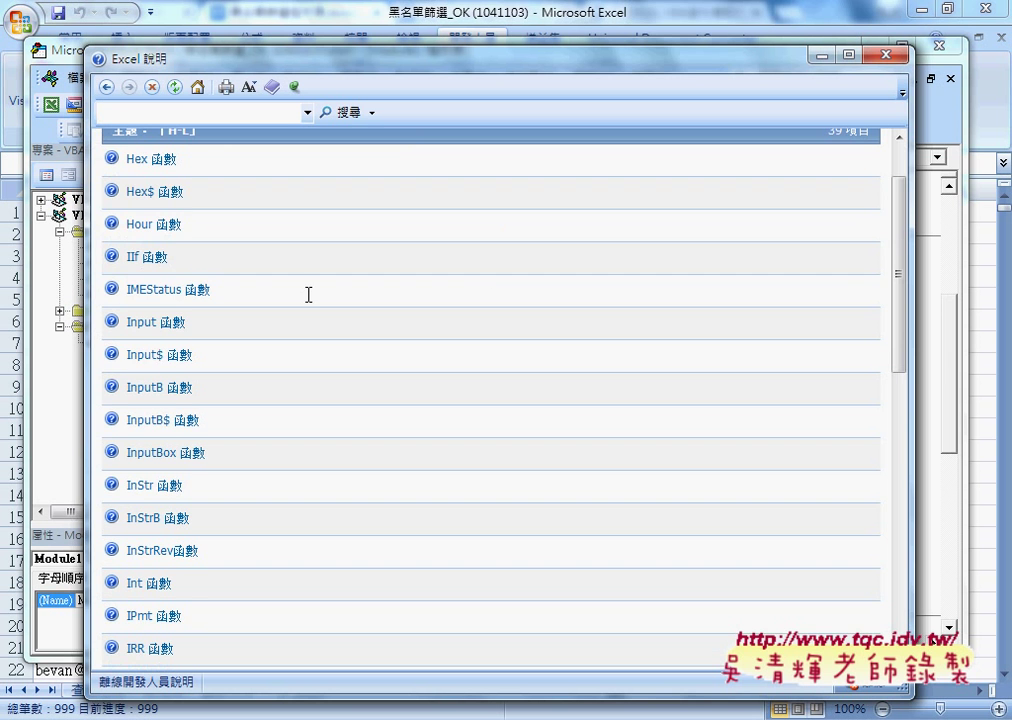
Open the InStr function help page from the H-L function list
left_click(157, 488)
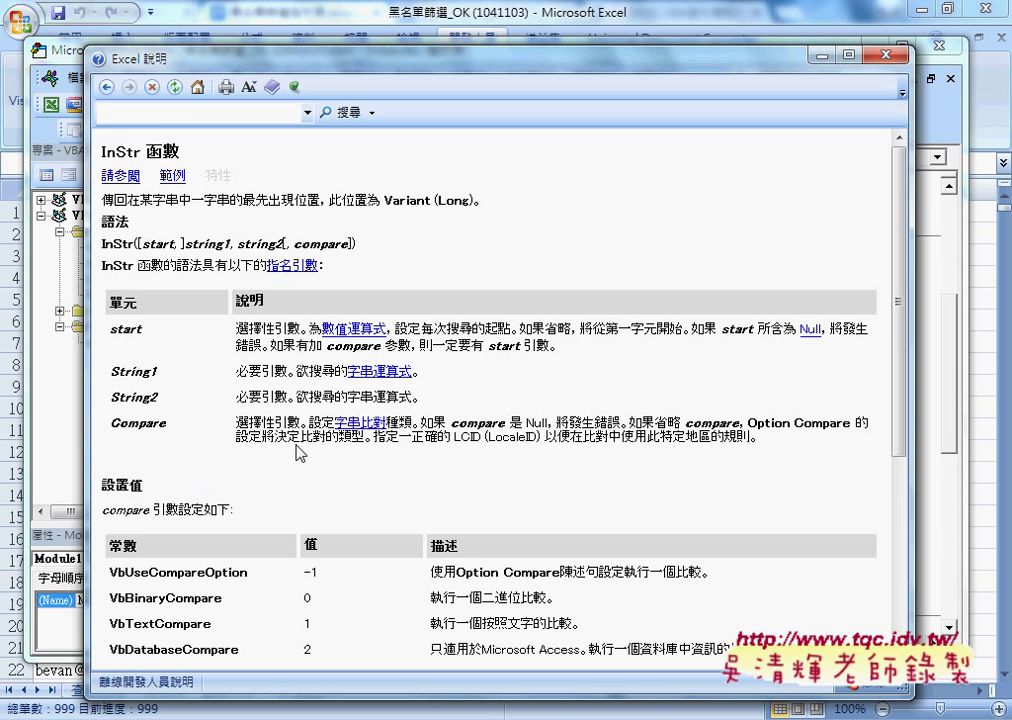
scroll(298, 453, "down", 2)
scroll(298, 453, "up", 2)
Highlight the optional start argument, the String1 and String2 descriptions, and the InStr heading
left_click_drag(183, 243, 143, 243)
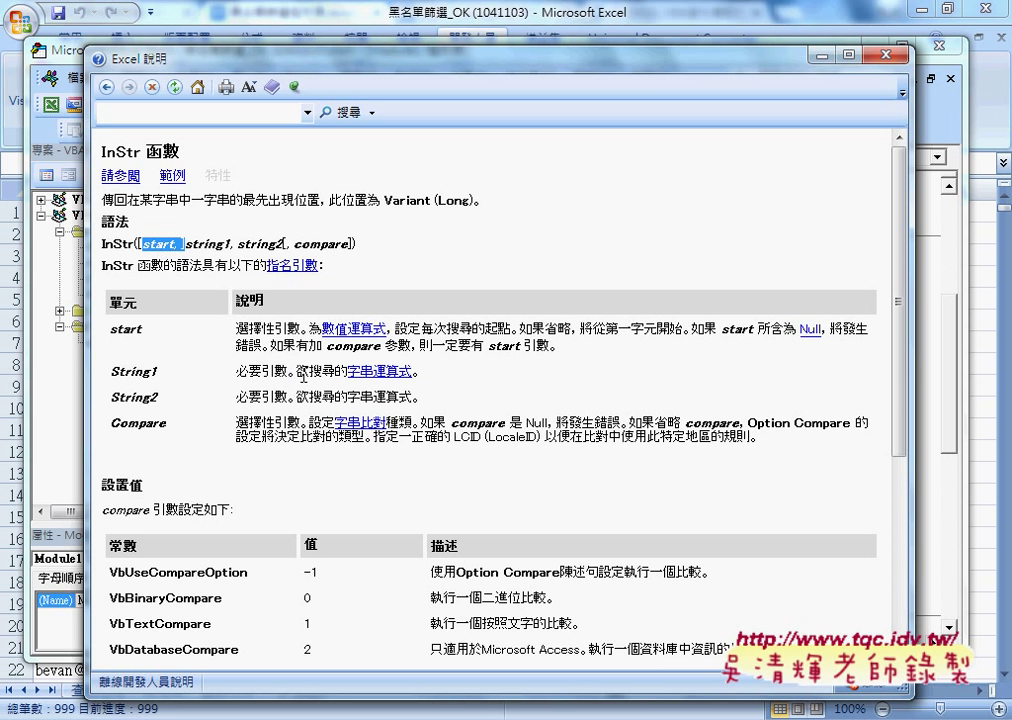
left_click_drag(309, 371, 411, 372)
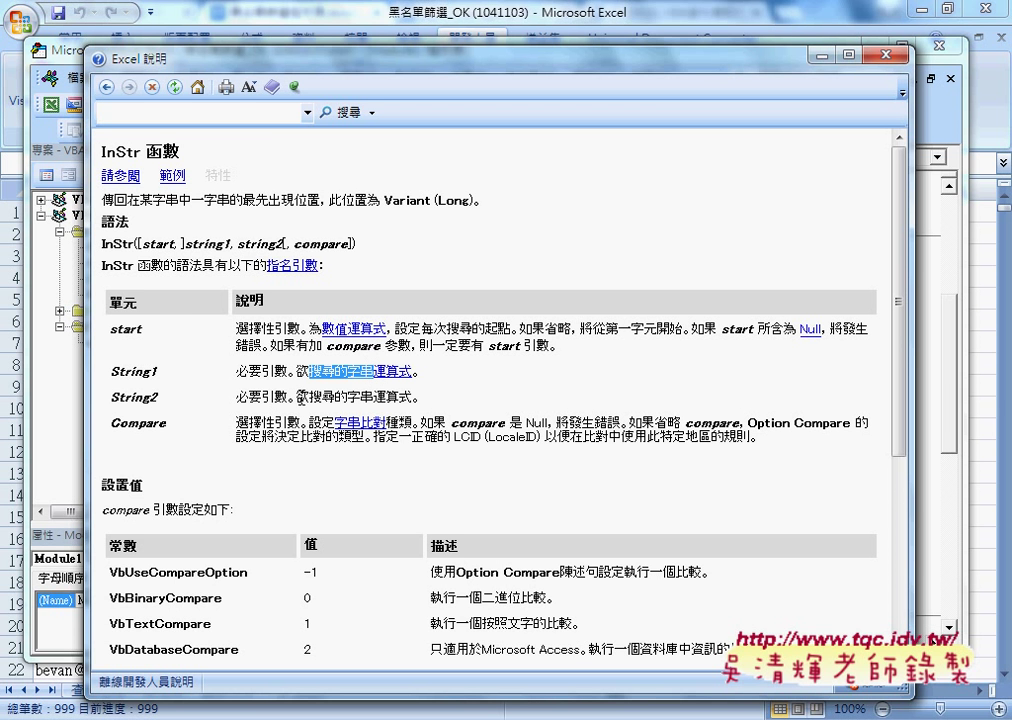
left_click_drag(298, 397, 372, 397)
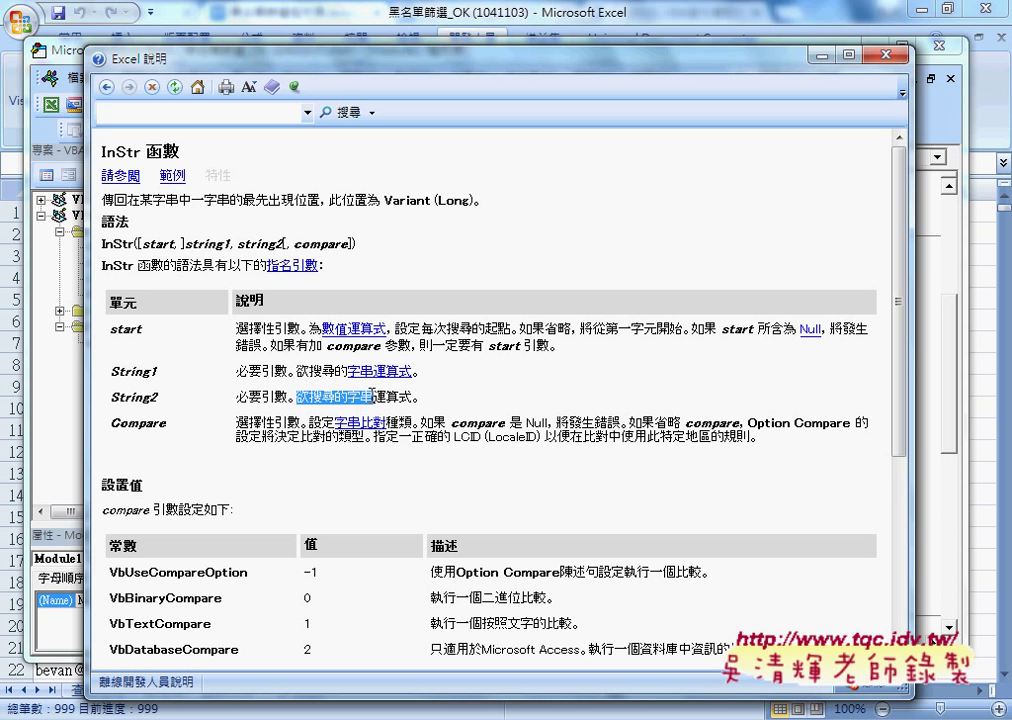
left_click_drag(298, 372, 360, 372)
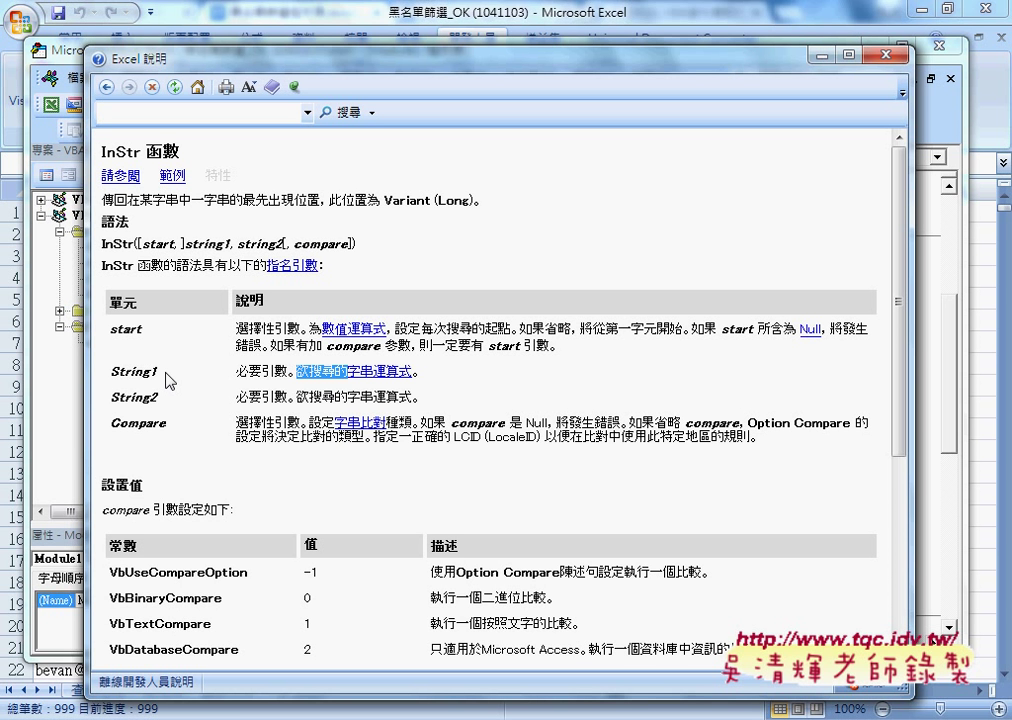
double_click(131, 336)
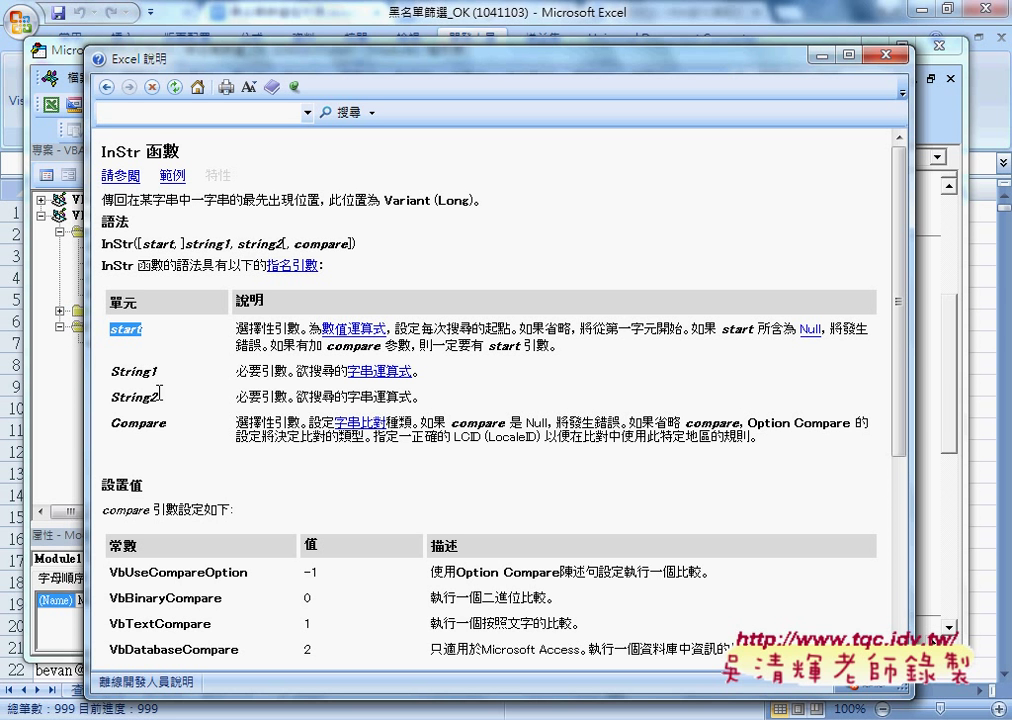
left_click_drag(101, 152, 180, 155)
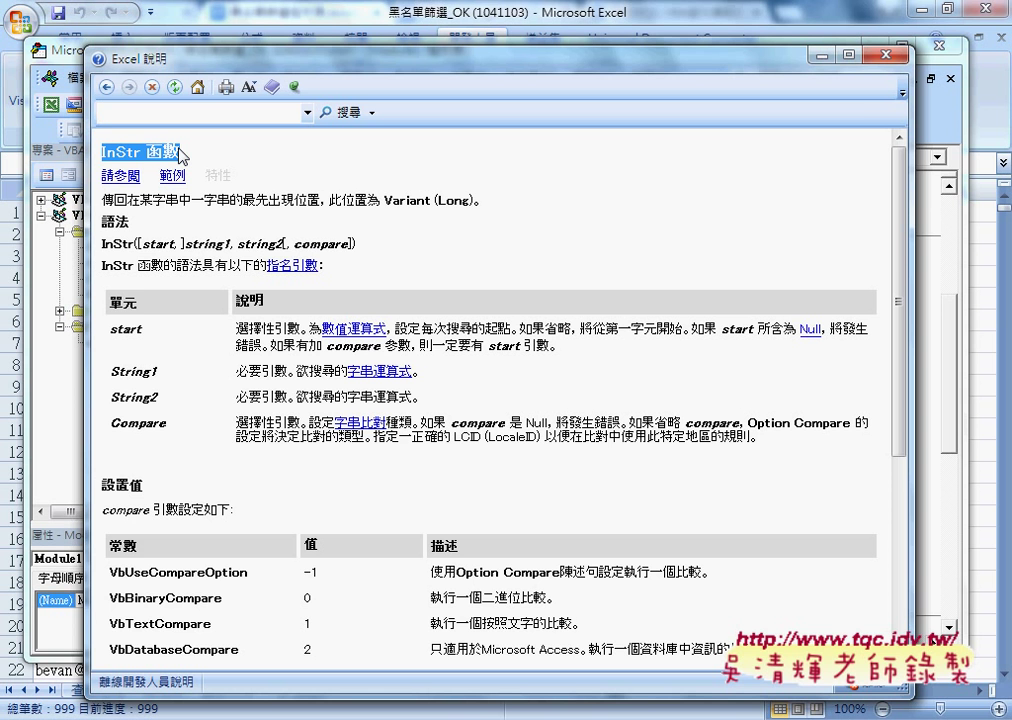
Close Help and select the blacklist entries from A2 down on the 黑名單 sheet
left_click(898, 55)
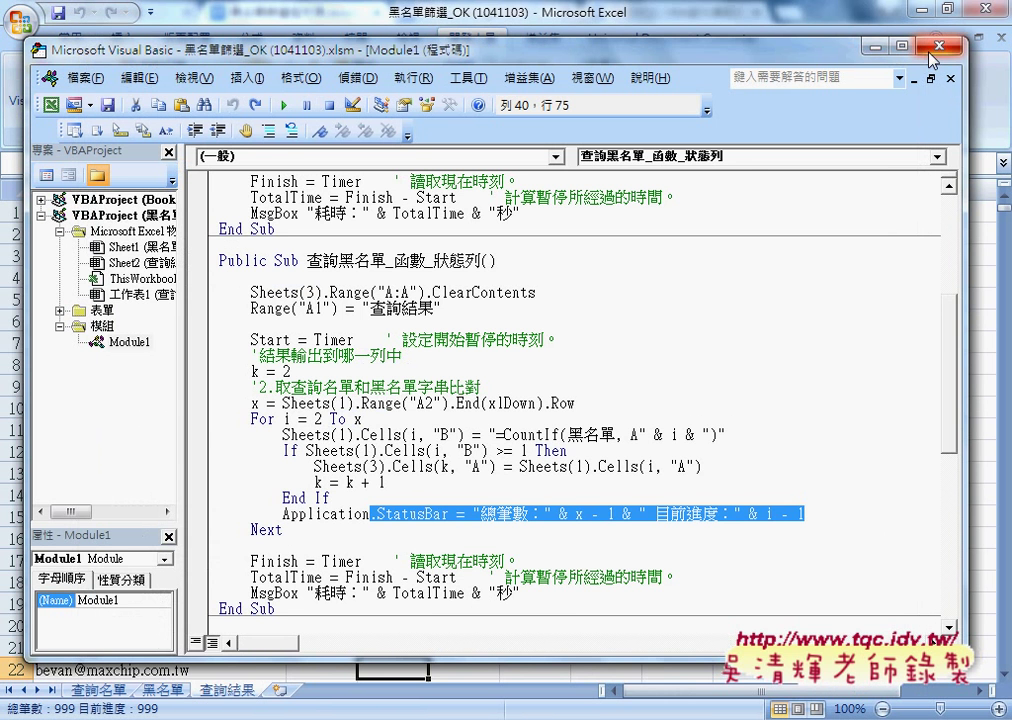
left_click(875, 47)
left_click(170, 690)
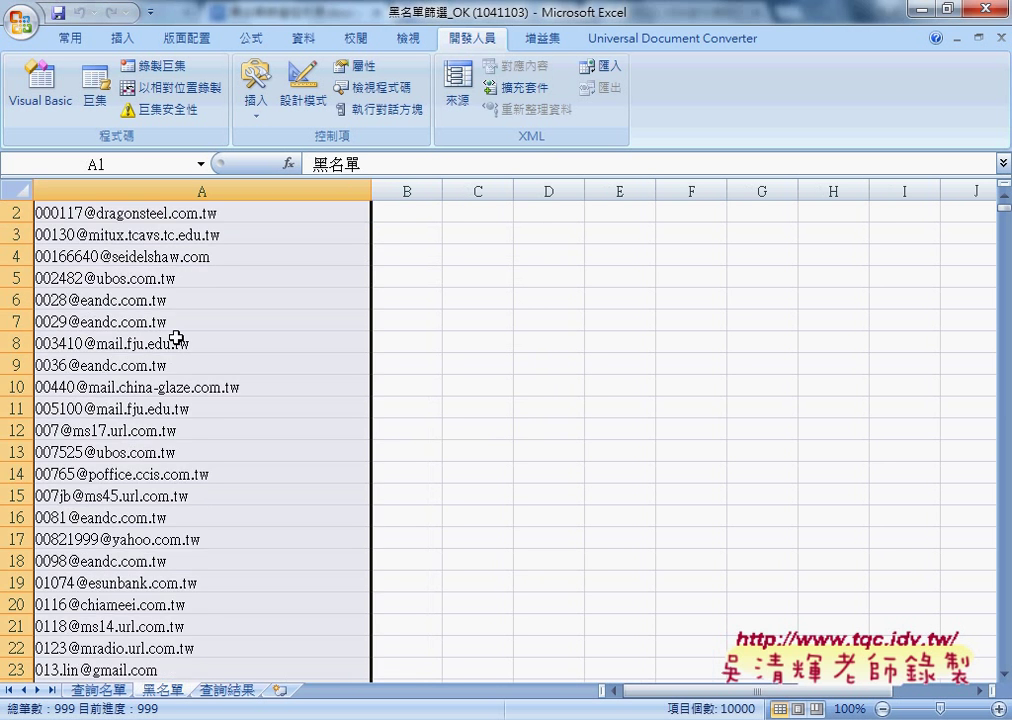
left_click(212, 233)
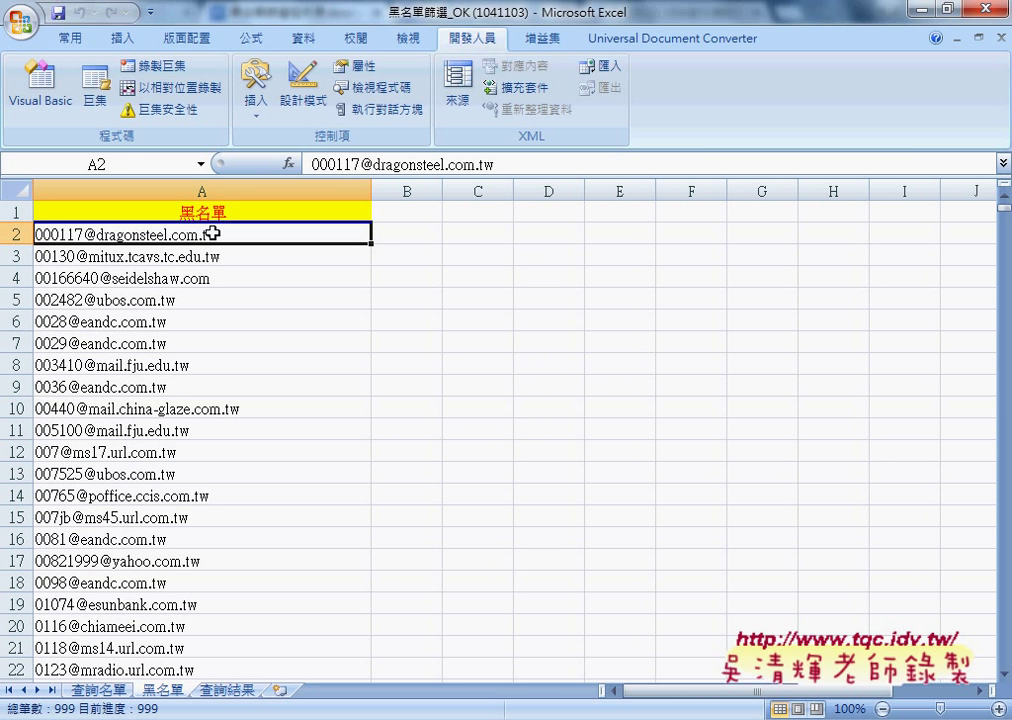
key("ctrl+shift+Down")
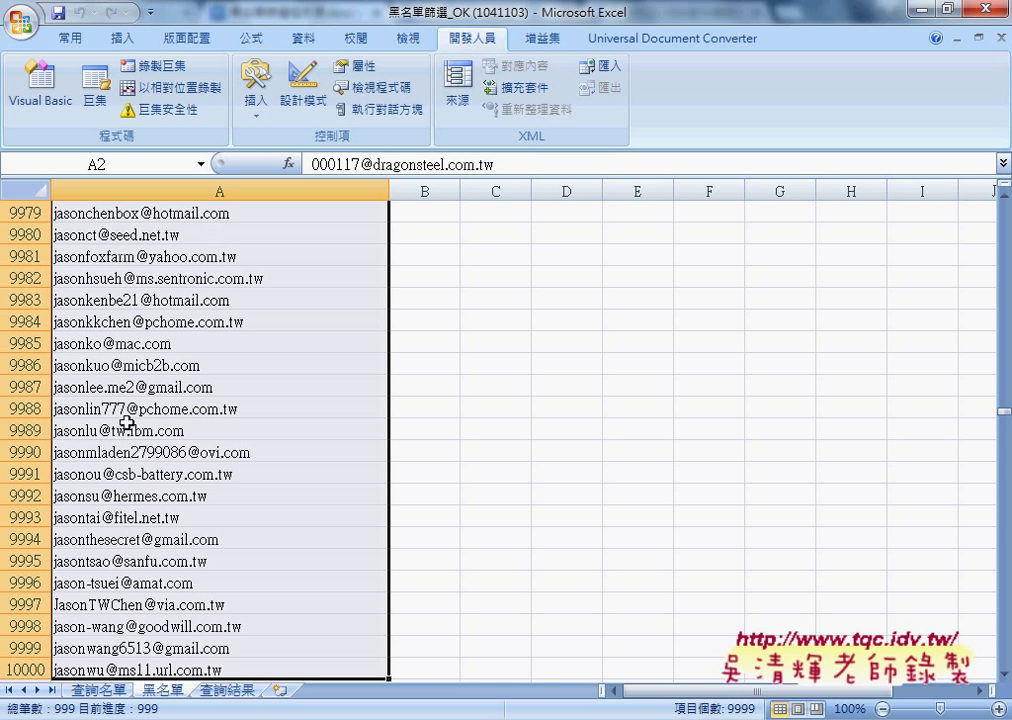
Compare the 查詢名單 and 黑名單 sheets, then return to the Visual Basic editor
left_click(99, 690)
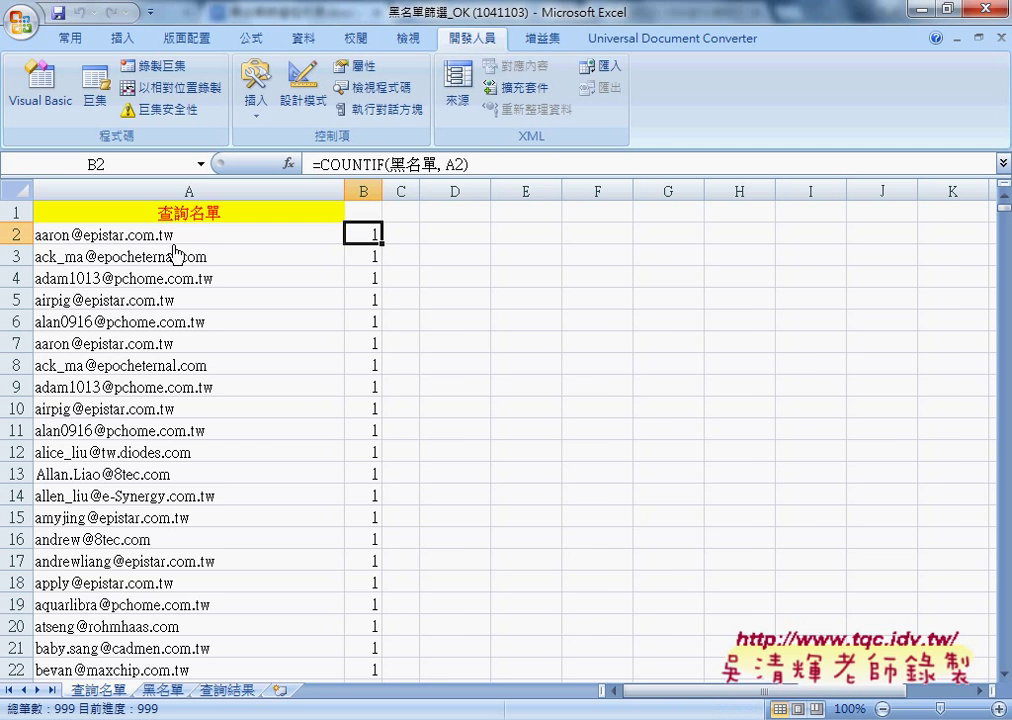
key("Left")
left_click(163, 690)
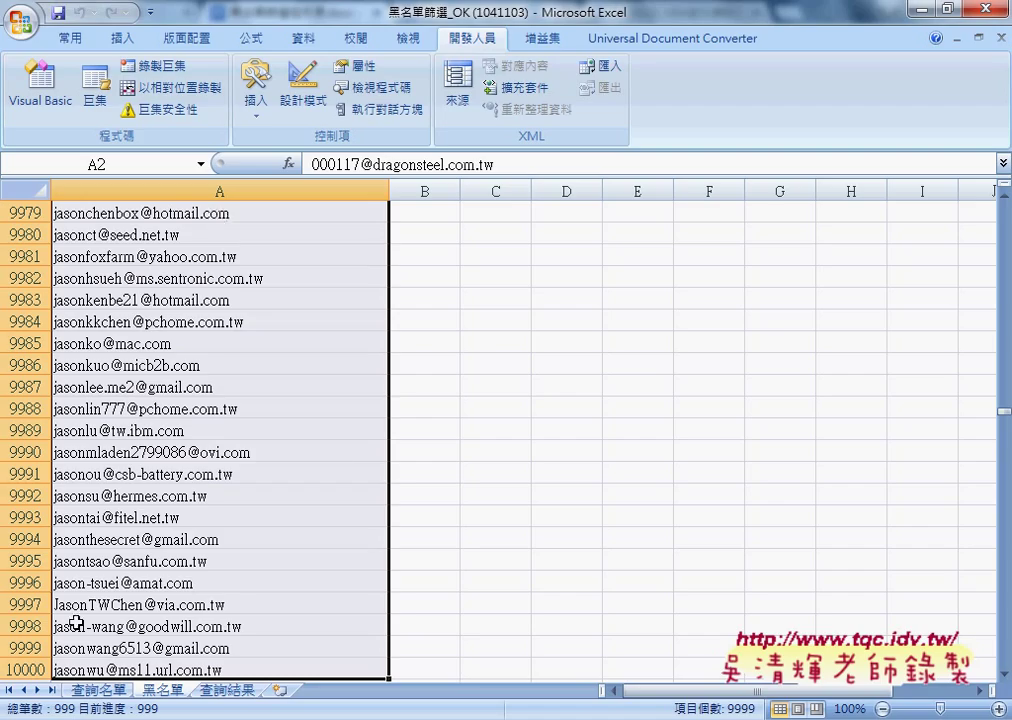
left_click(99, 690)
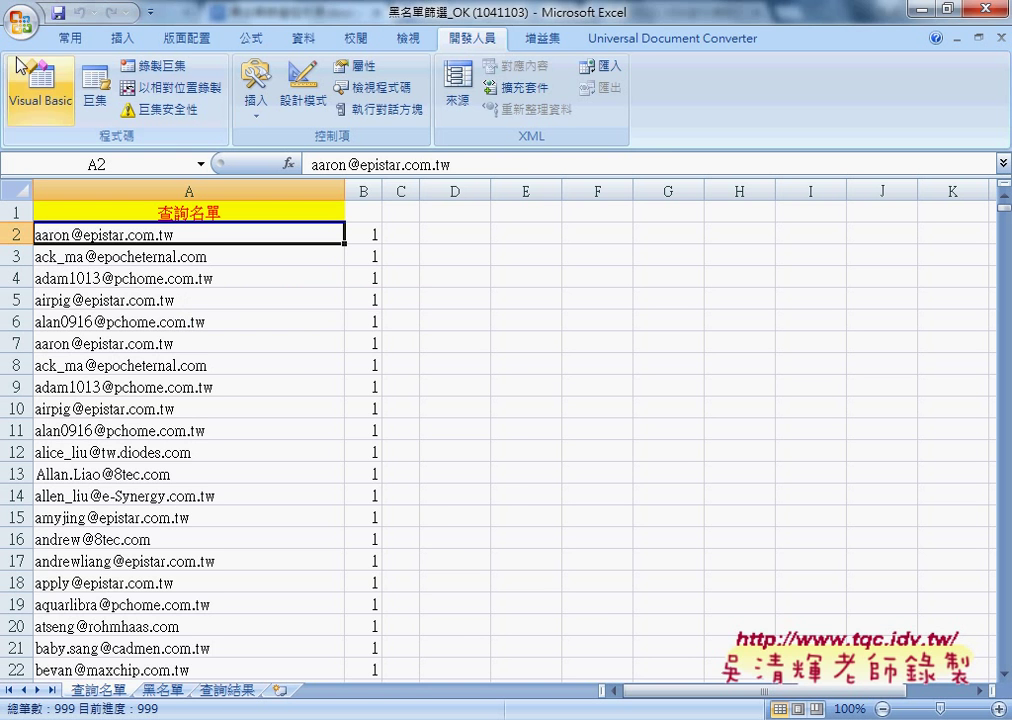
left_click(40, 85)
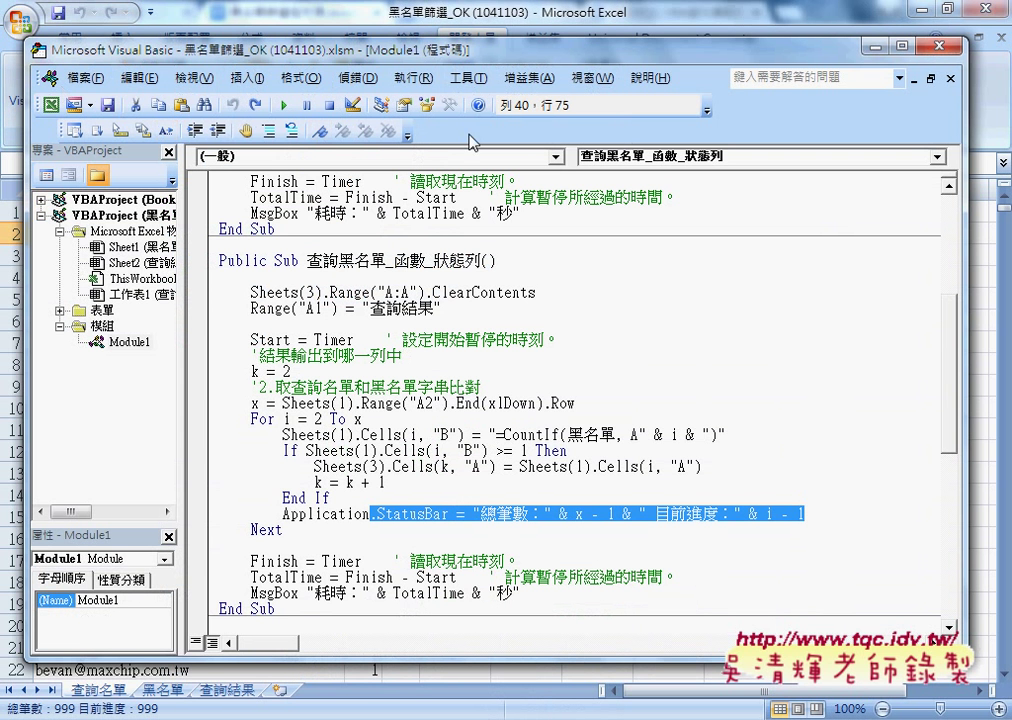
left_click(477, 106)
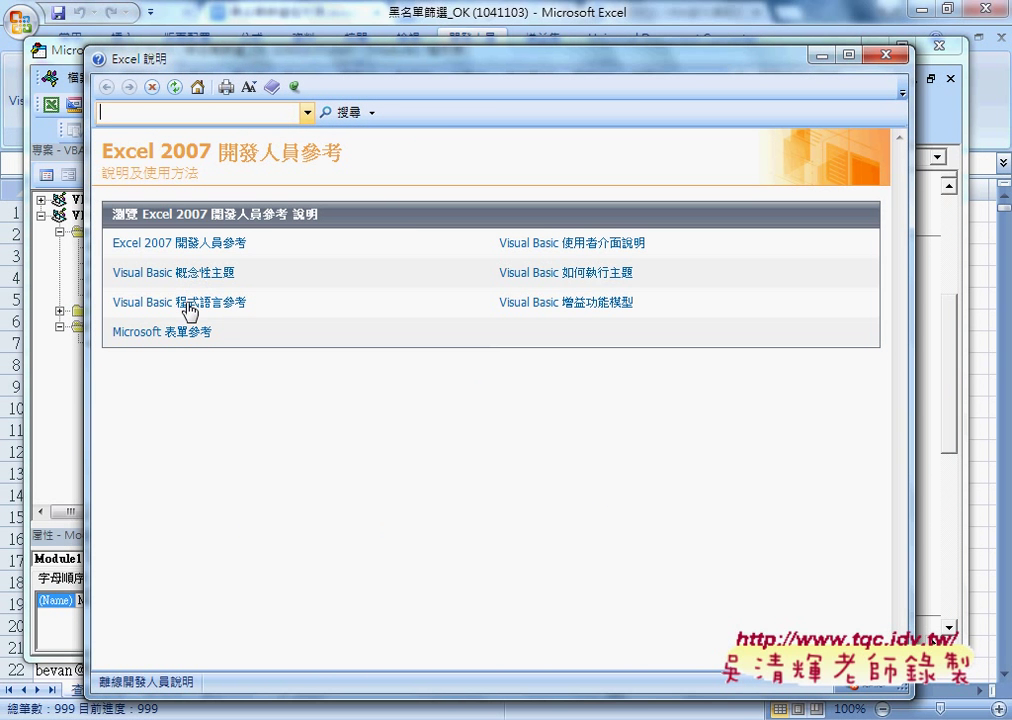
left_click(183, 310)
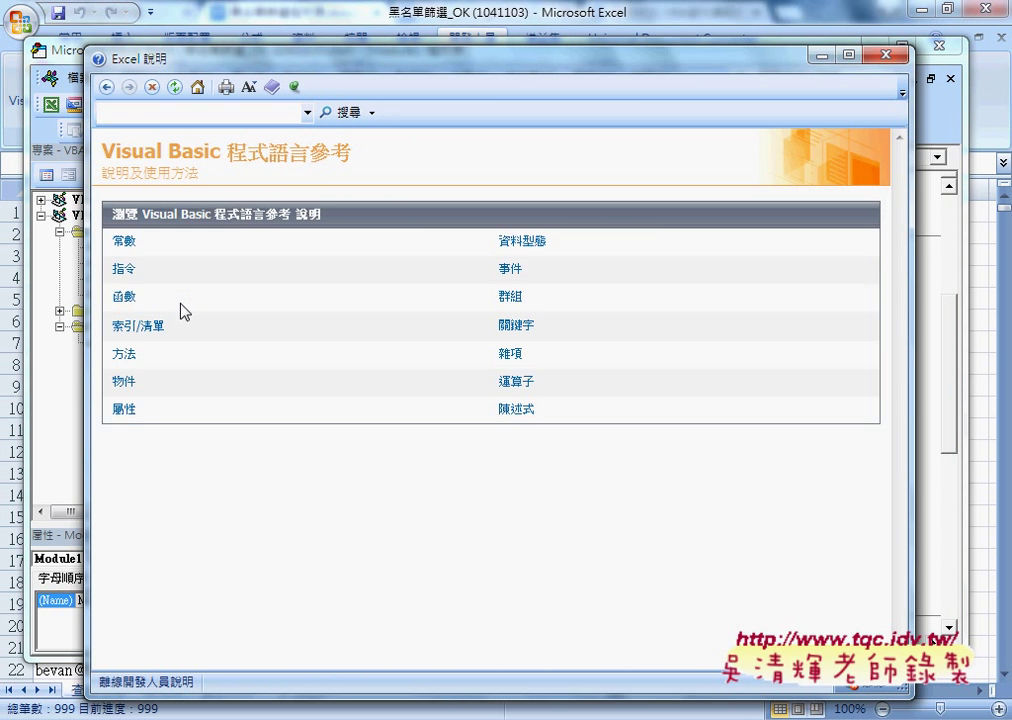
left_click(130, 298)
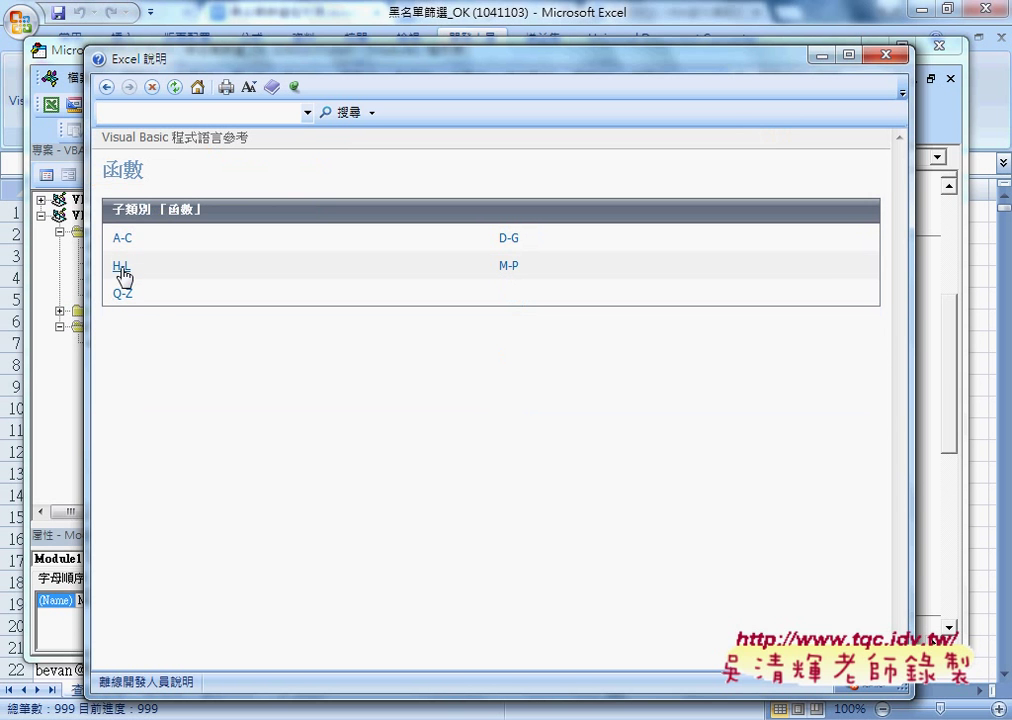
left_click(121, 266)
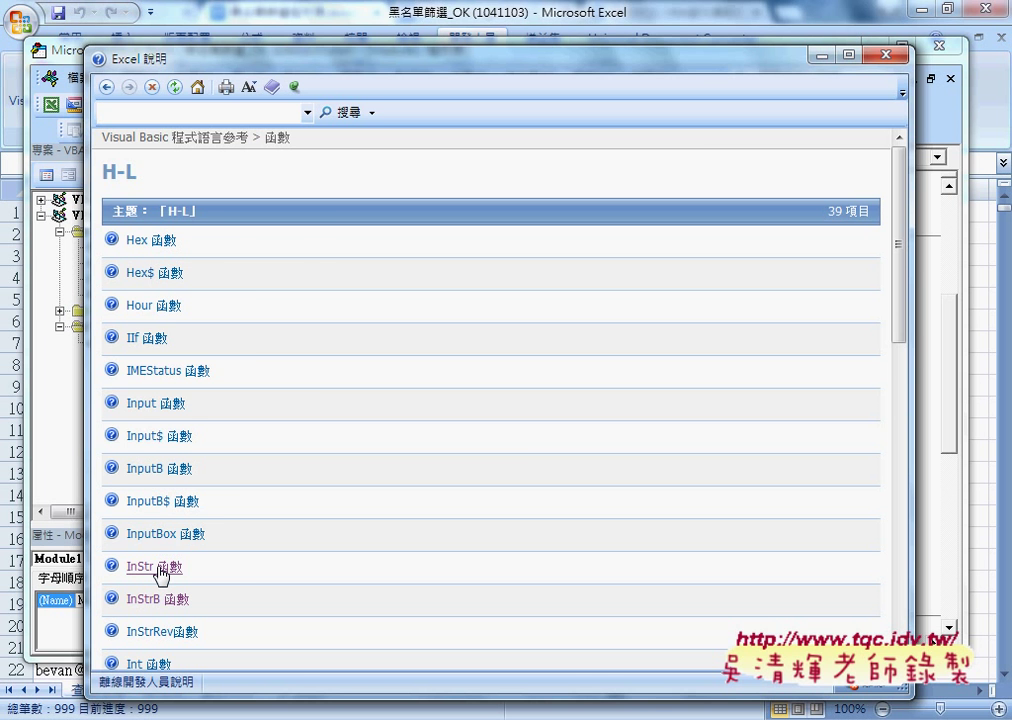
key("alt+F4")
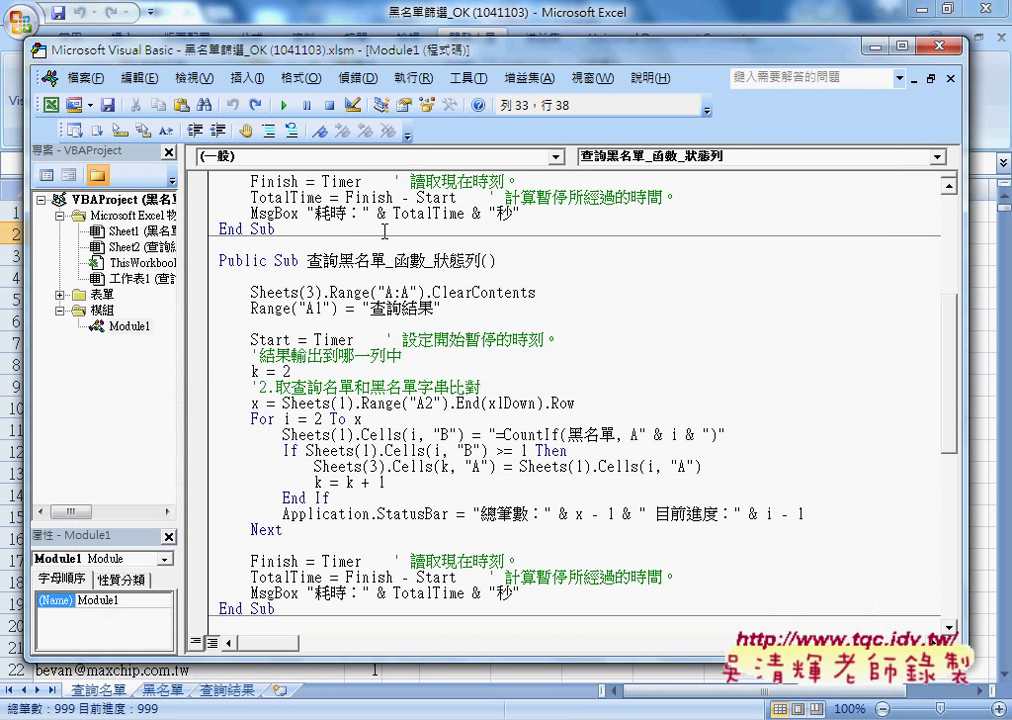
left_click(478, 105)
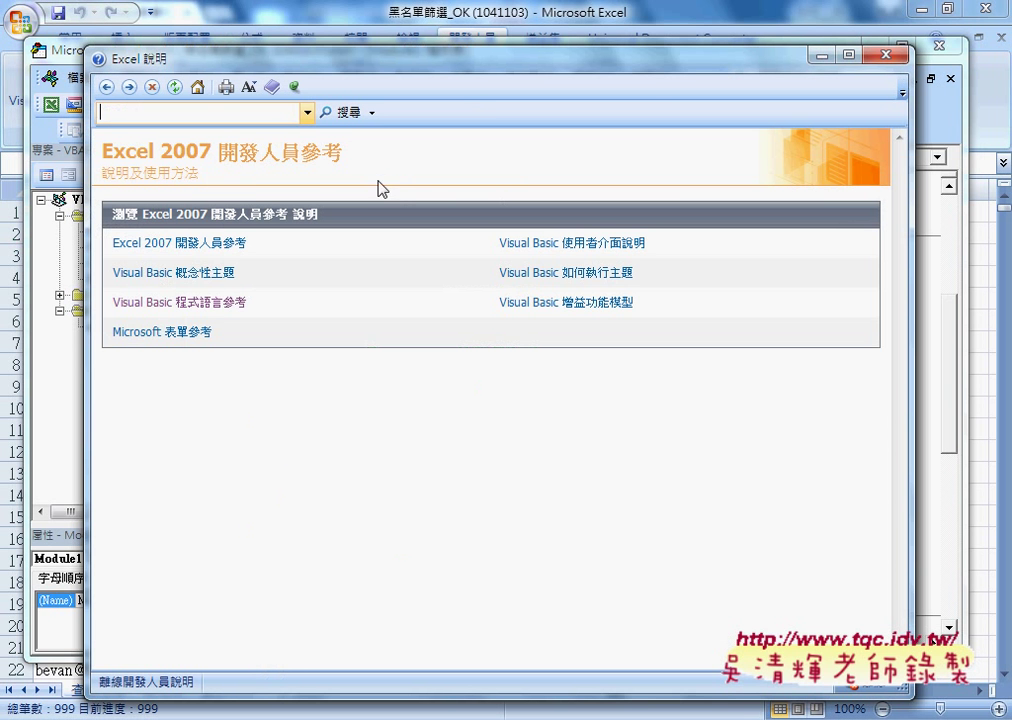
left_click(210, 306)
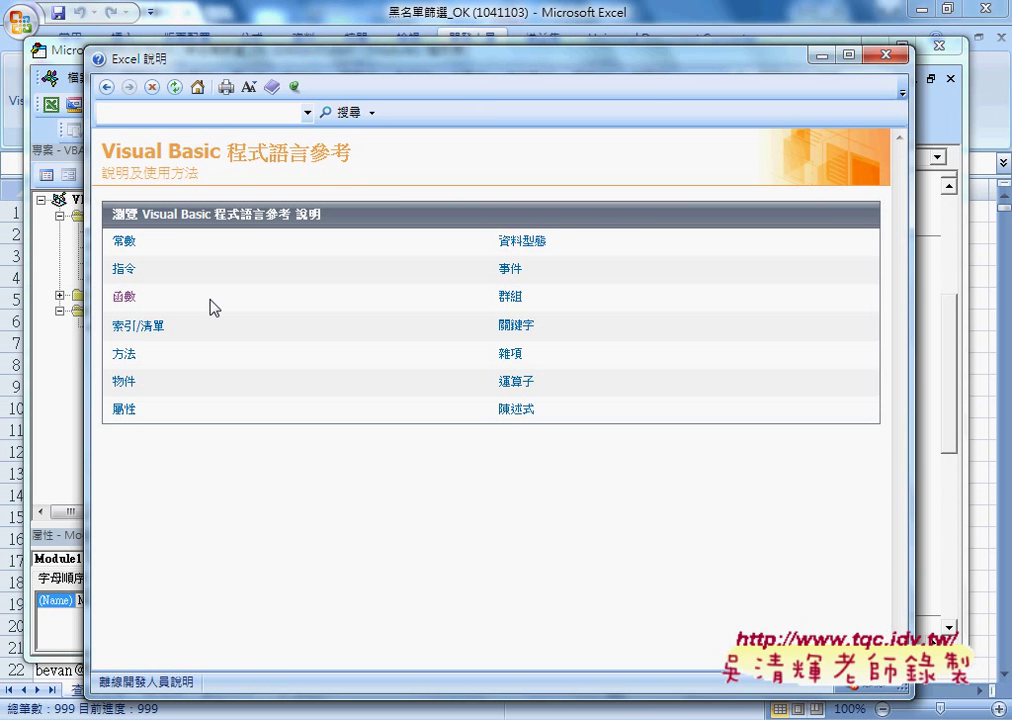
left_click(126, 298)
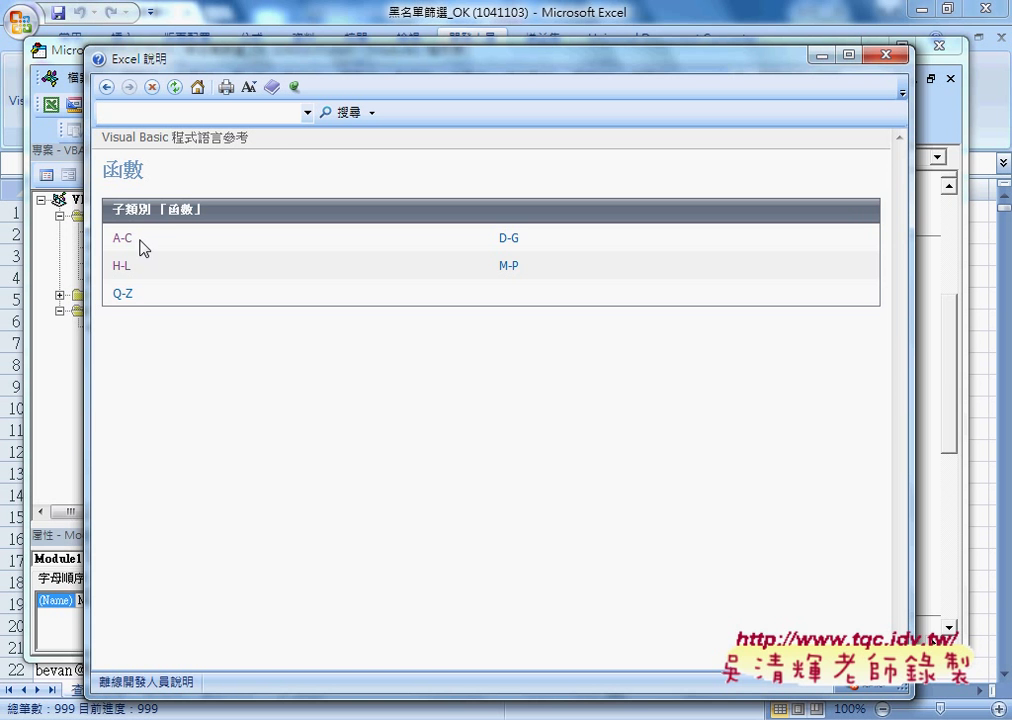
left_click(122, 267)
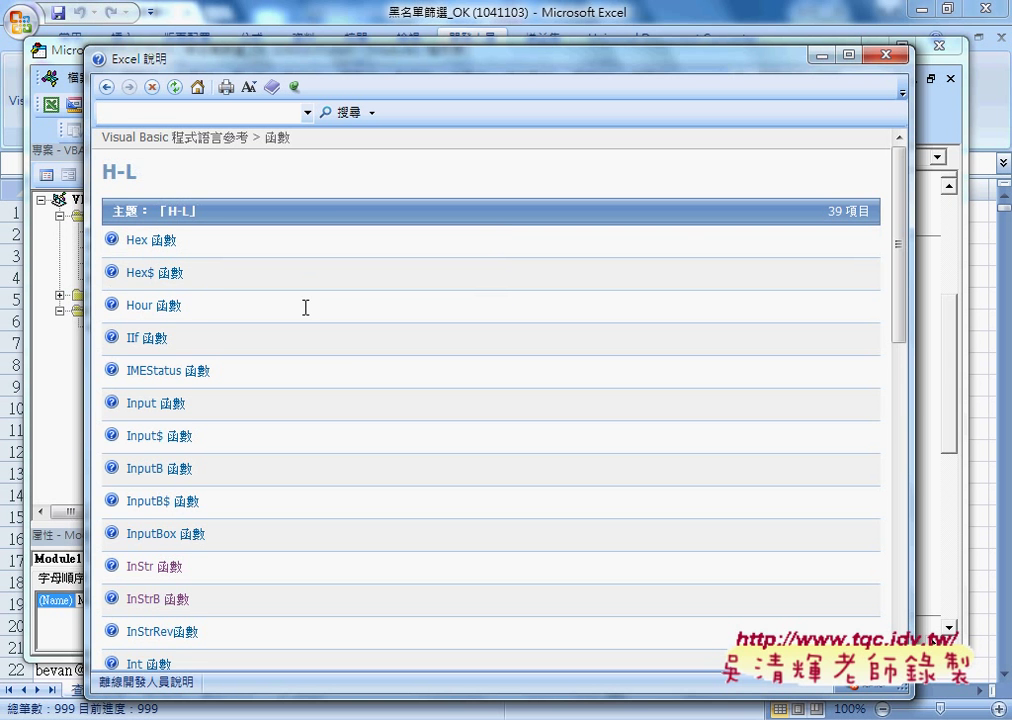
left_click(885, 55)
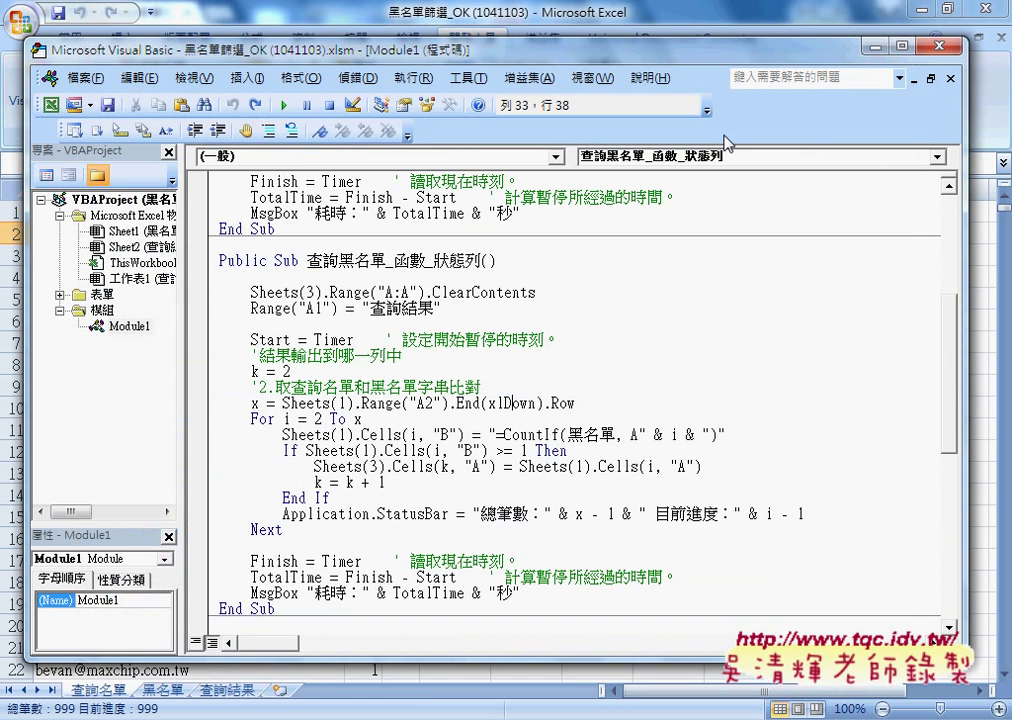
Open the Immediate window from the View menu and enlarge it upward
left_click(192, 78)
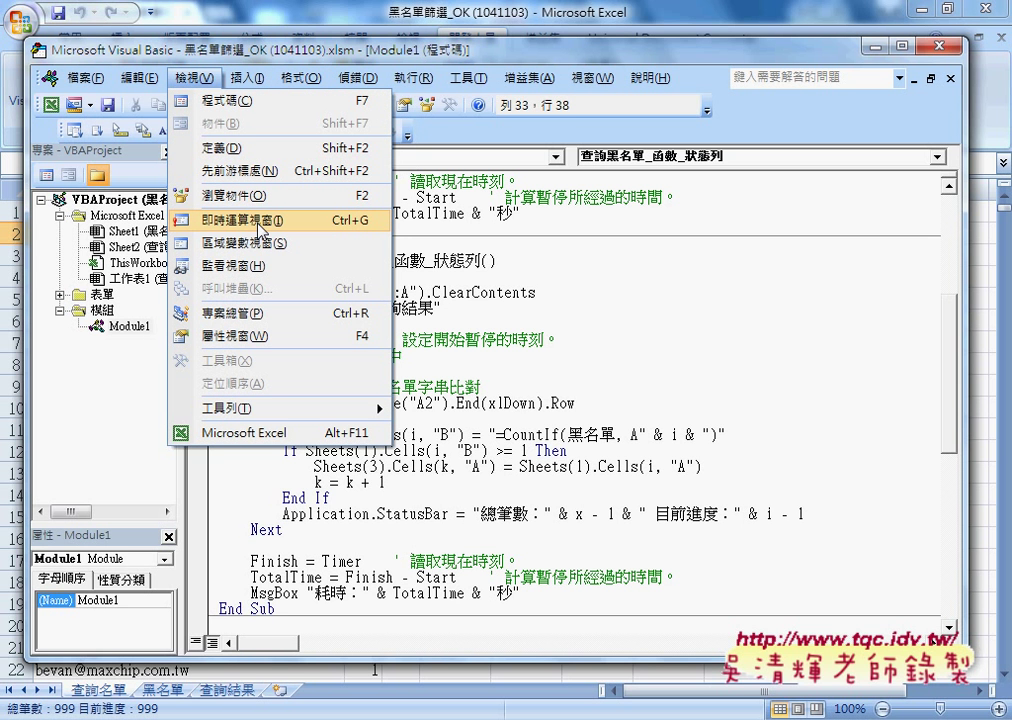
left_click(260, 220)
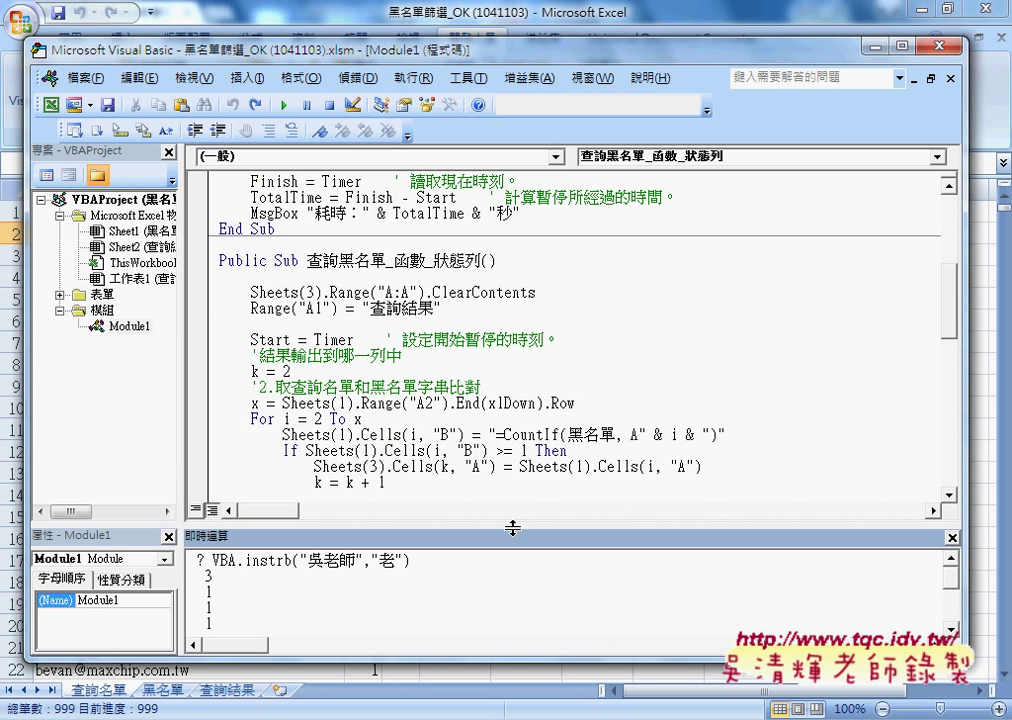
left_click_drag(515, 535, 529, 307)
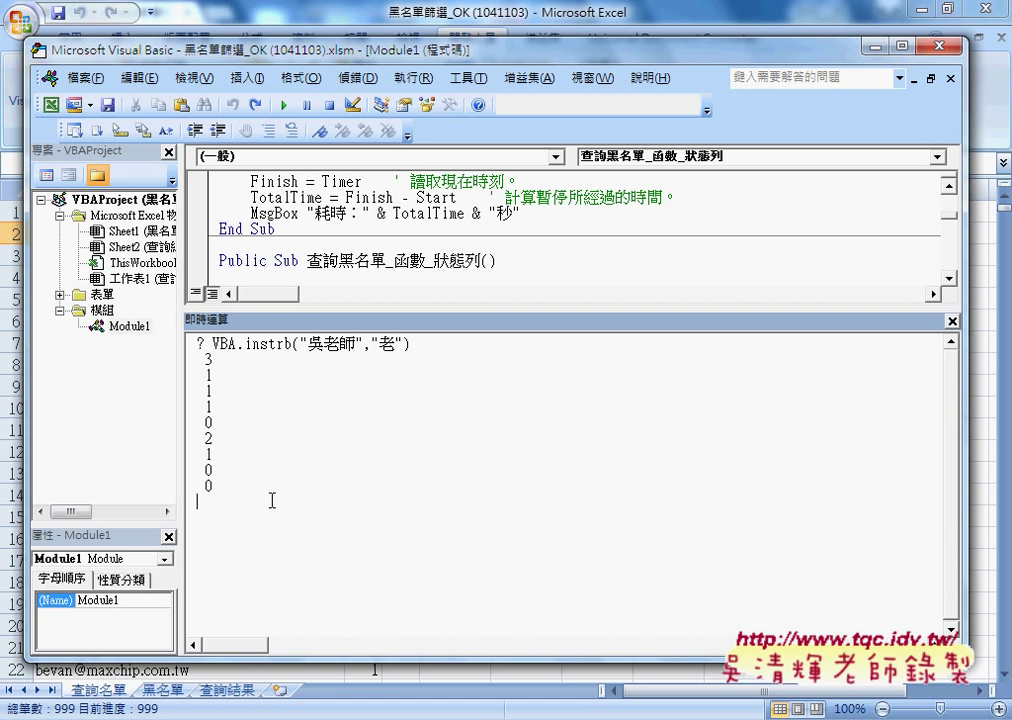
Change instrb back to instr and delete the old result lines
left_click_drag(271, 500, 196, 360)
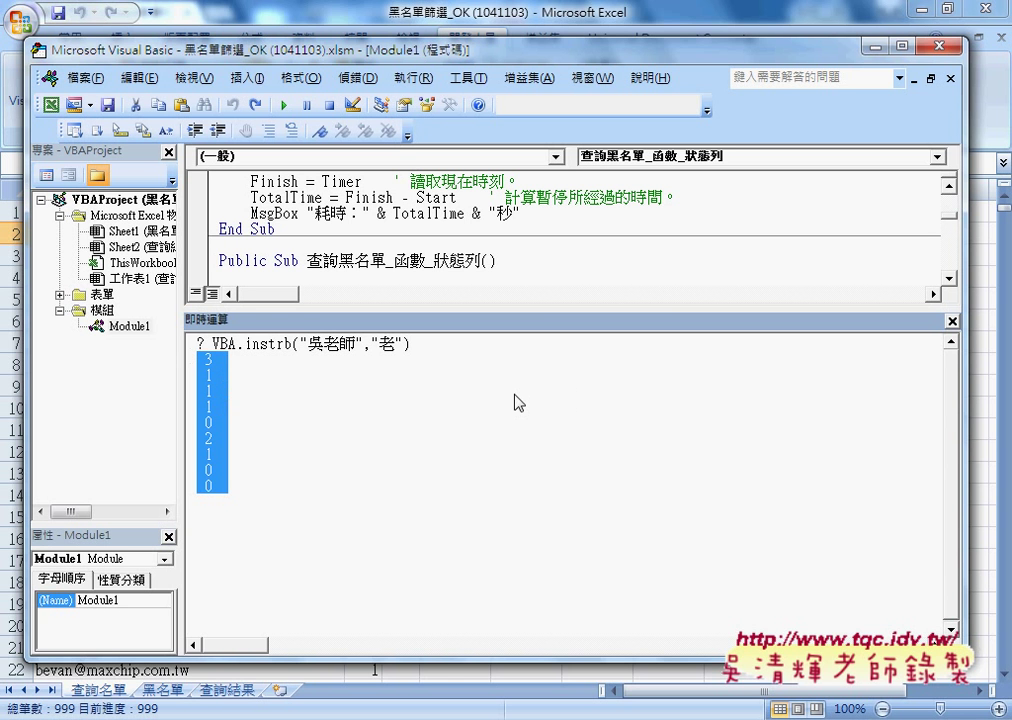
left_click_drag(285, 343, 292, 343)
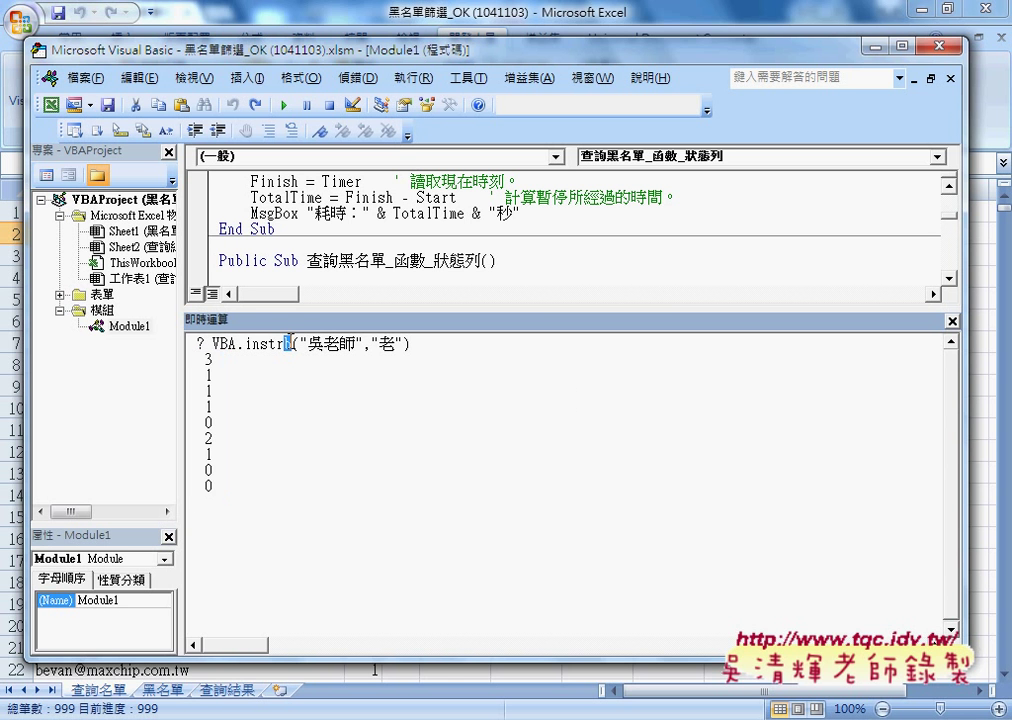
key("Delete")
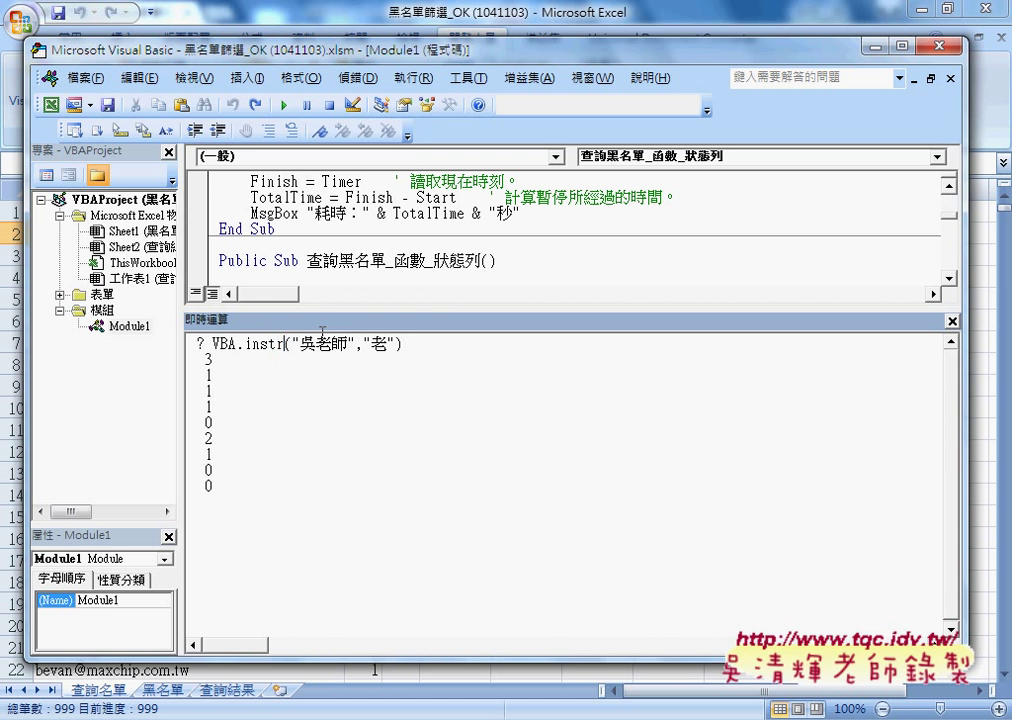
key("Left")
key("Left")
key("Left")
key("Left")
key("Left")
key("Left")
key("Left")
key("Left")
key("Left")
key("Left")
key("Down")
key("Home")
key("shift+Down")
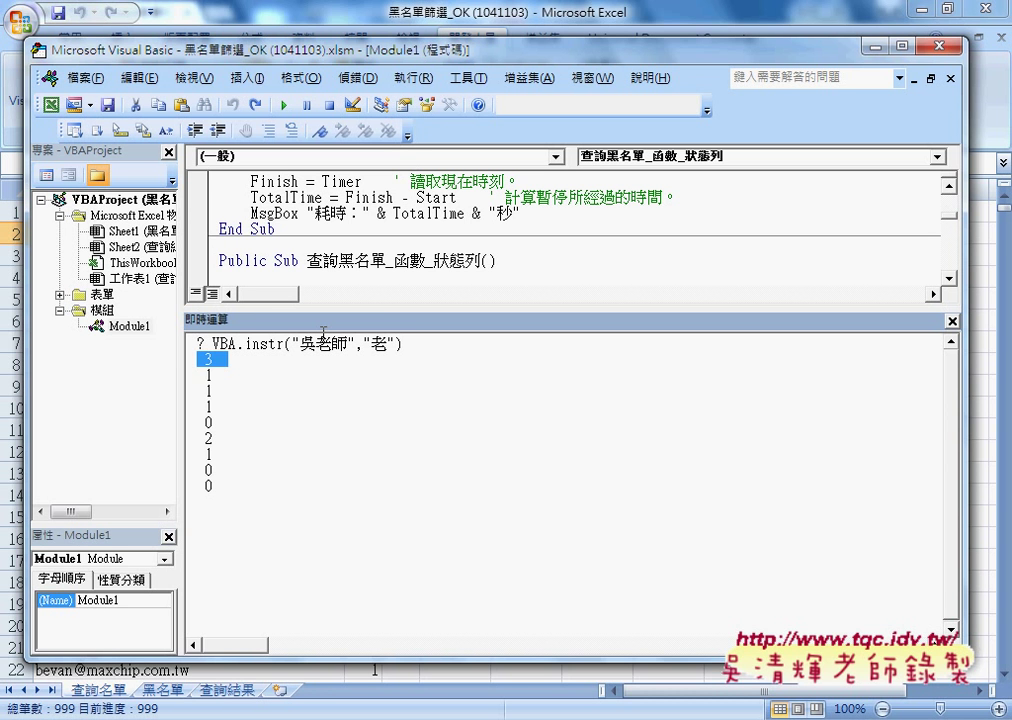
key("ctrl+shift+End")
key("Delete")
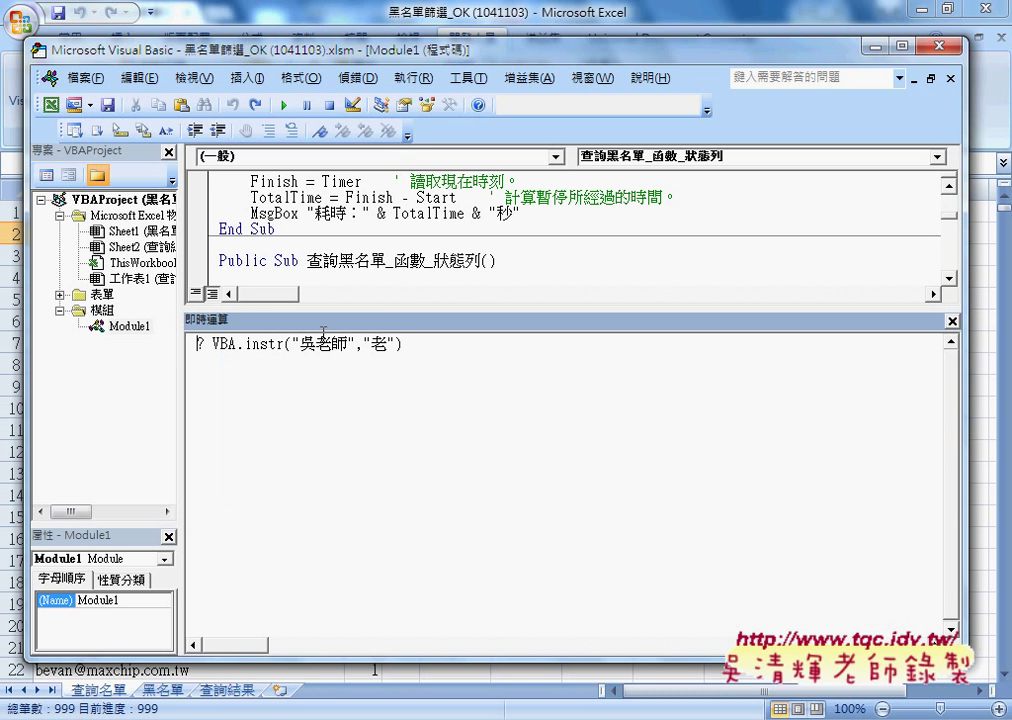
Trim the test statement down to '? VBA.'
key("Up")
key("shift+Right")
key("shift+ctrl+Right")
key("Left")
key("Right")
key("shift+End")
key("Delete")
type(".")
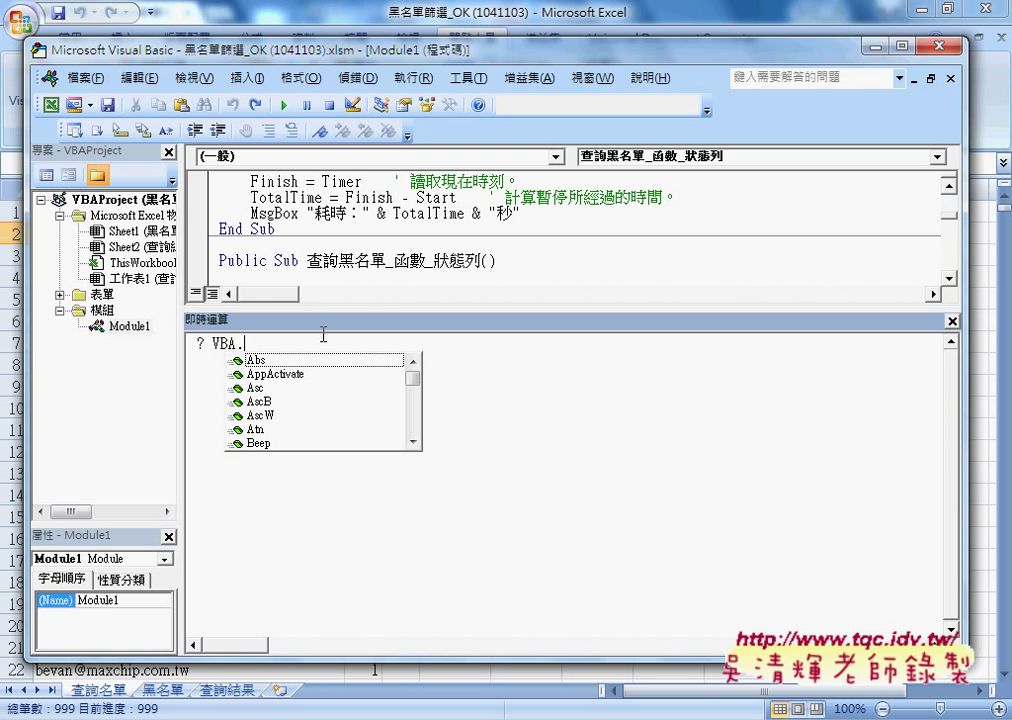
Evaluate ? VBA.Abs(-100), returning 100, then select the .Abs(-100) part
key("Down")
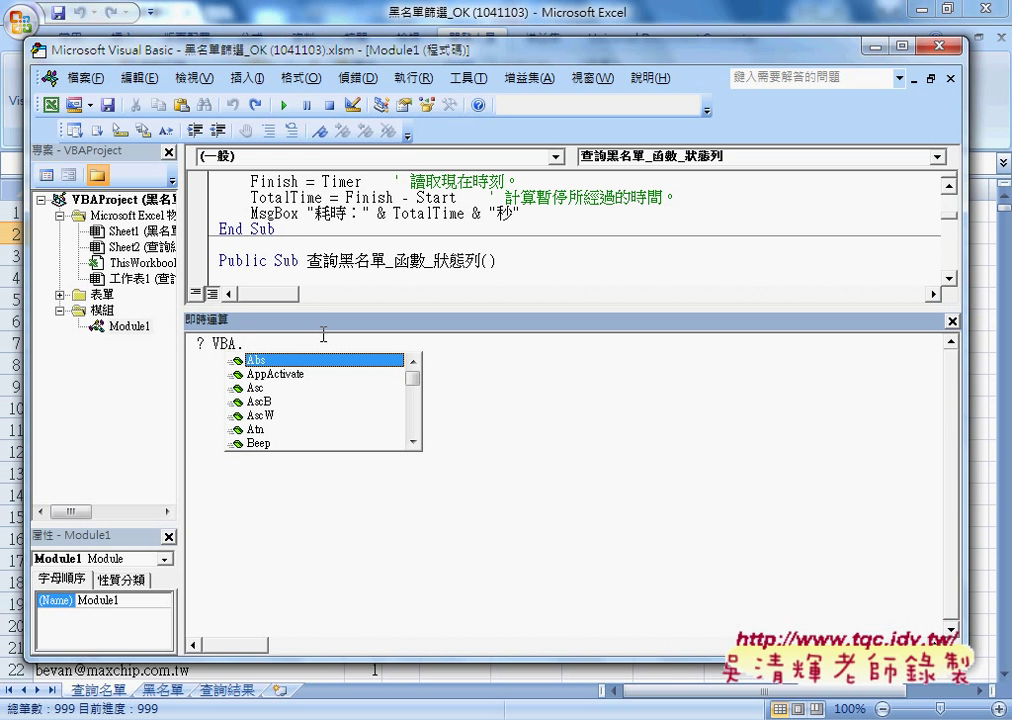
key("space")
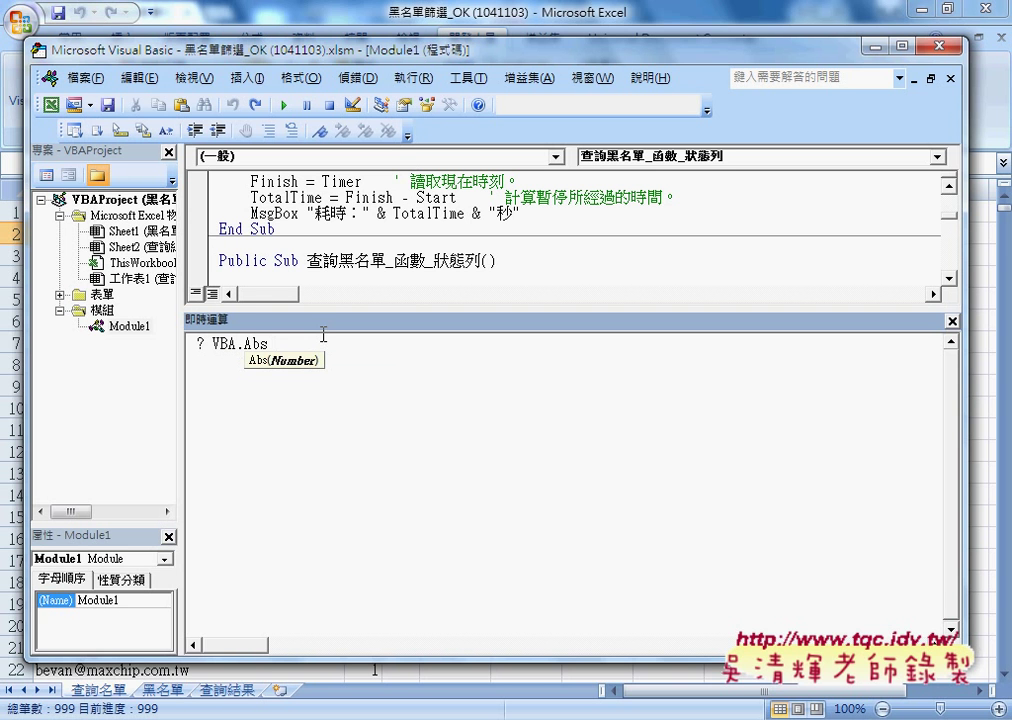
type("(")
key("BackSpace")
type("-")
type("100")
type(")")
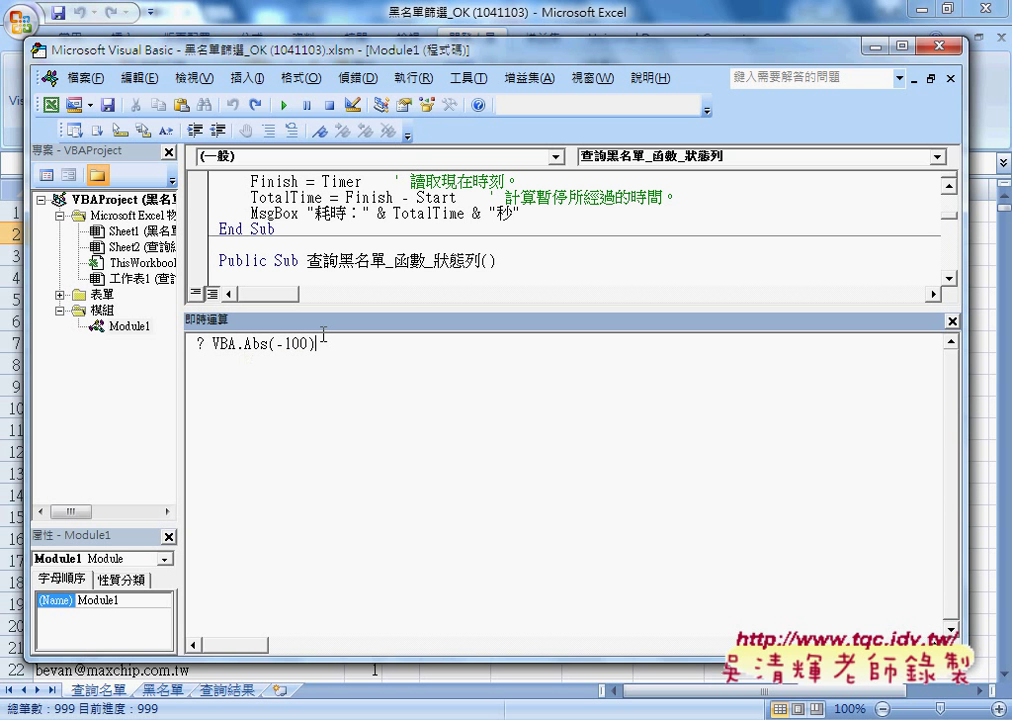
key("Return")
left_click_drag(238, 343, 362, 341)
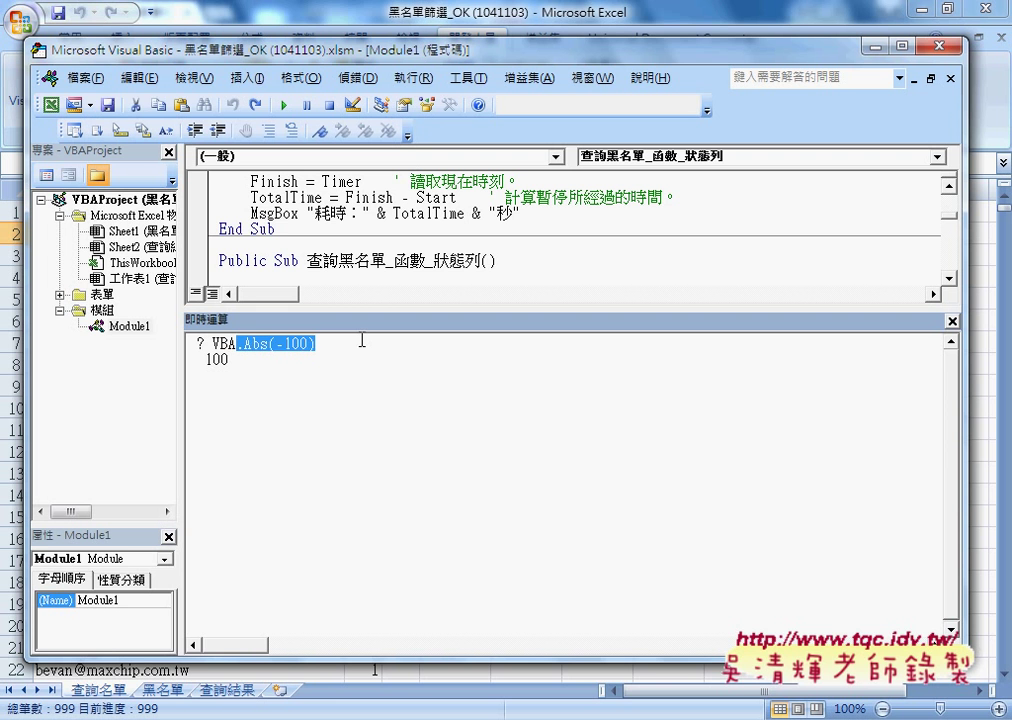
Browse the VBA. function list in IntelliSense
type(".")
key("Down")
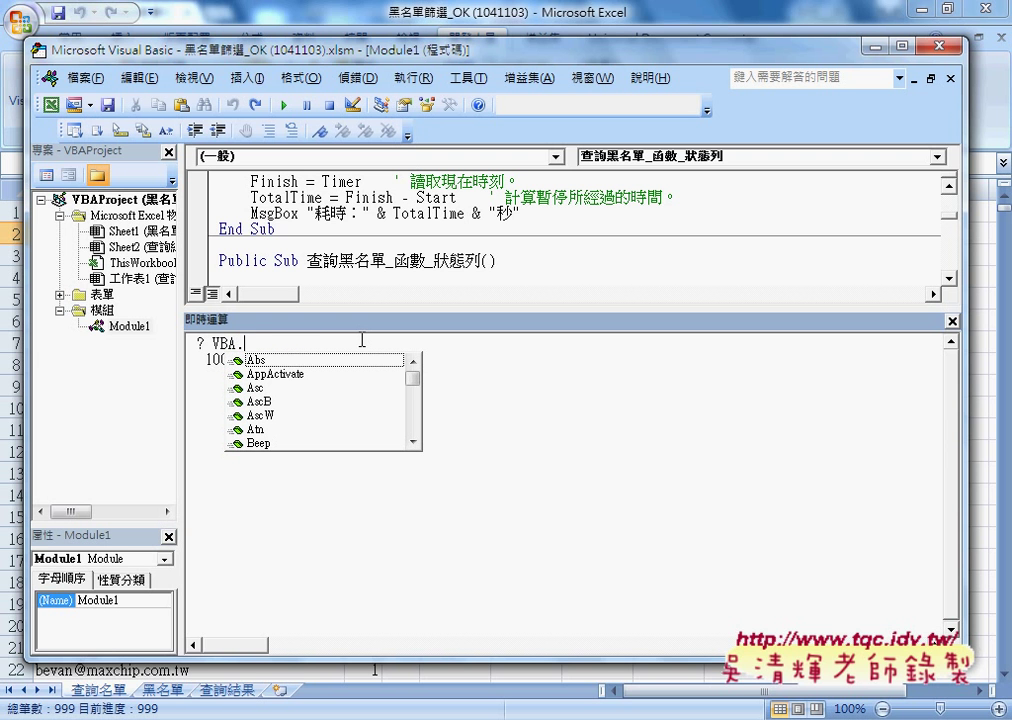
key("Down")
key("Down")
key("Down")
key("Down")
key("Down")
key("Down")
key("Down")
key("Down")
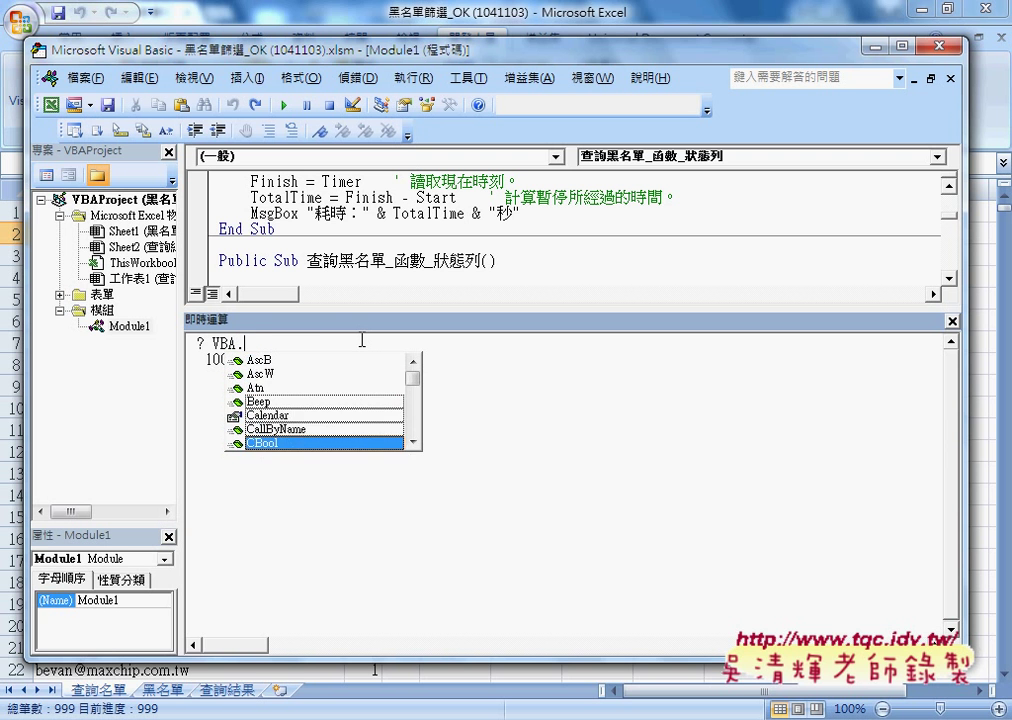
key("Down")
key("Down")
key("Down")
key("Down")
key("Up")
key("Up")
key("Up")
key("Up")
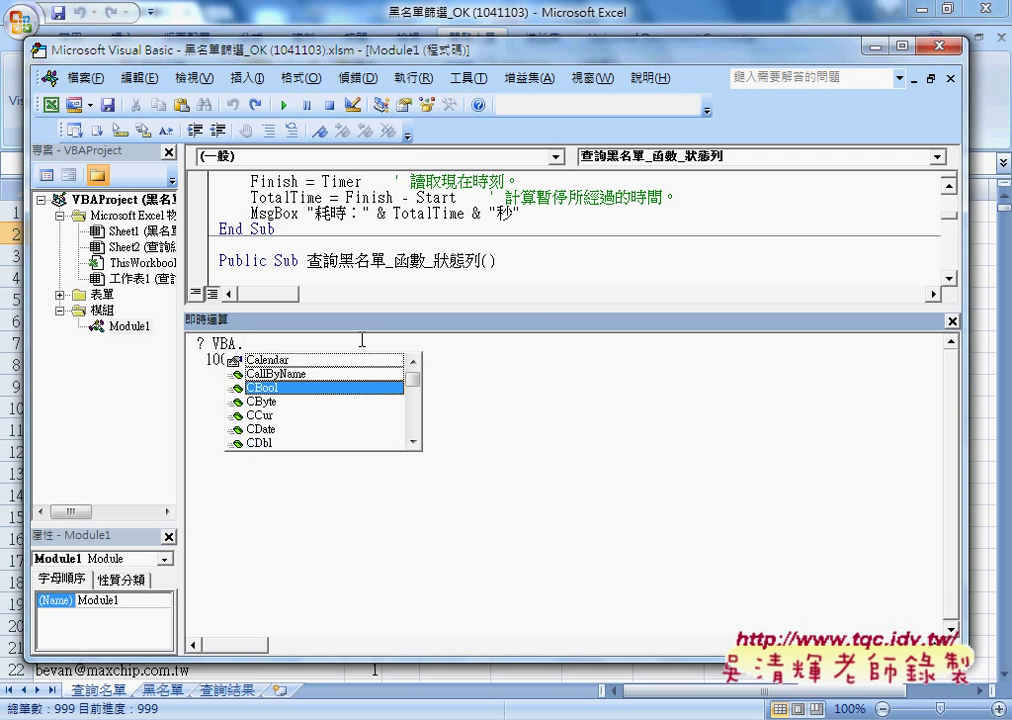
key("Down")
key("Down")
key("Down")
key("Down")
key("Down")
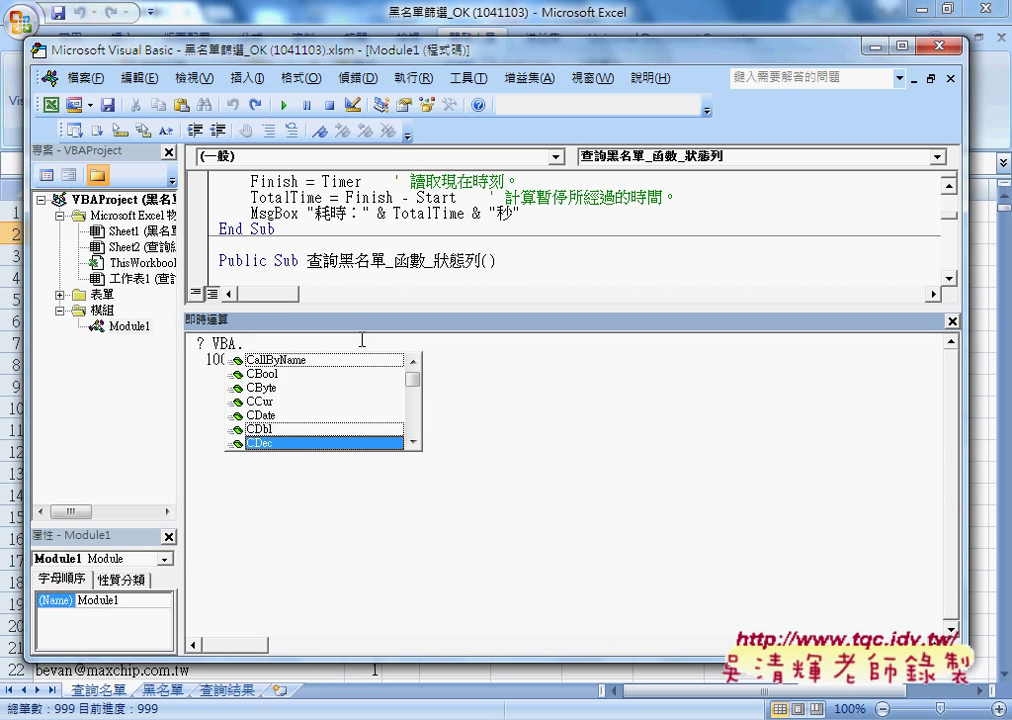
key("Down")
key("Down")
key("Down")
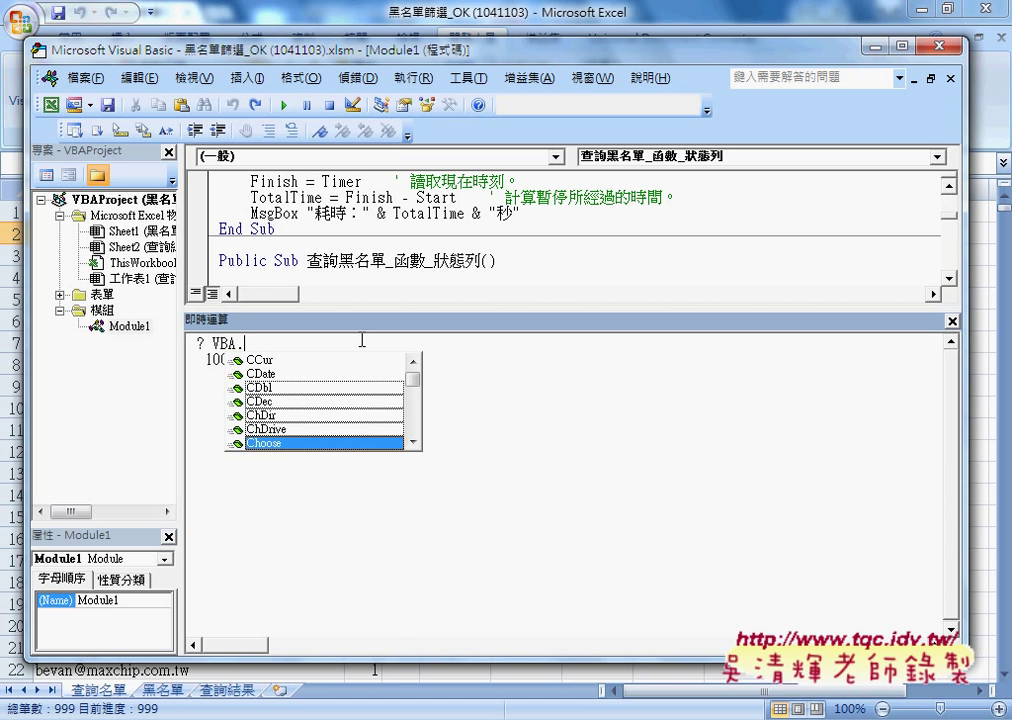
Type 'ins', compare InStr, InStrB and InStrRev, and start ? VBA.InStr (
type("ㄅㄋ")
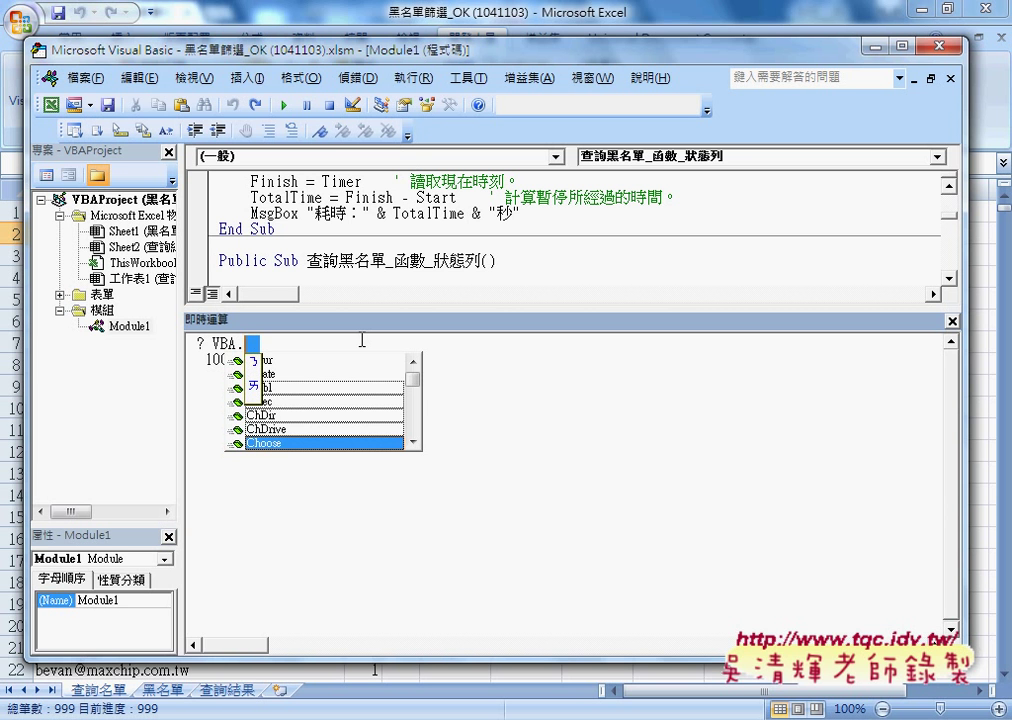
key("Escape")
type("ins")
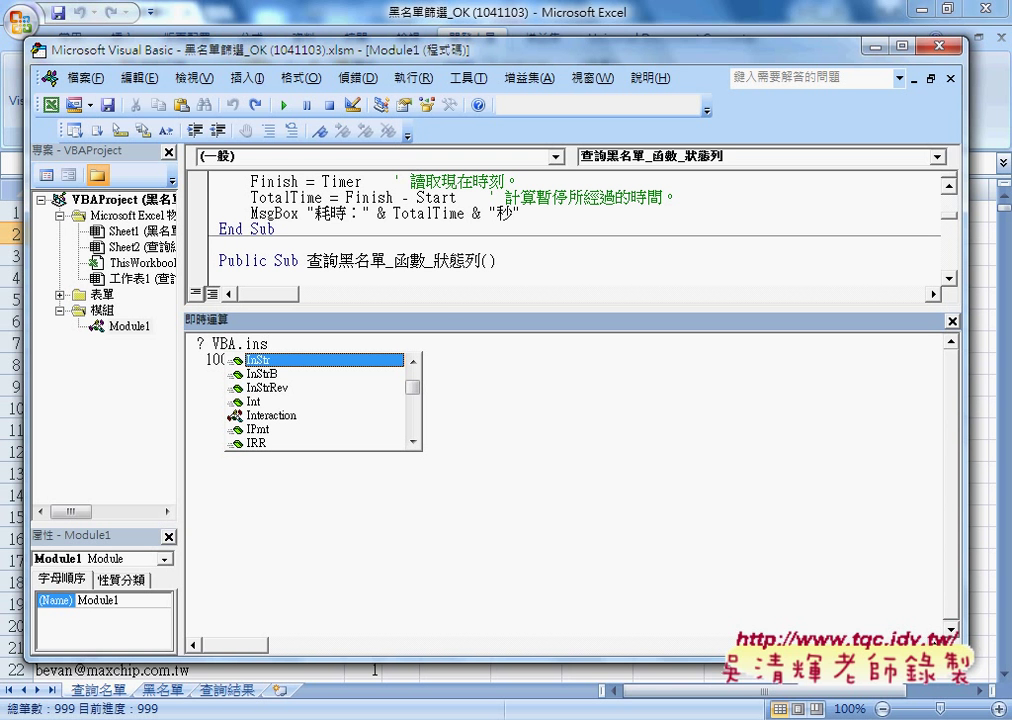
key("Down")
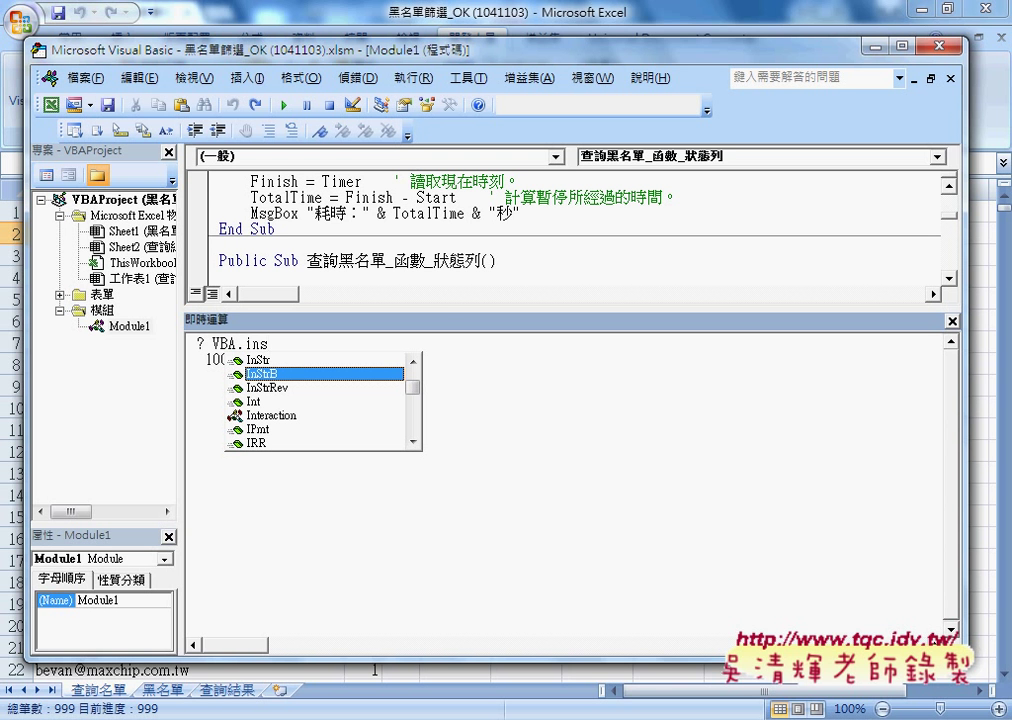
key("Down")
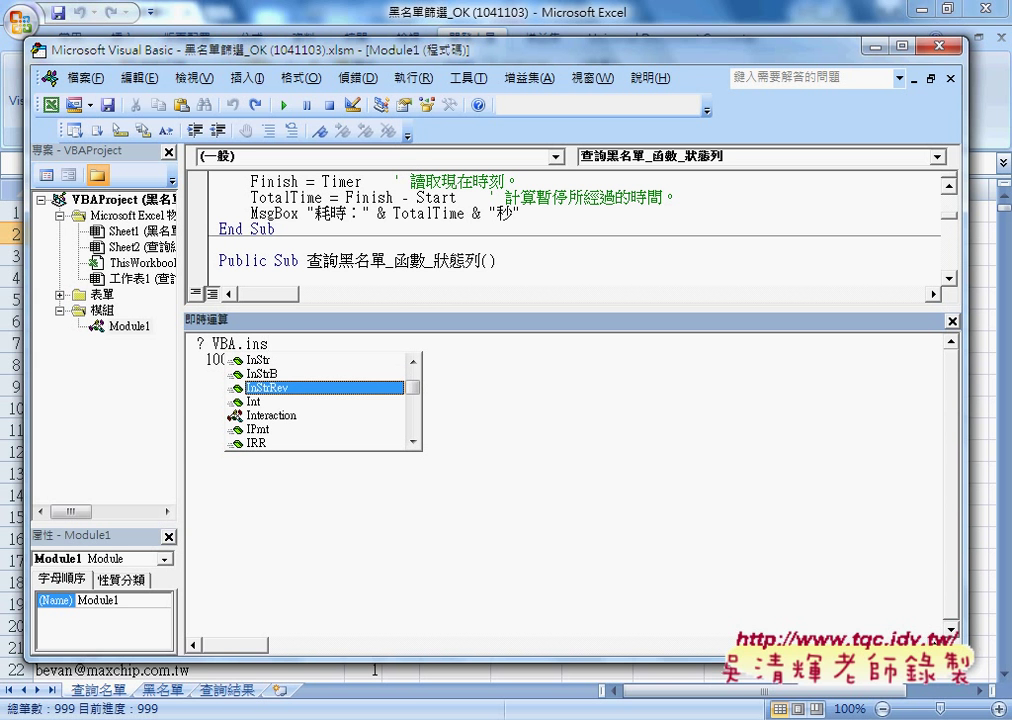
key("Up")
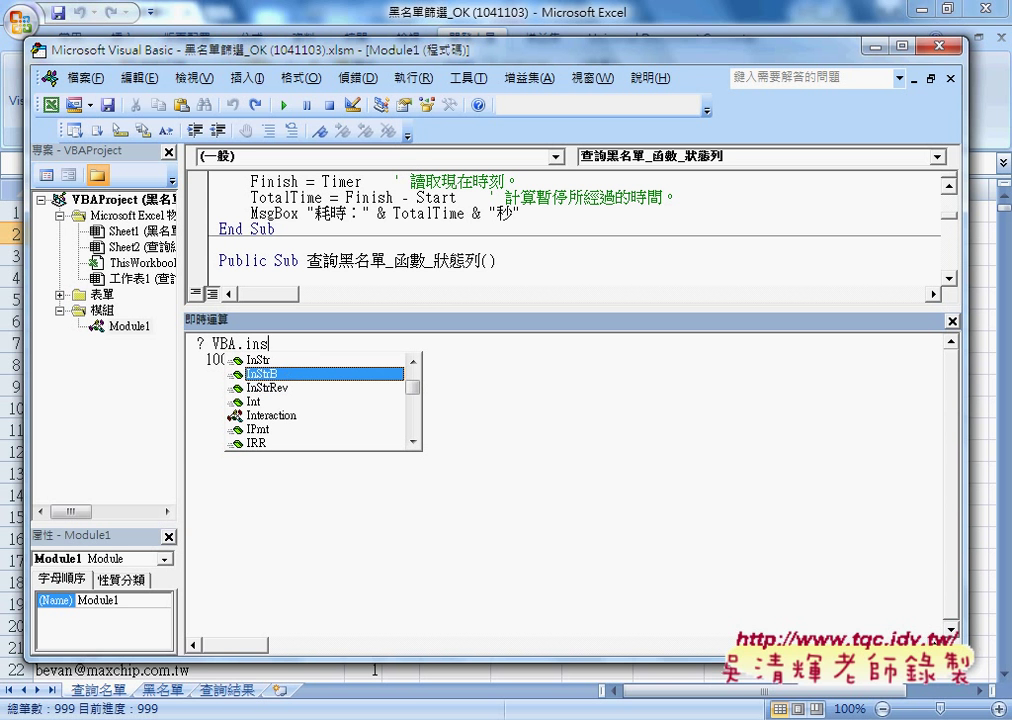
key("Up")
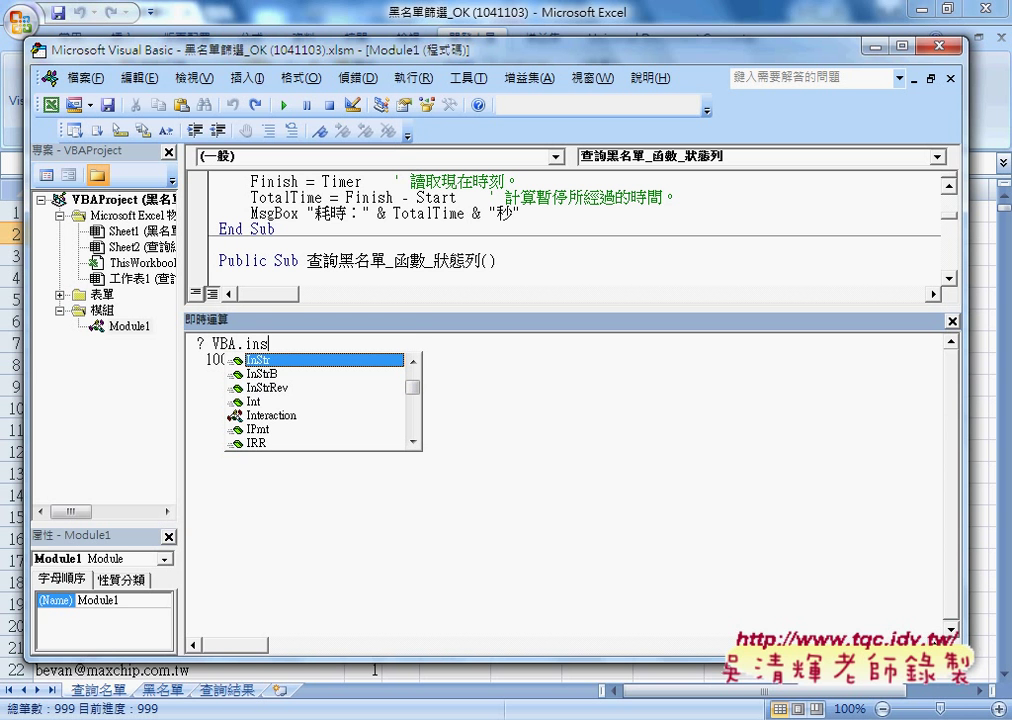
type("(")
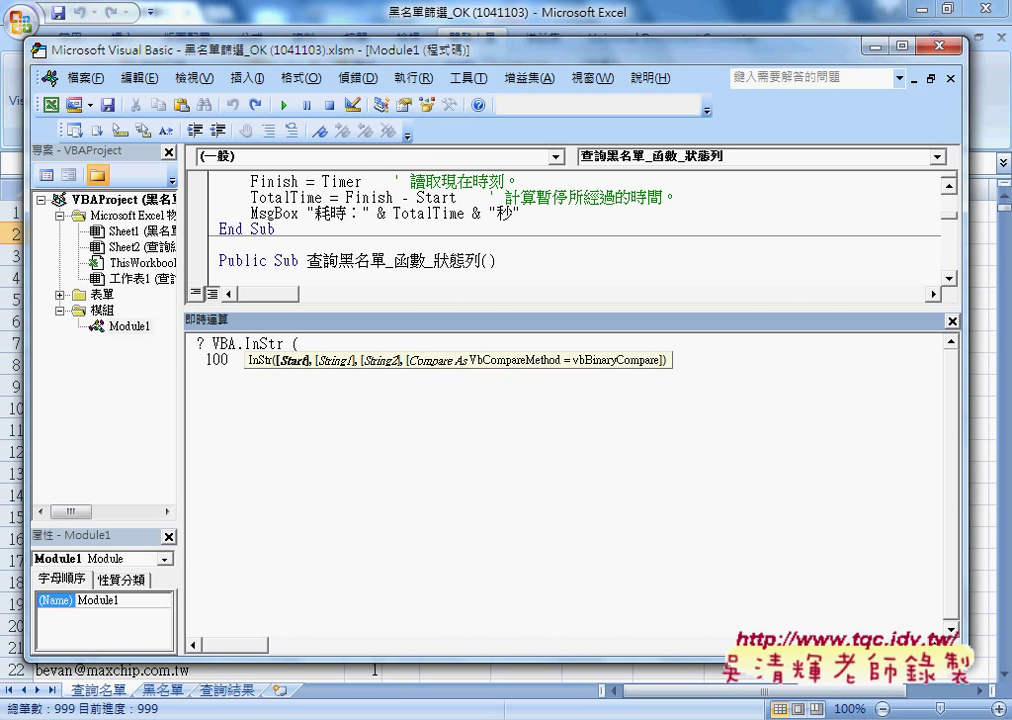
Run ? VBA.InStr("ABCD","C"), which returns 3
type("\"\"")
type("\"")
key("Left")
type("A")
type("BCD\"")
type(",")
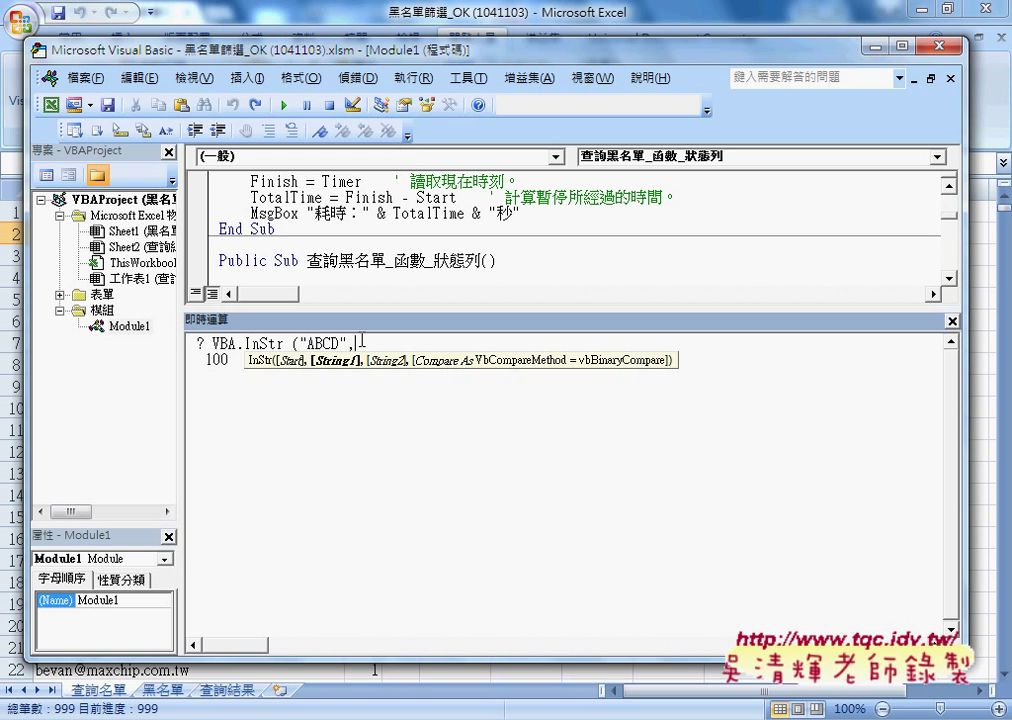
type("\"")
type("C\")")
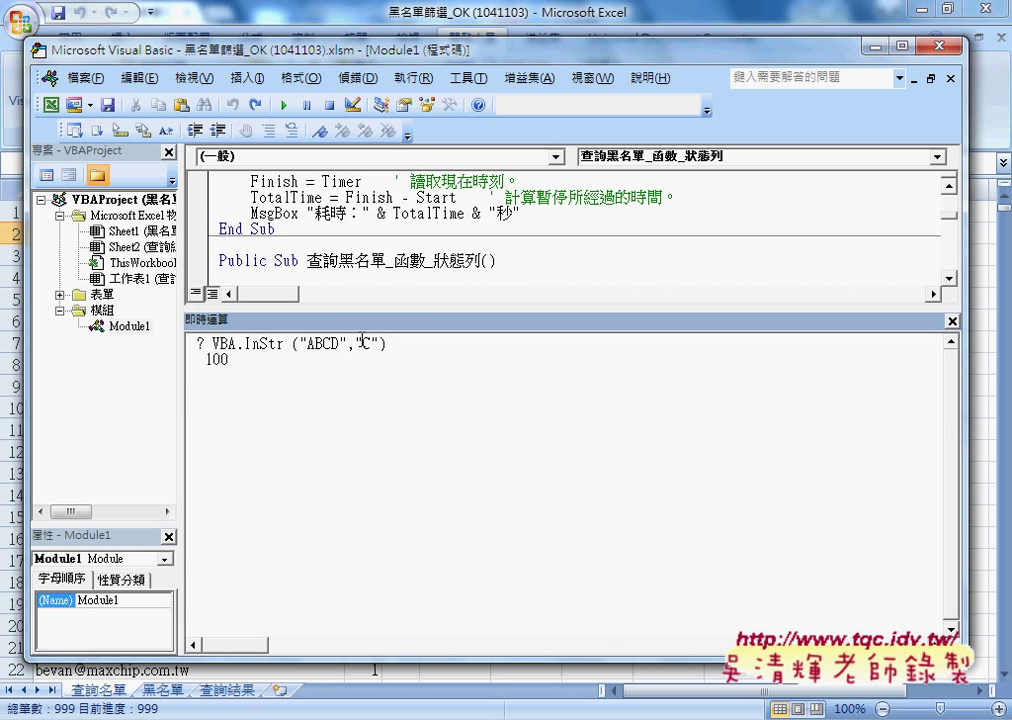
key("Return")
Change the search letter to "D" and rerun, returning 4
key("Up")
key("Right")
key("Right")
key("Right")
key("Right")
key("Right")
key("Right")
key("Right")
key("Right")
key("shift+Right")
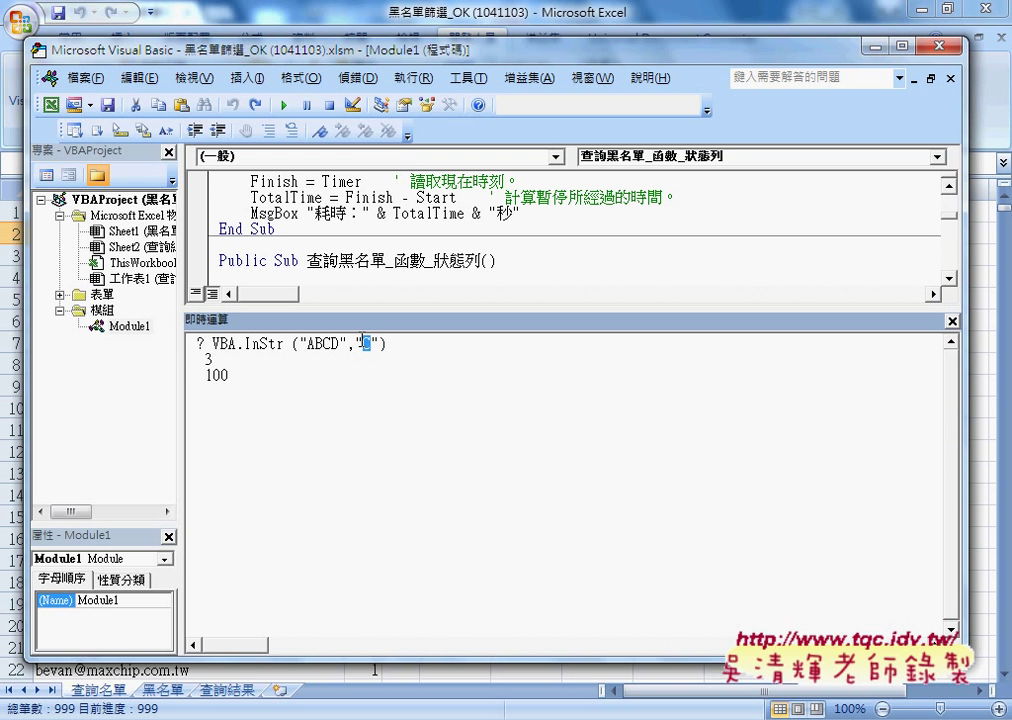
type("D")
key("Return")
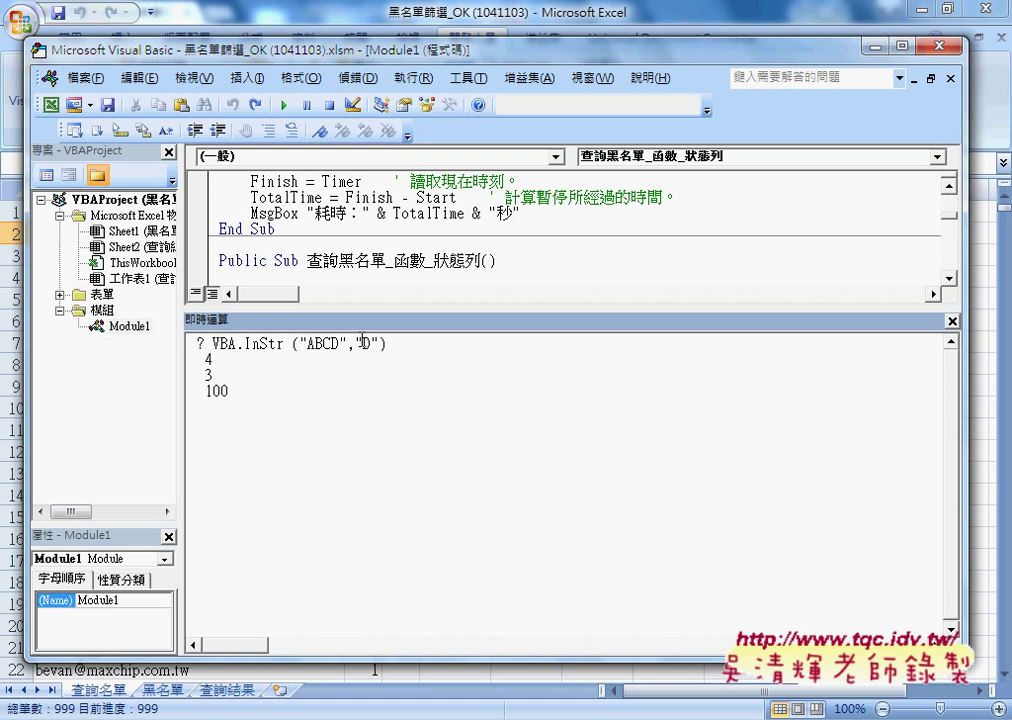
Switch the function to InStrb and rerun for "D", returning 7
key("Up")
key("Up")
key("Right")
key("Right")
key("Right")
key("Right")
key("Right")
key("Right")
key("Right")
key("Right")
key("Delete")
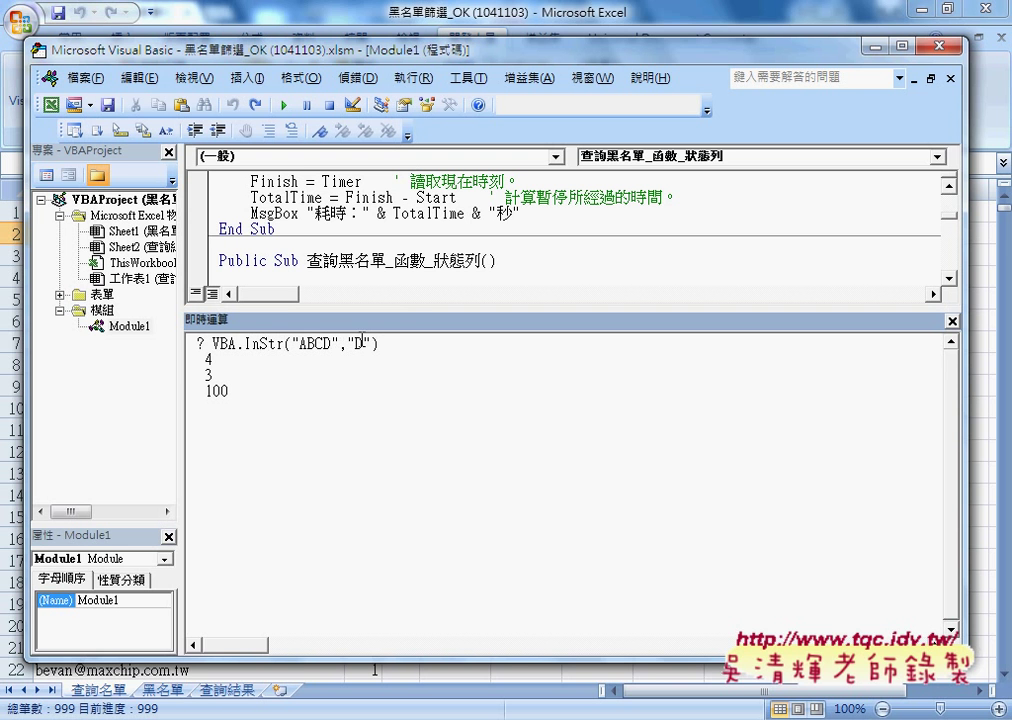
type("b")
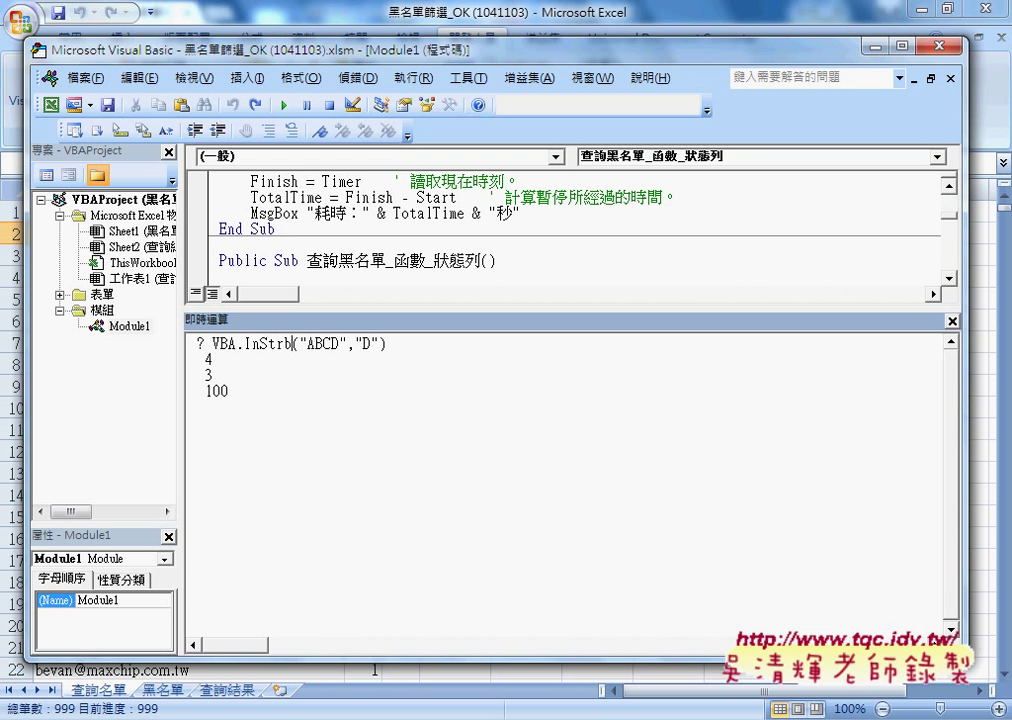
key("BackSpace")
left_click(338, 343)
key("Return")
Highlight the b of InStrb and the A and D in ABCD, then select earlier results
left_click_drag(284, 343, 292, 343)
left_click_drag(307, 343, 315, 343)
left_click_drag(283, 343, 316, 343)
left_click_drag(334, 343, 343, 343)
left_click_drag(284, 343, 292, 343)
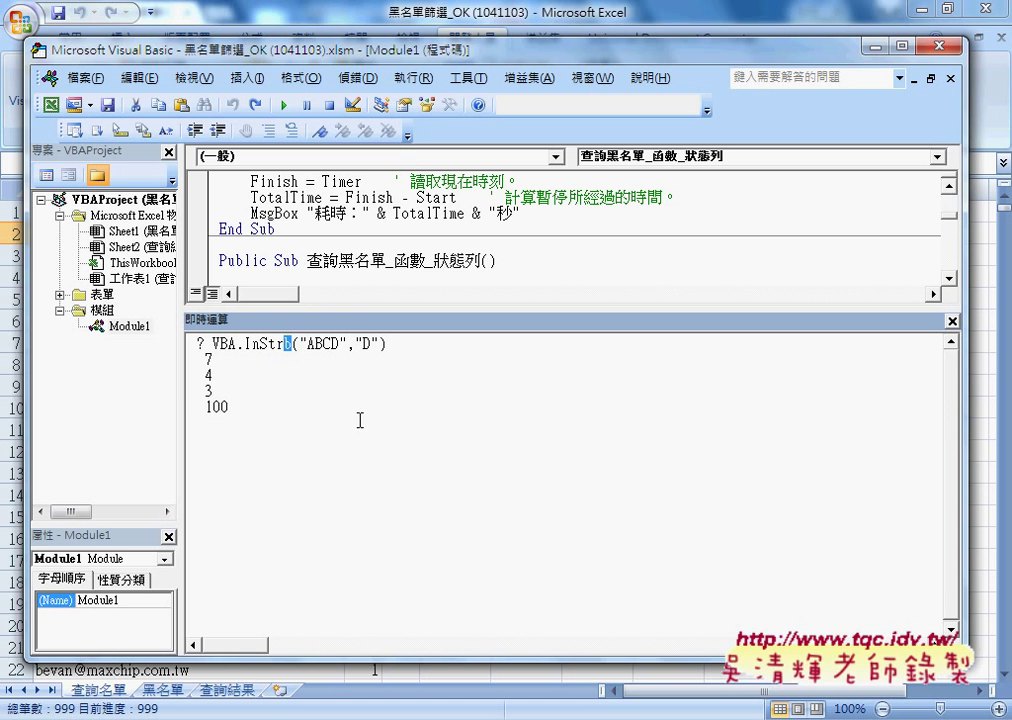
left_click_drag(202, 423, 181, 358)
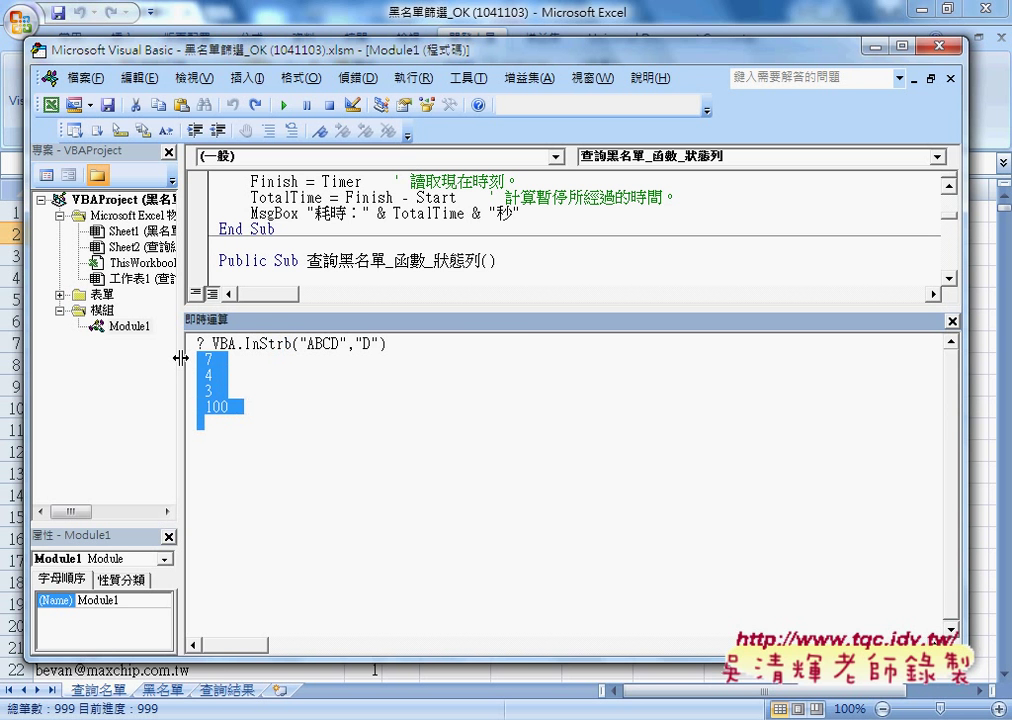
Clear the old results and rewrite the line as ? VBA.Replace( via autocomplete
key("Delete")
key("Up")
key("Right")
key("Right")
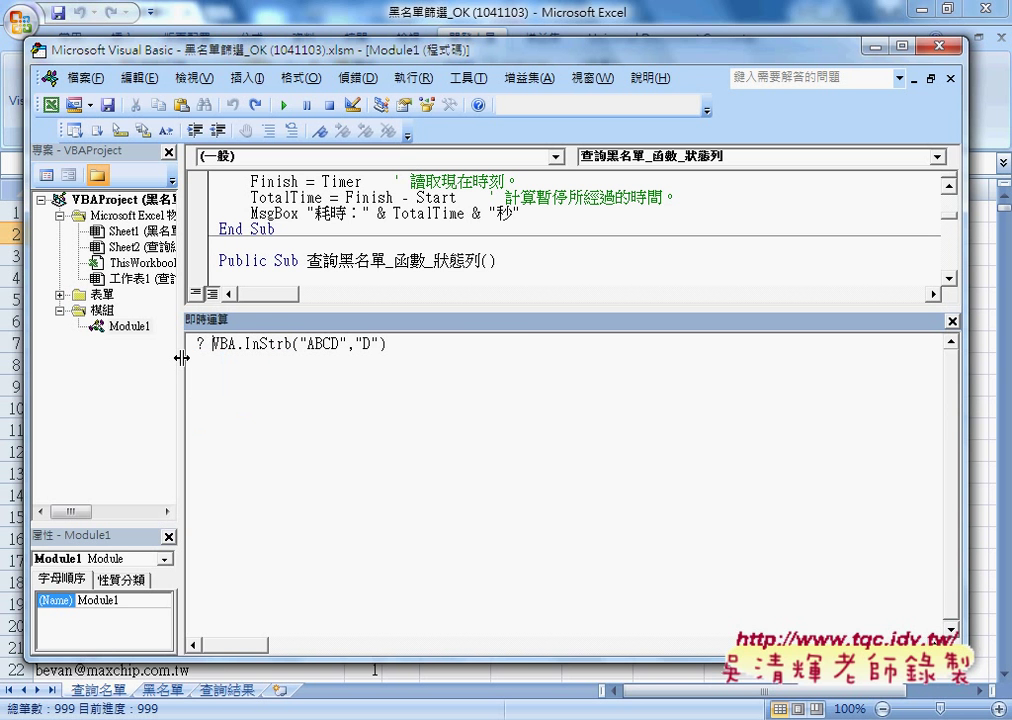
key("Right")
key("Right")
key("Right")
key("shift+End")
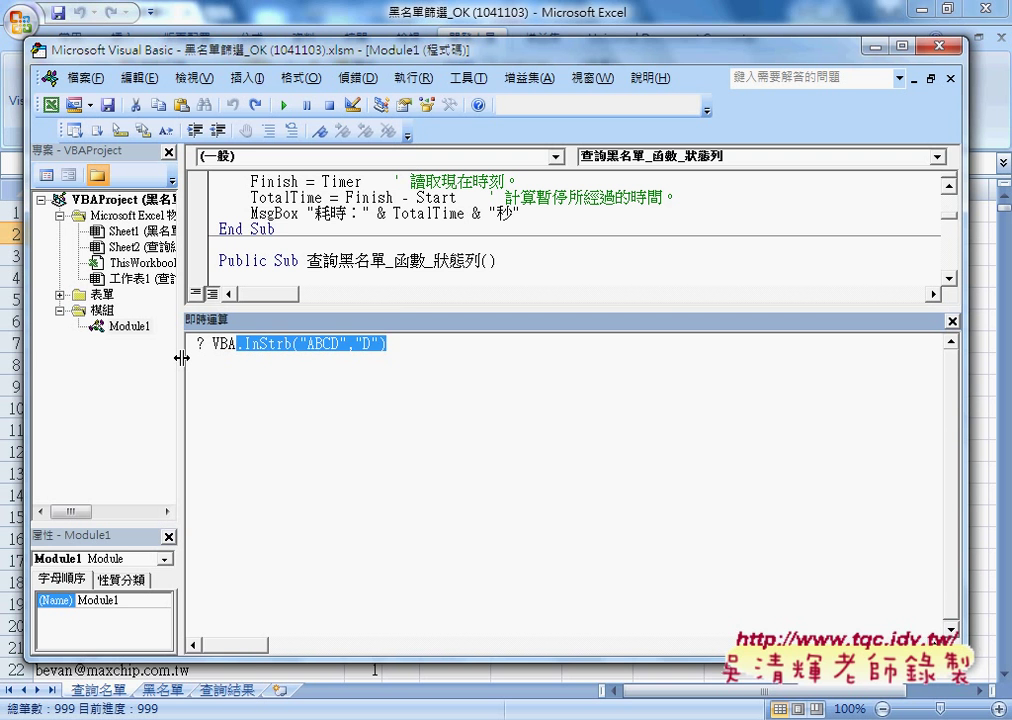
type(".")
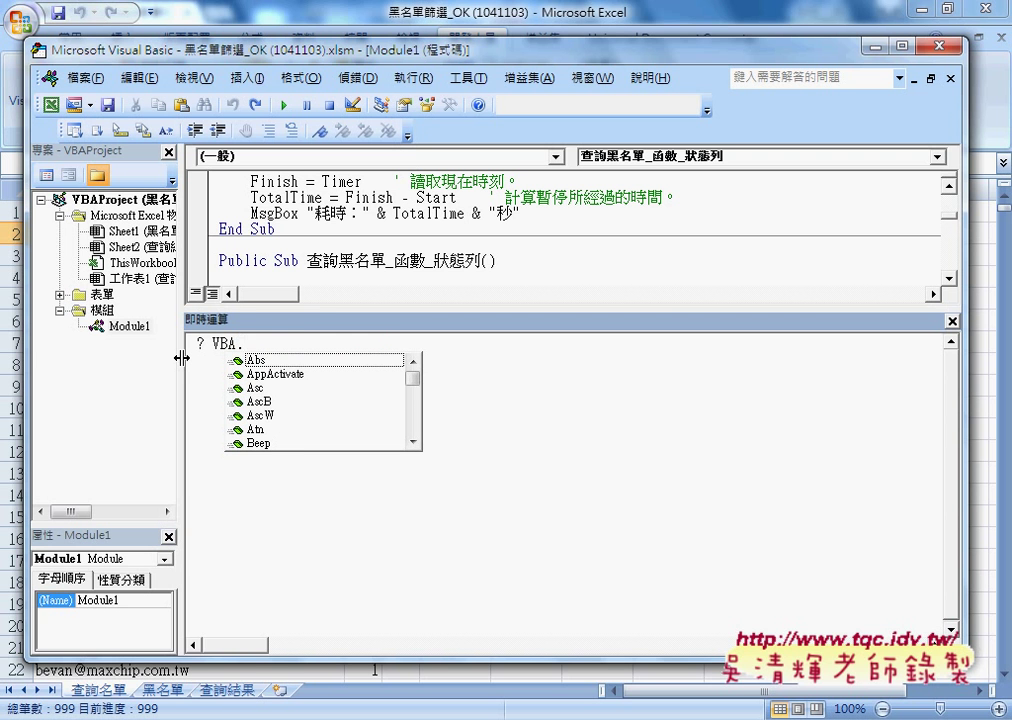
type("re")
key("space")
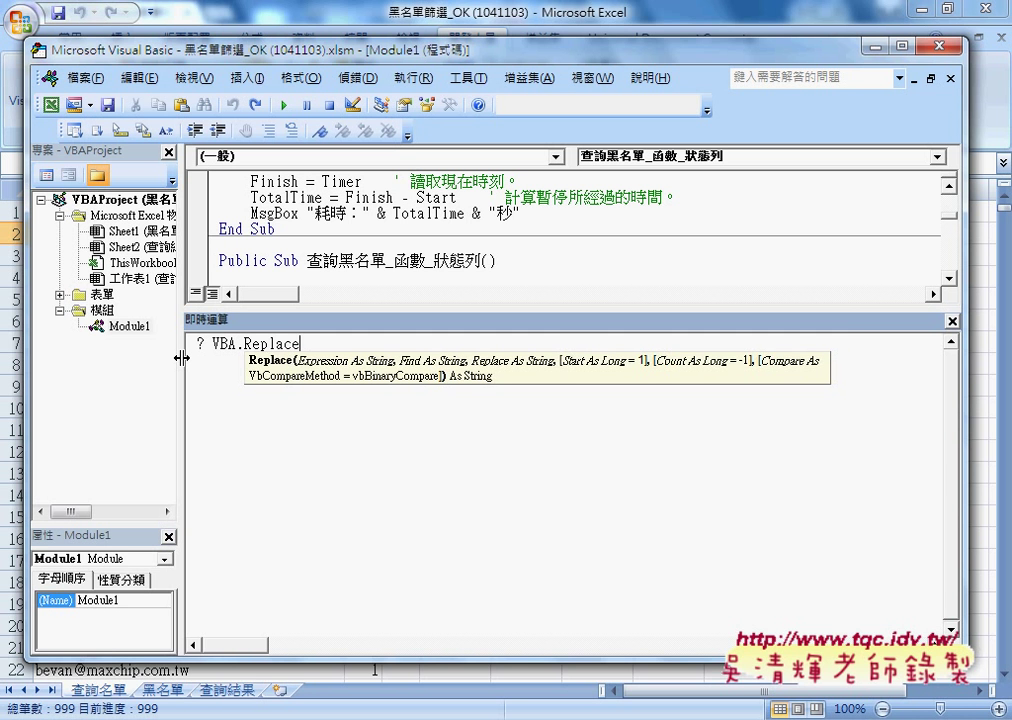
type("(")
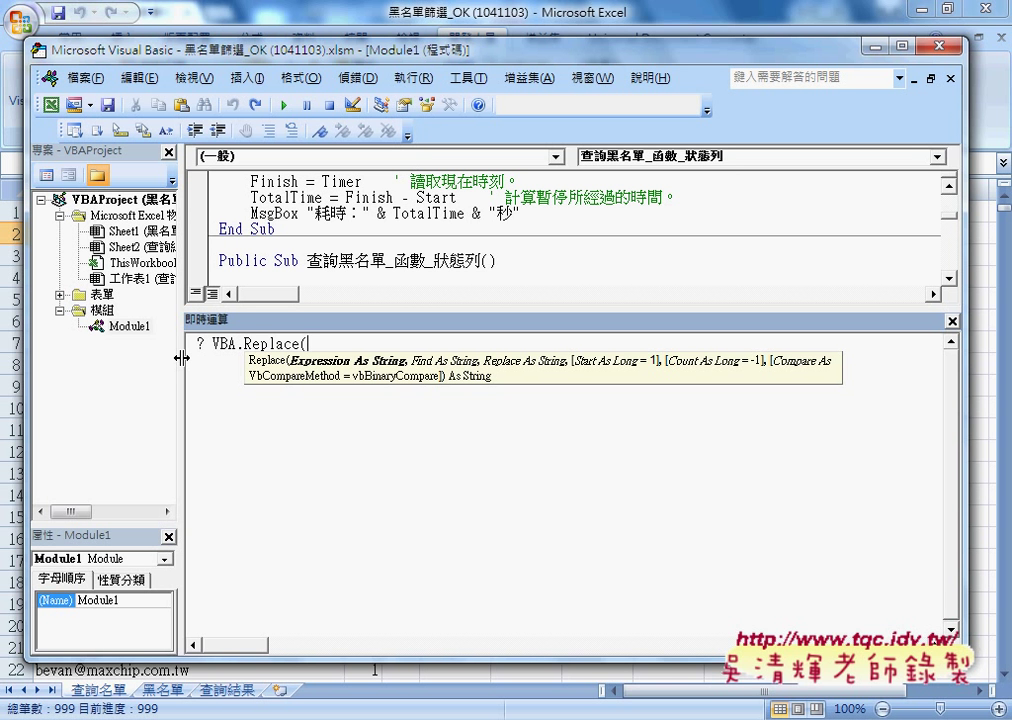
Enter the arguments "2015/11/3", "/" and "_" and run it, getting 2015_11_3
type("\"\"")
key("Left")
type("2016")
key("BackSpace")
type("5/11/")
type("3")
key("Right")
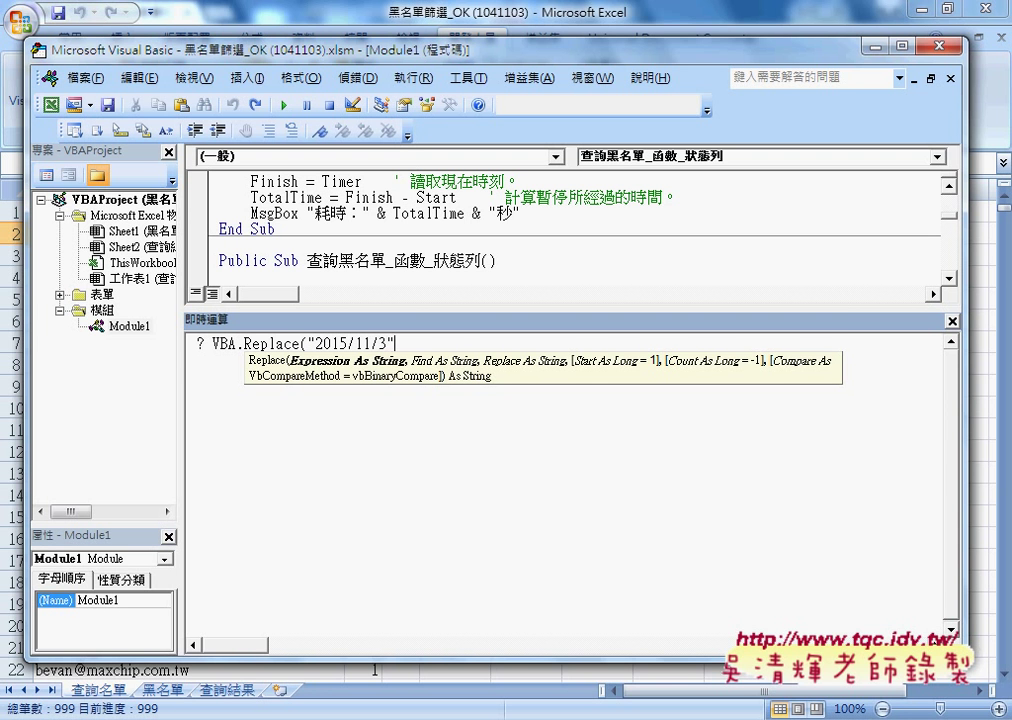
type(",")
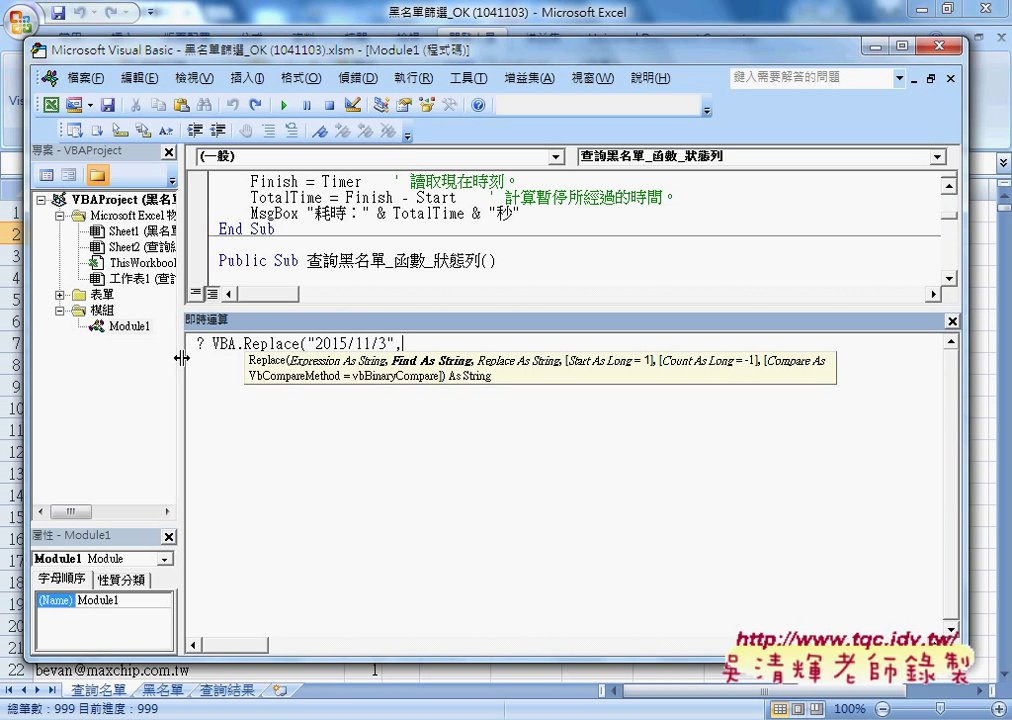
type("\",\"")
type("/\"")
type(",\"\"")
key("Left")
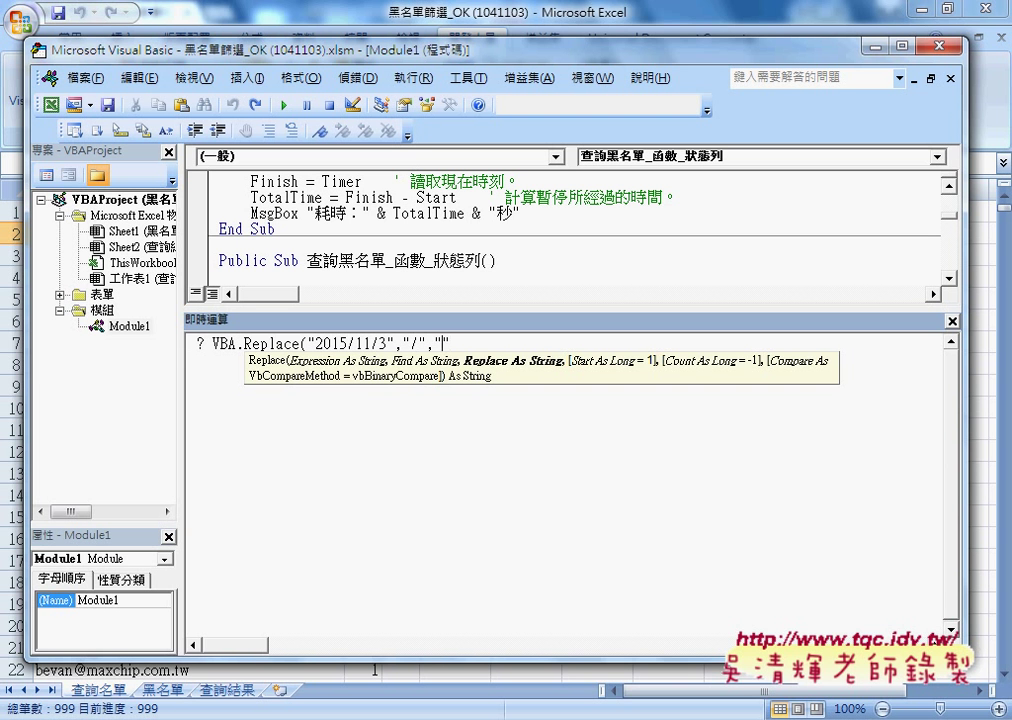
type("_")
key("Right")
type(")")
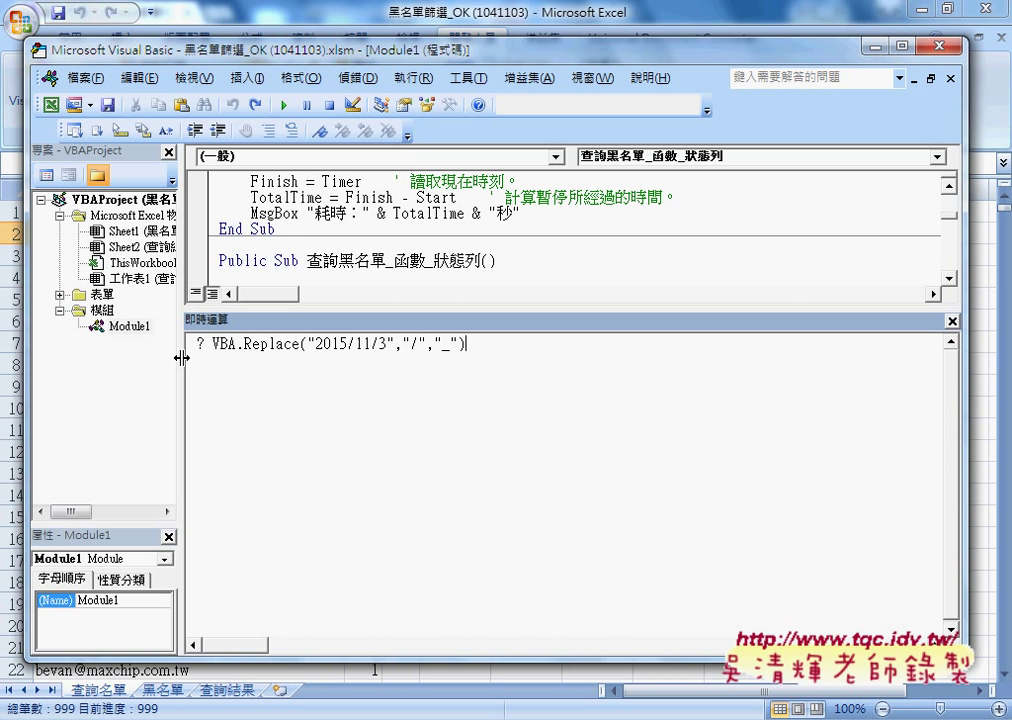
key("Return")
Annotate View > Immediate Window in red and handwrite a "? VBA." note
left_click_drag(195, 343, 205, 343)
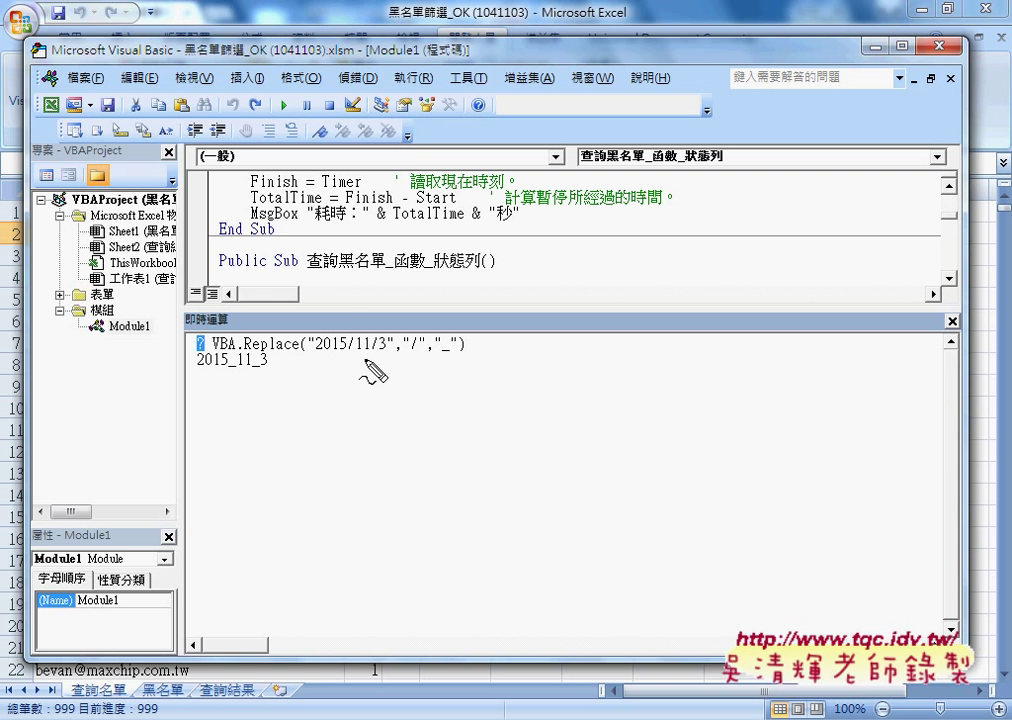
mouse_move(212, 72)
left_mouse_down()
mouse_move(222, 86)
mouse_move(190, 298)
left_mouse_up()
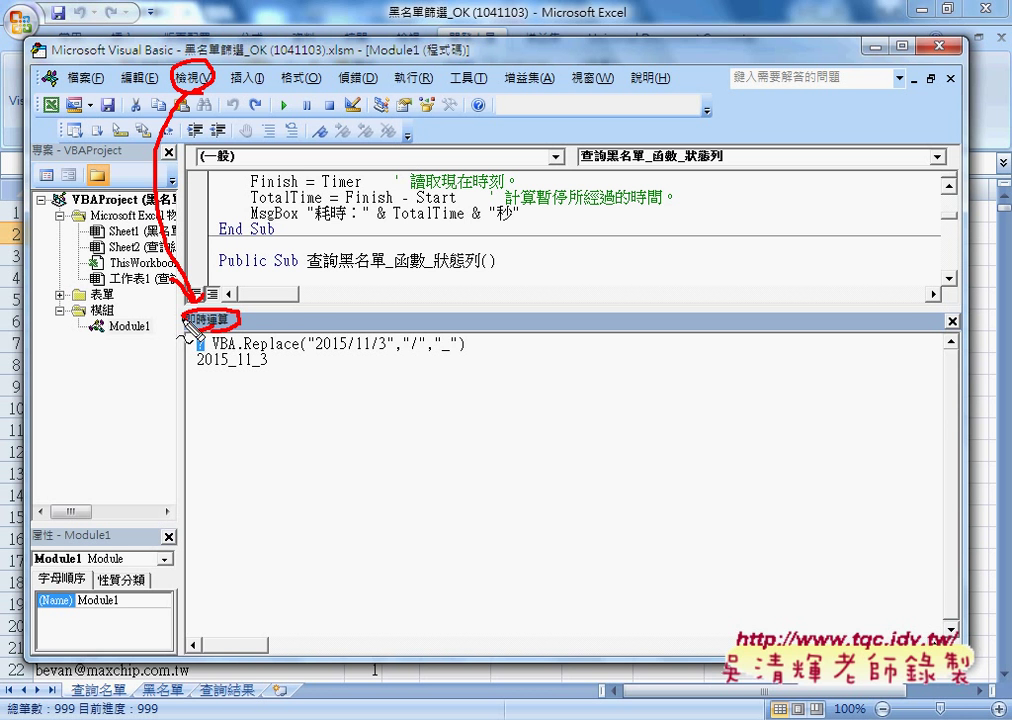
left_click_drag(185, 330, 183, 345)
left_click_drag(208, 418, 216, 462)
left_click(217, 470)
mouse_move(277, 428)
left_mouse_down()
mouse_move(285, 462)
mouse_move(297, 434)
mouse_move(300, 460)
mouse_move(302, 446)
mouse_move(302, 460)
mouse_move(341, 462)
mouse_move(336, 447)
left_mouse_up()
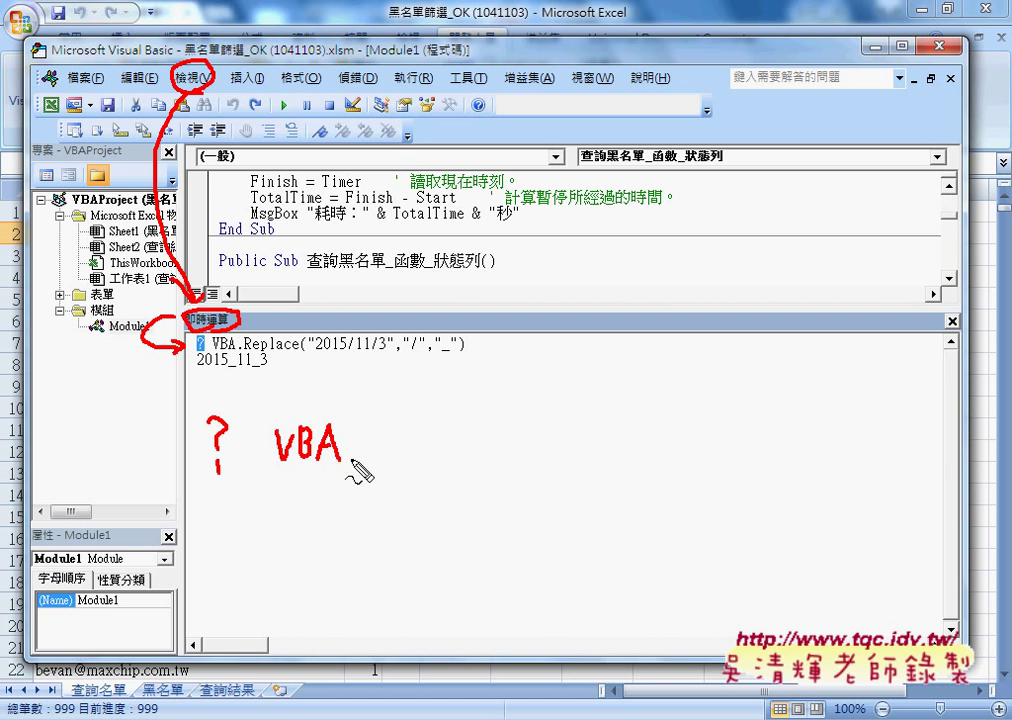
left_click(351, 456)
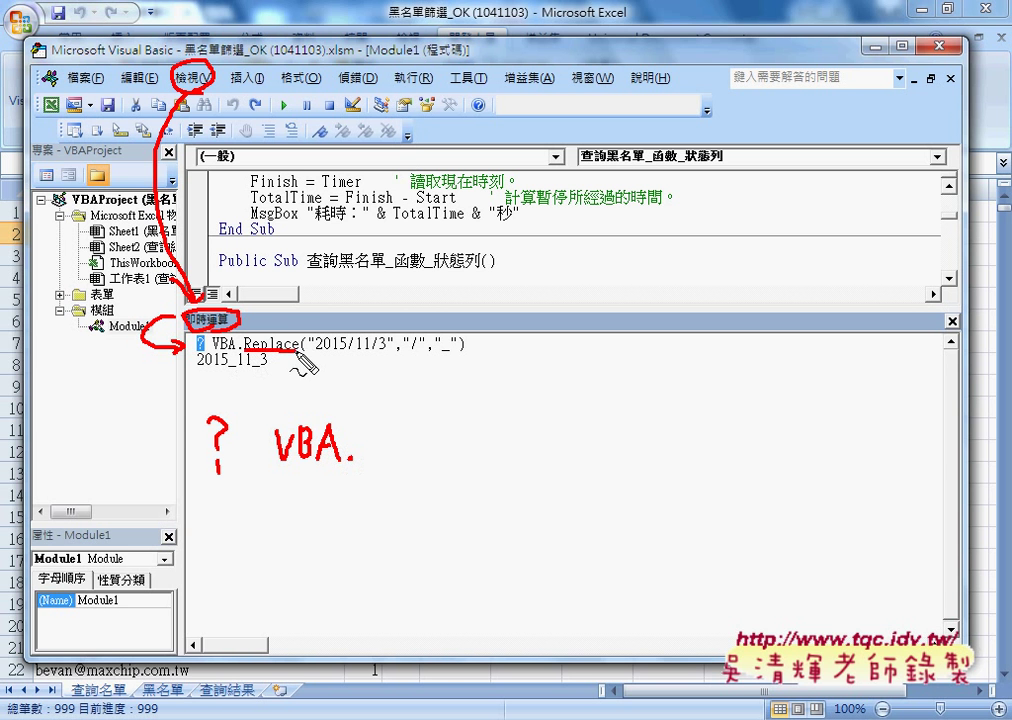
Underline Replace and its three arguments in red, linking to Help and circling 2015_11_3
left_click_drag(244, 350, 300, 350)
left_click_drag(287, 332, 468, 113)
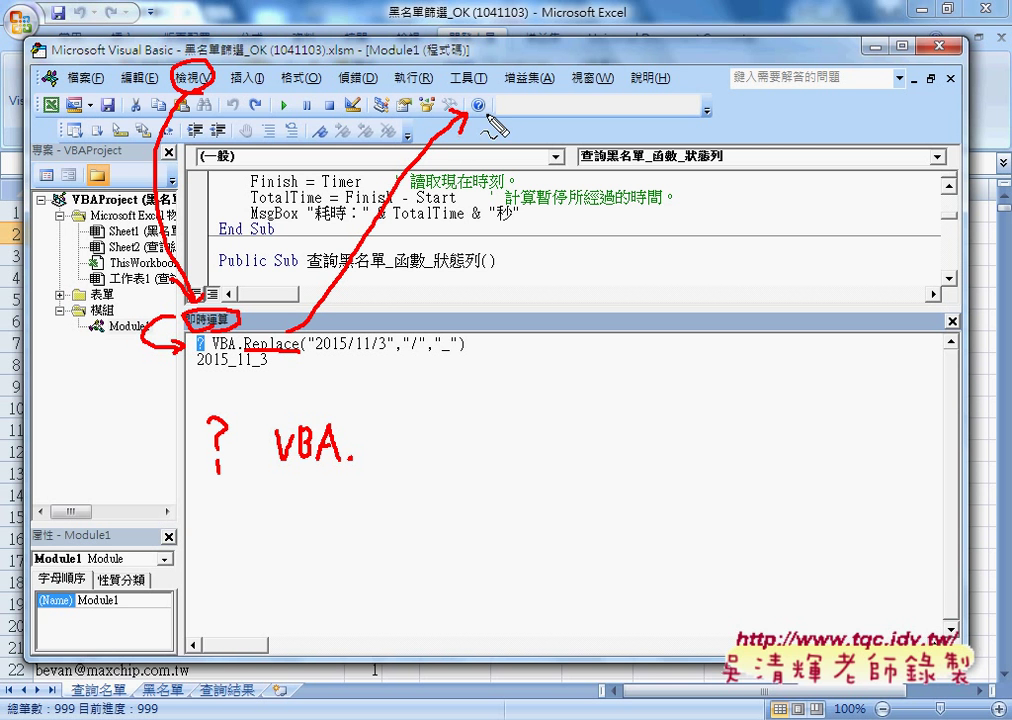
left_click_drag(466, 115, 503, 107)
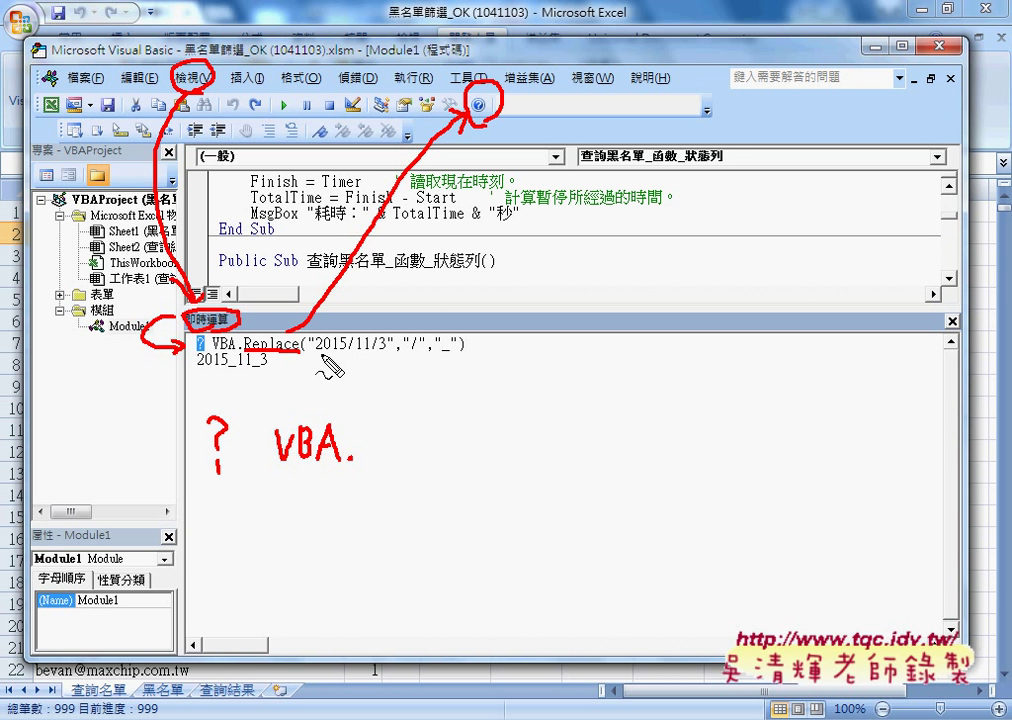
left_click_drag(312, 351, 446, 351)
left_click_drag(357, 366, 300, 380)
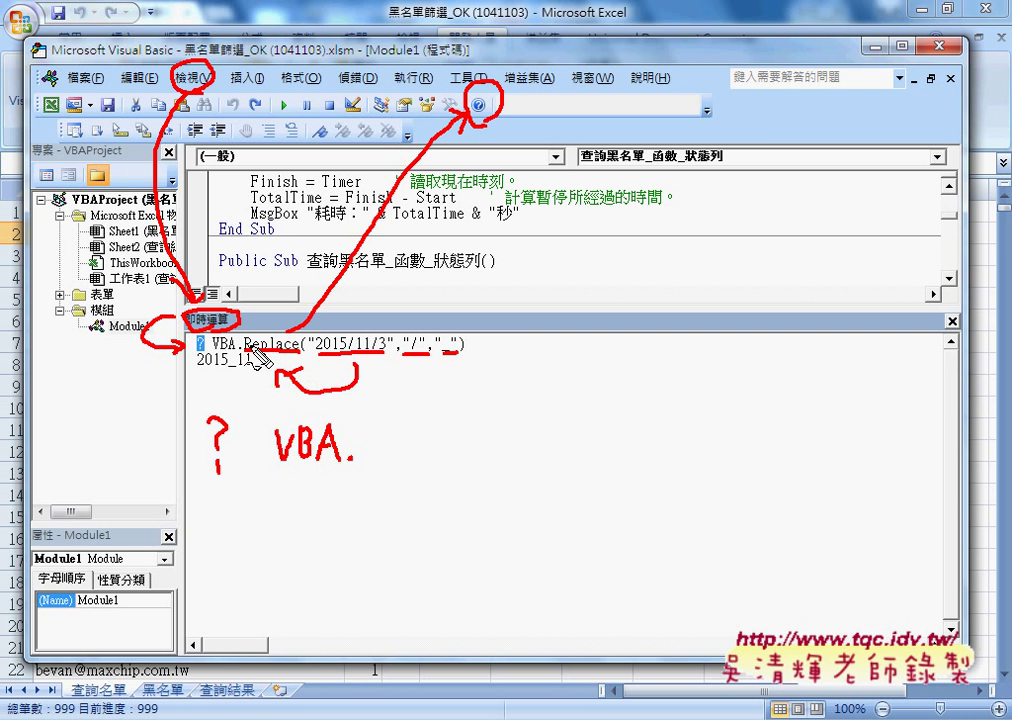
left_click_drag(256, 343, 255, 356)
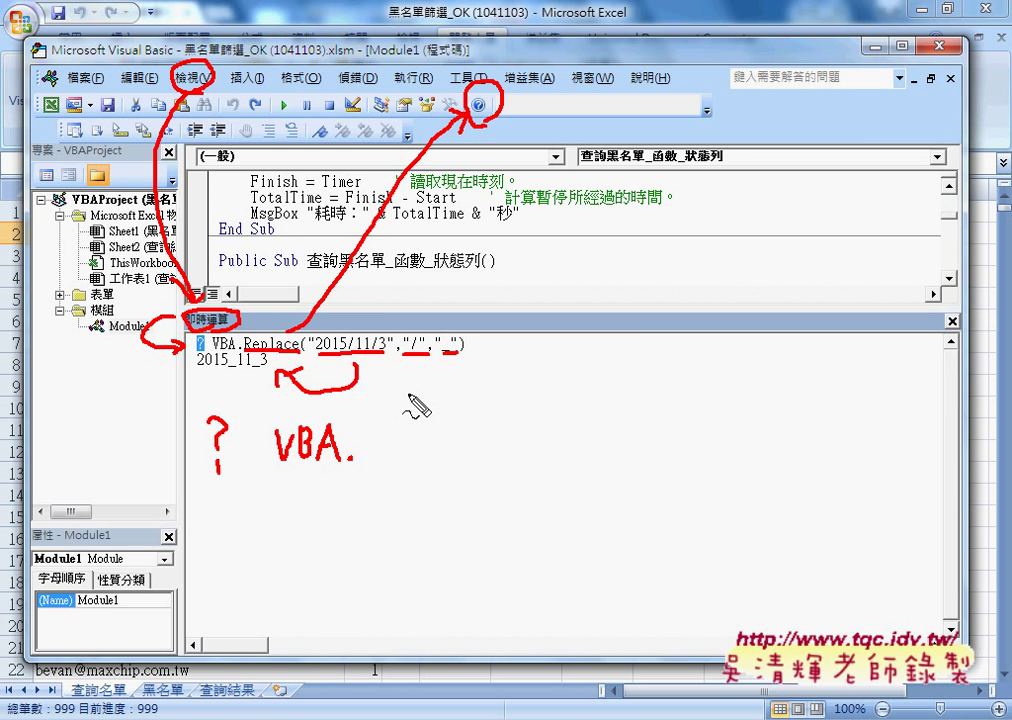